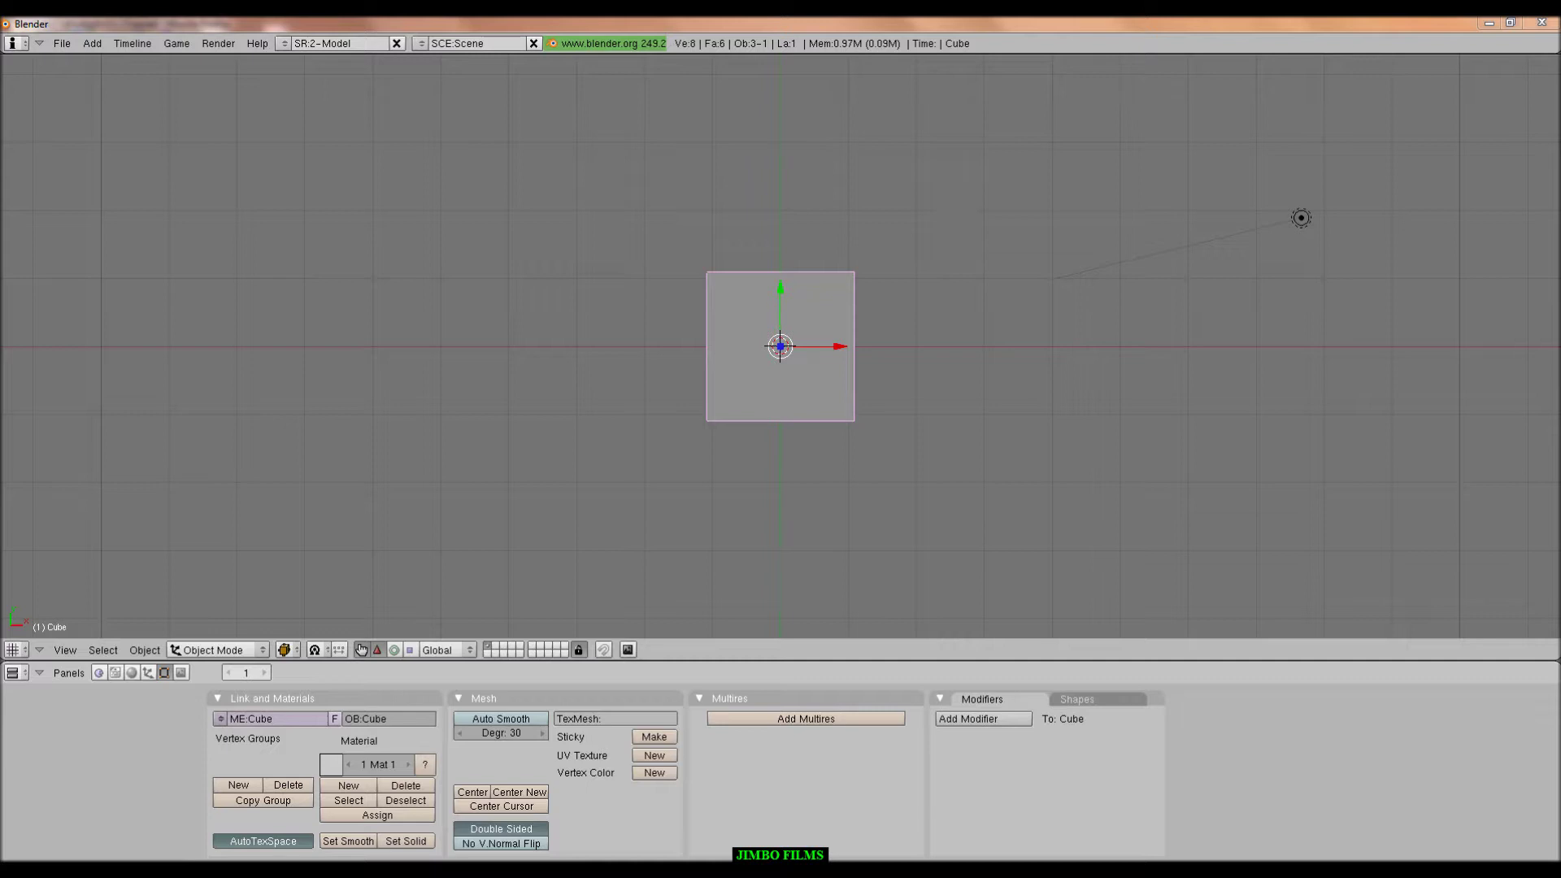
Delete the default cube from the scene
middle_drag(772, 390, 827, 370)
key(x)
key(Return)
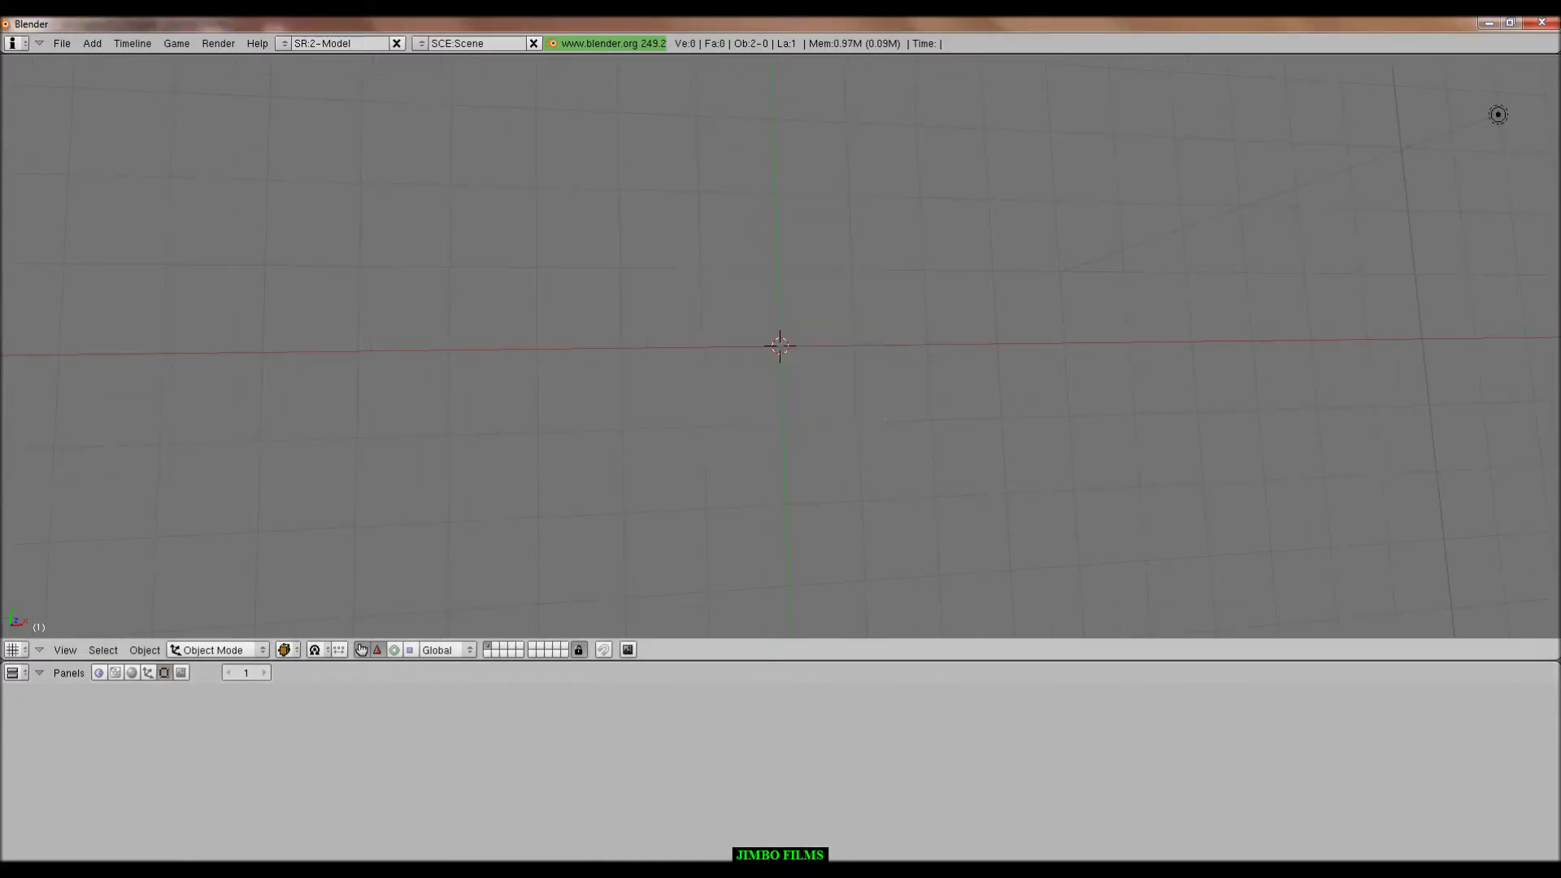
Add a new cube mesh at the 3D cursor from the top view
key(KP_7)
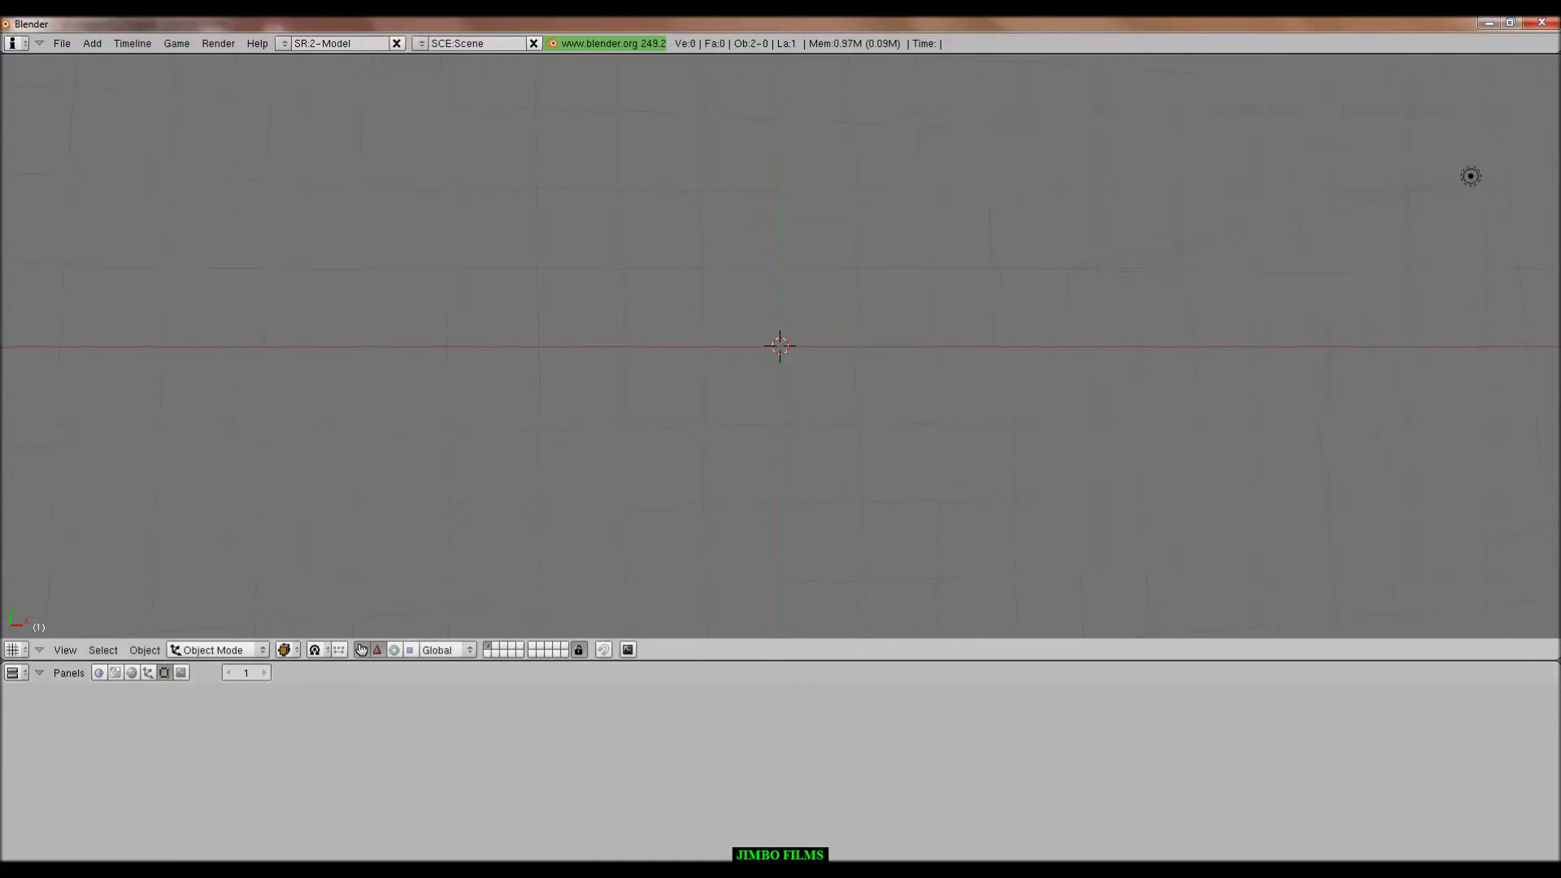
key(space)
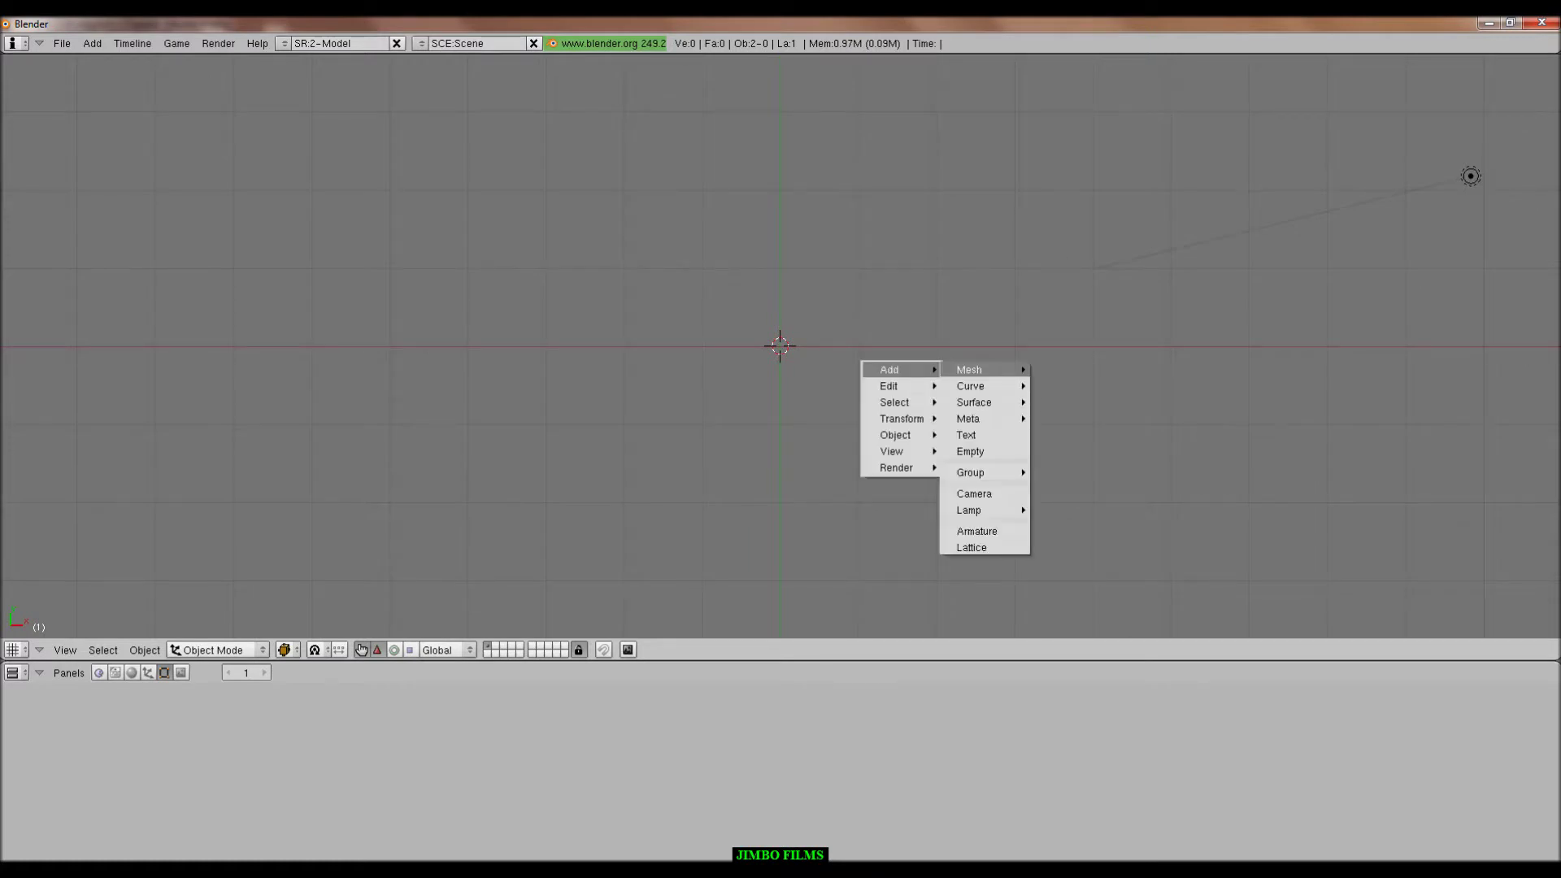
mouse_move(969, 370)
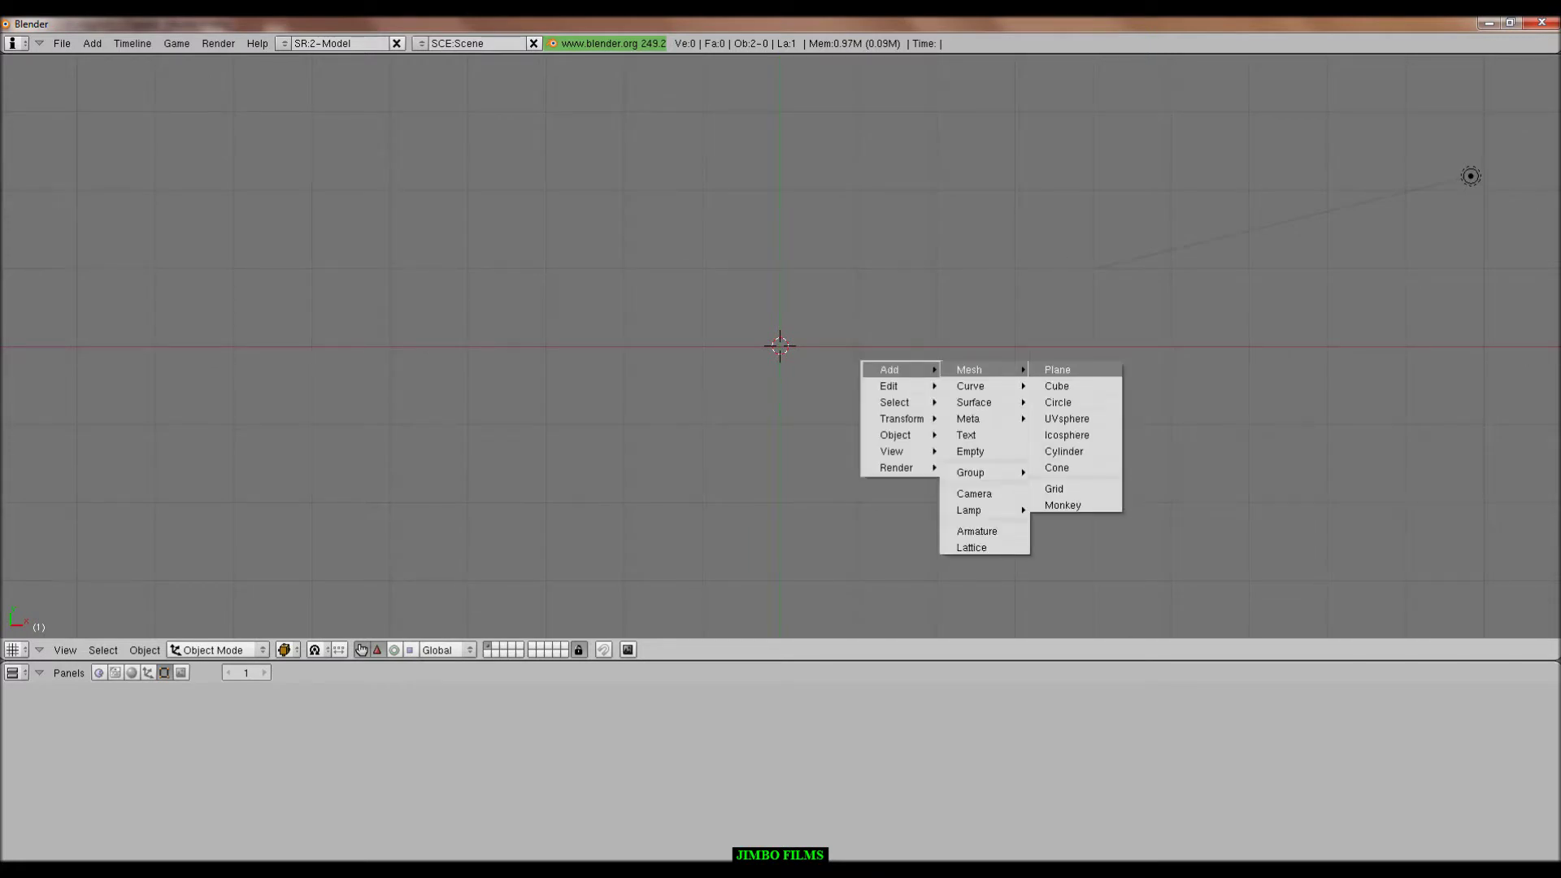
click(1057, 387)
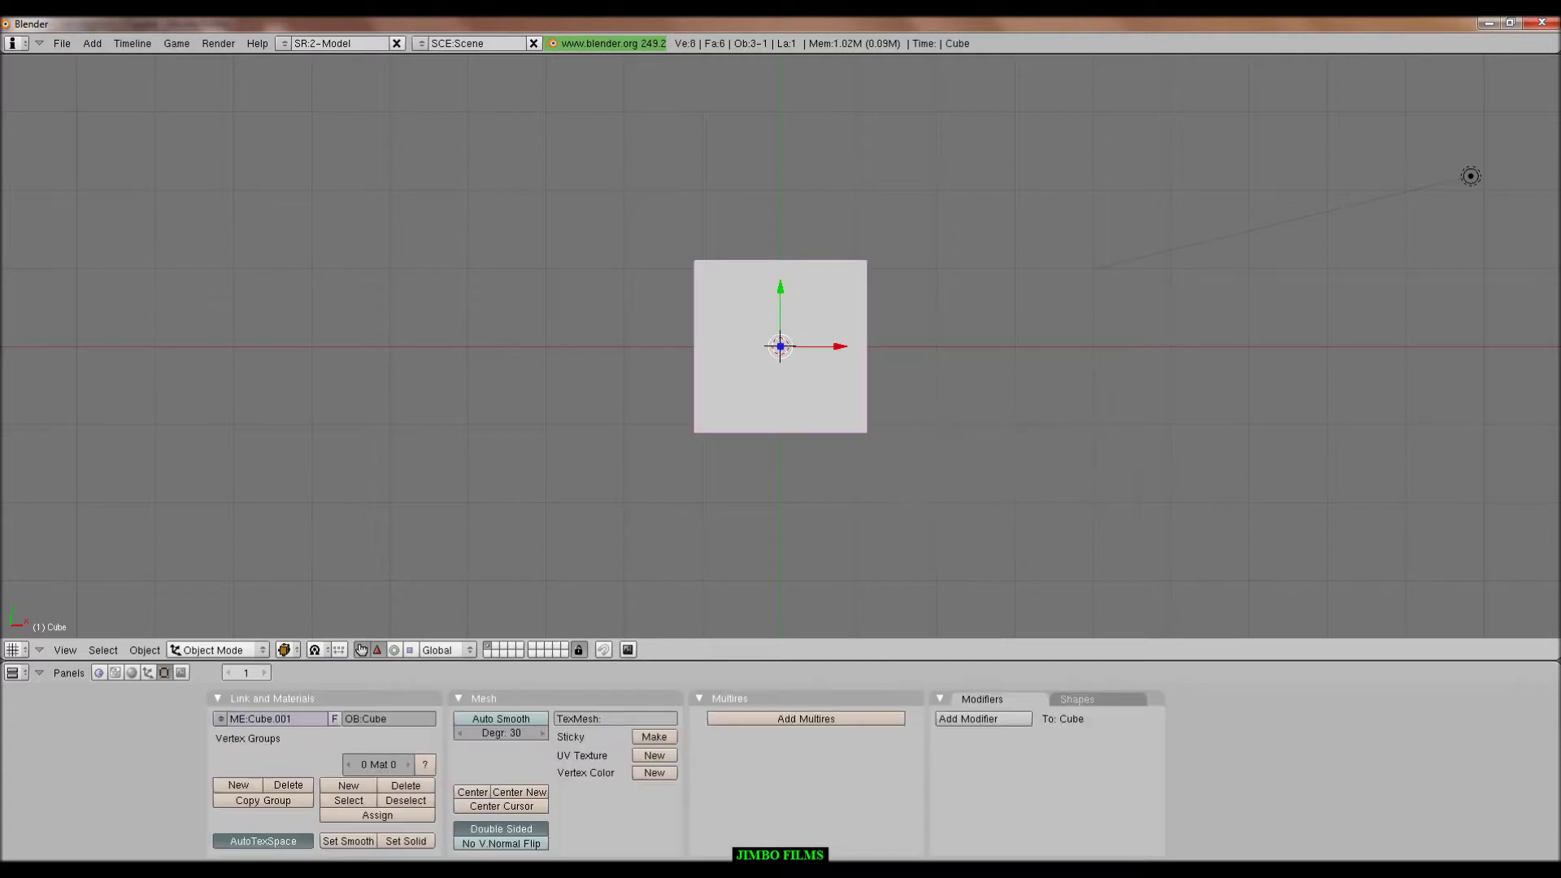
Display the new cube in wireframe from an angled view and choose Object Mode
scroll(780, 346, down, 3)
scroll(780, 347, up, 2)
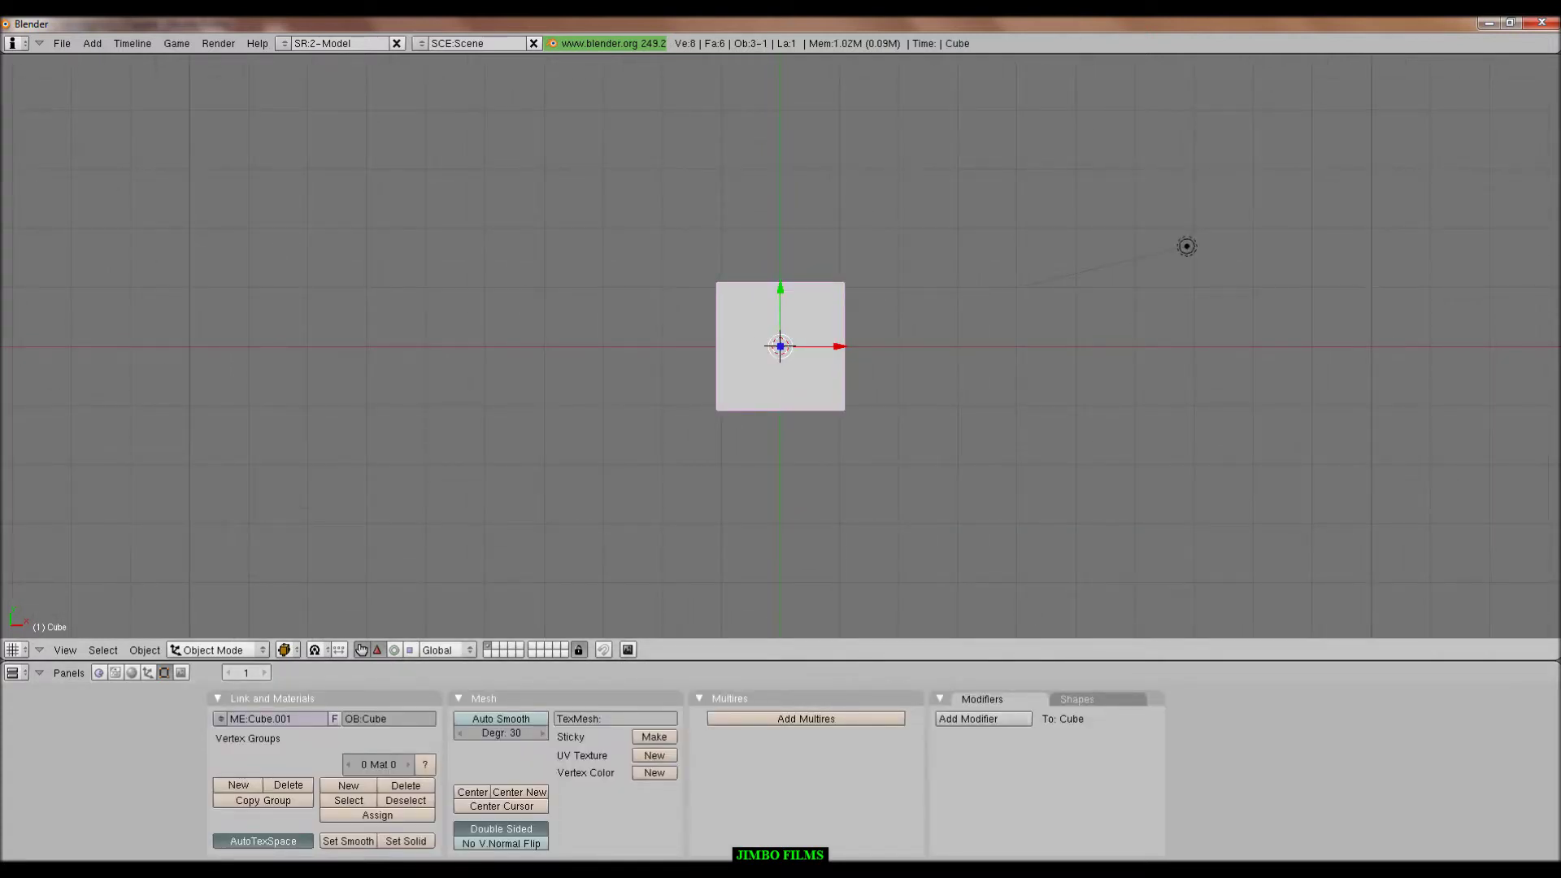
key(z)
middle_drag(781, 346, 757, 203)
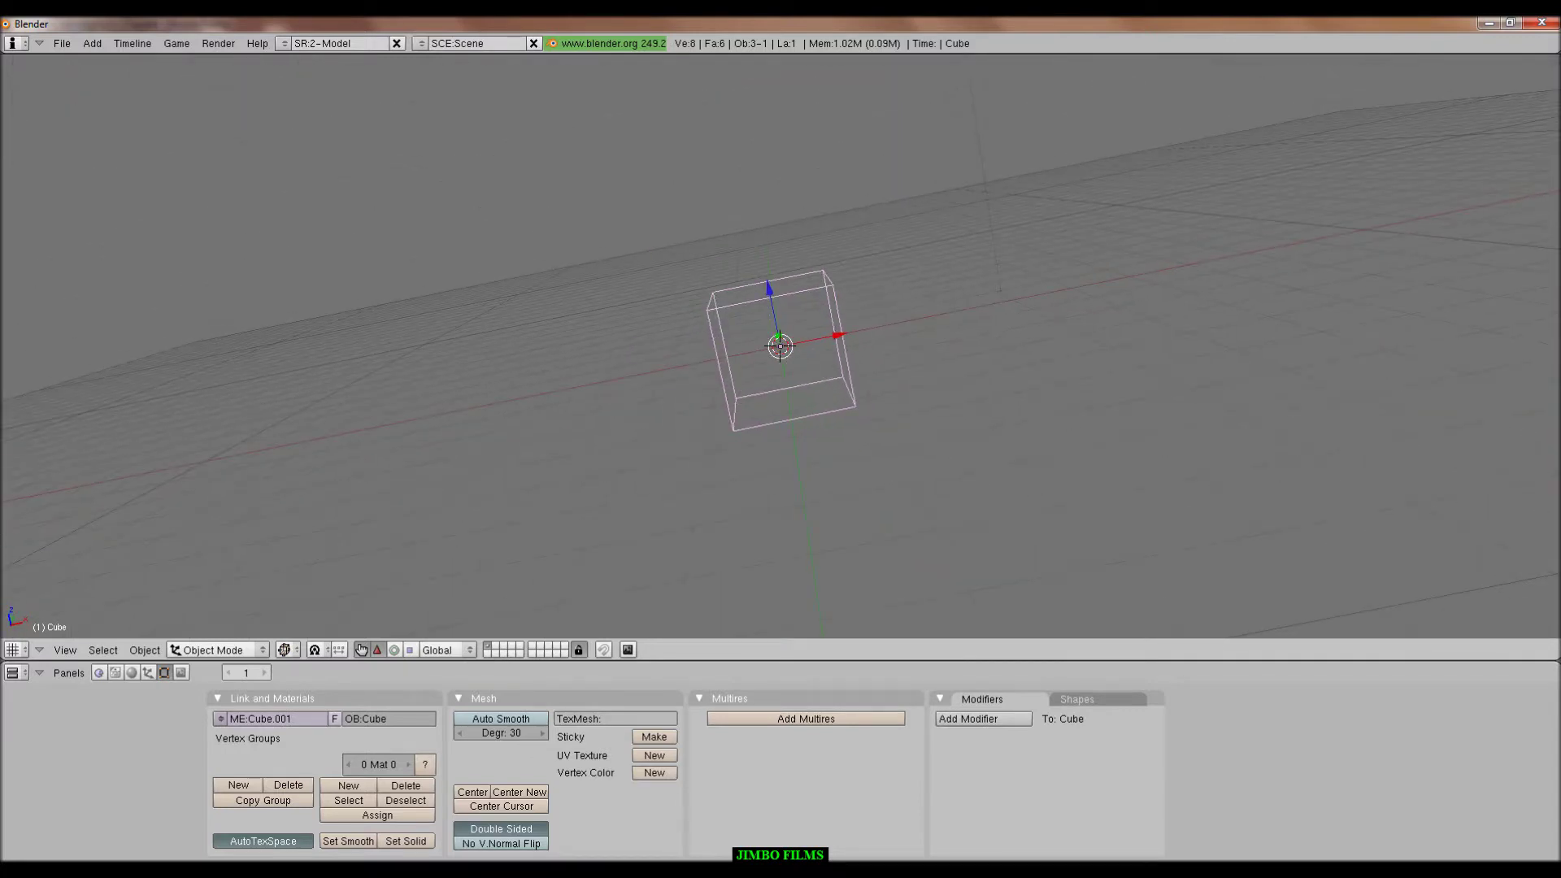
click(215, 649)
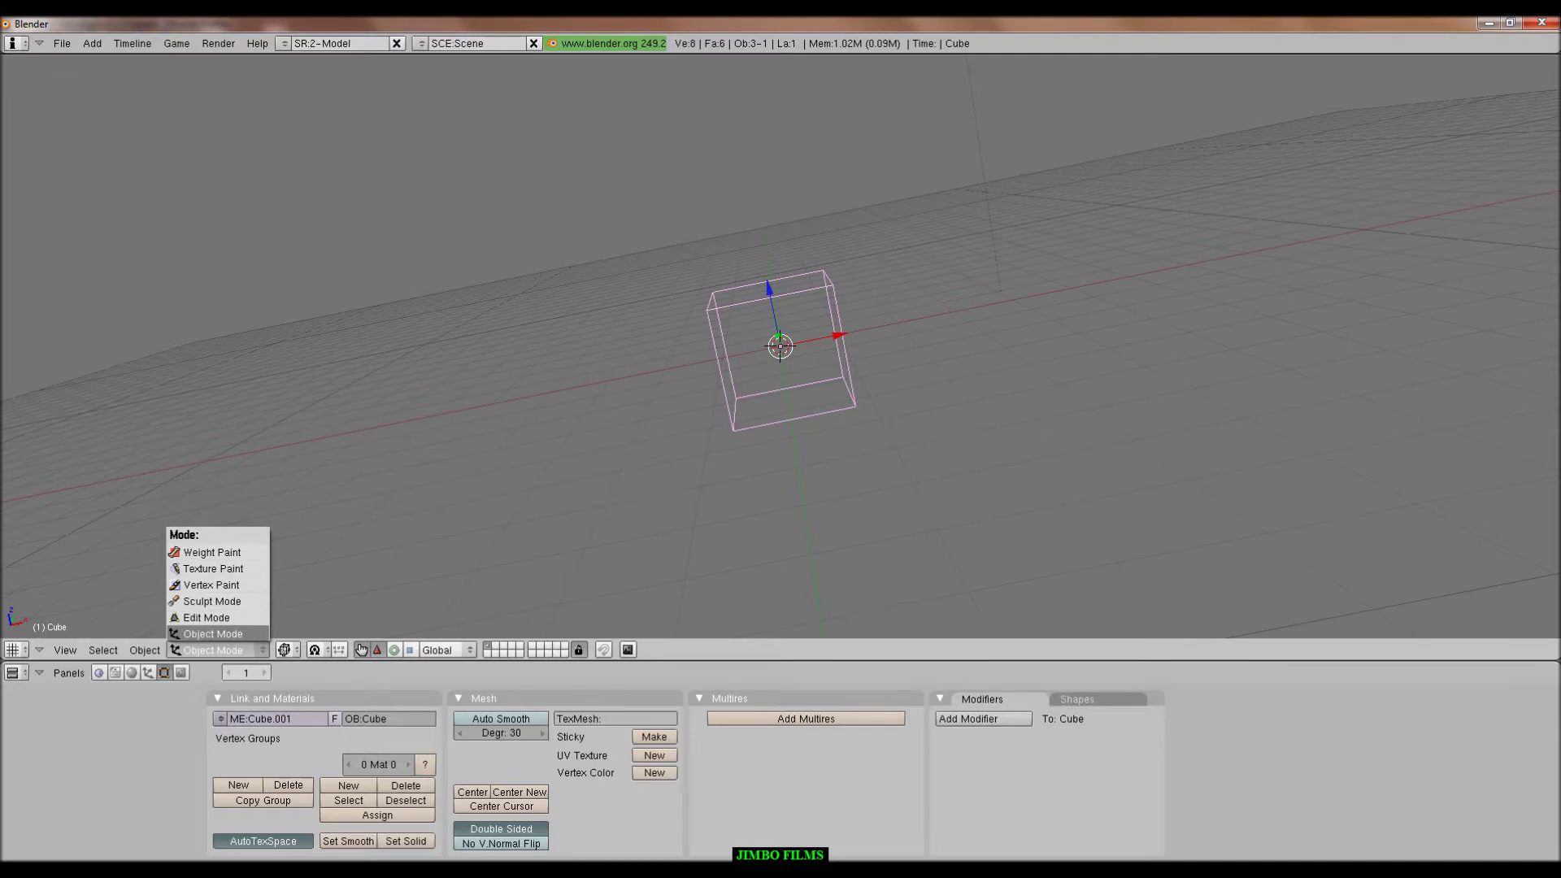
click(213, 633)
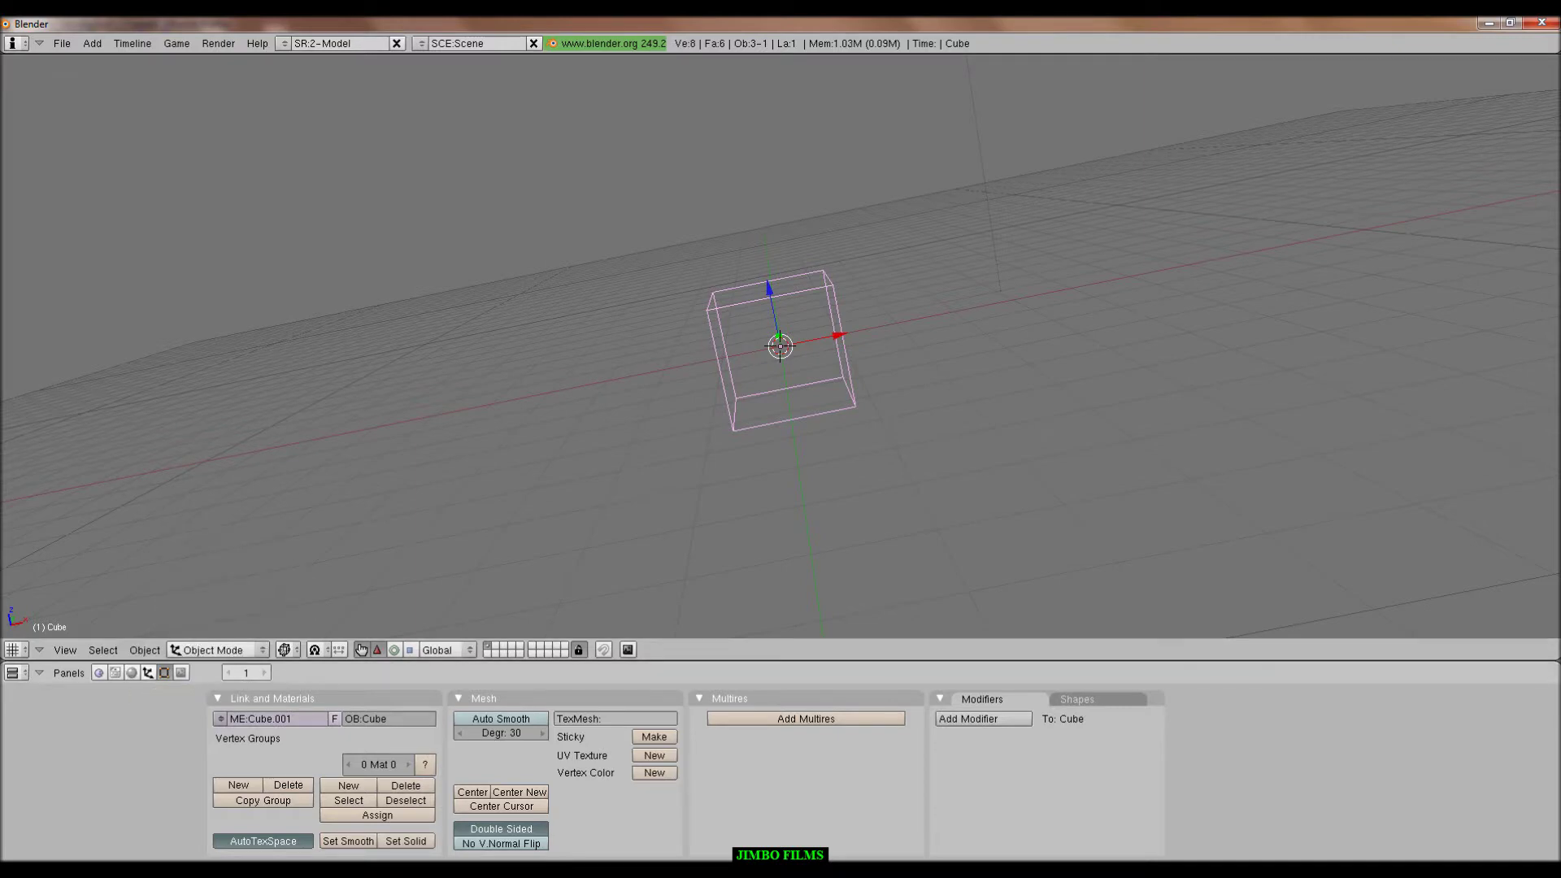
Enable fluid physics on the cube and make it the simulation's Domain
click(148, 672)
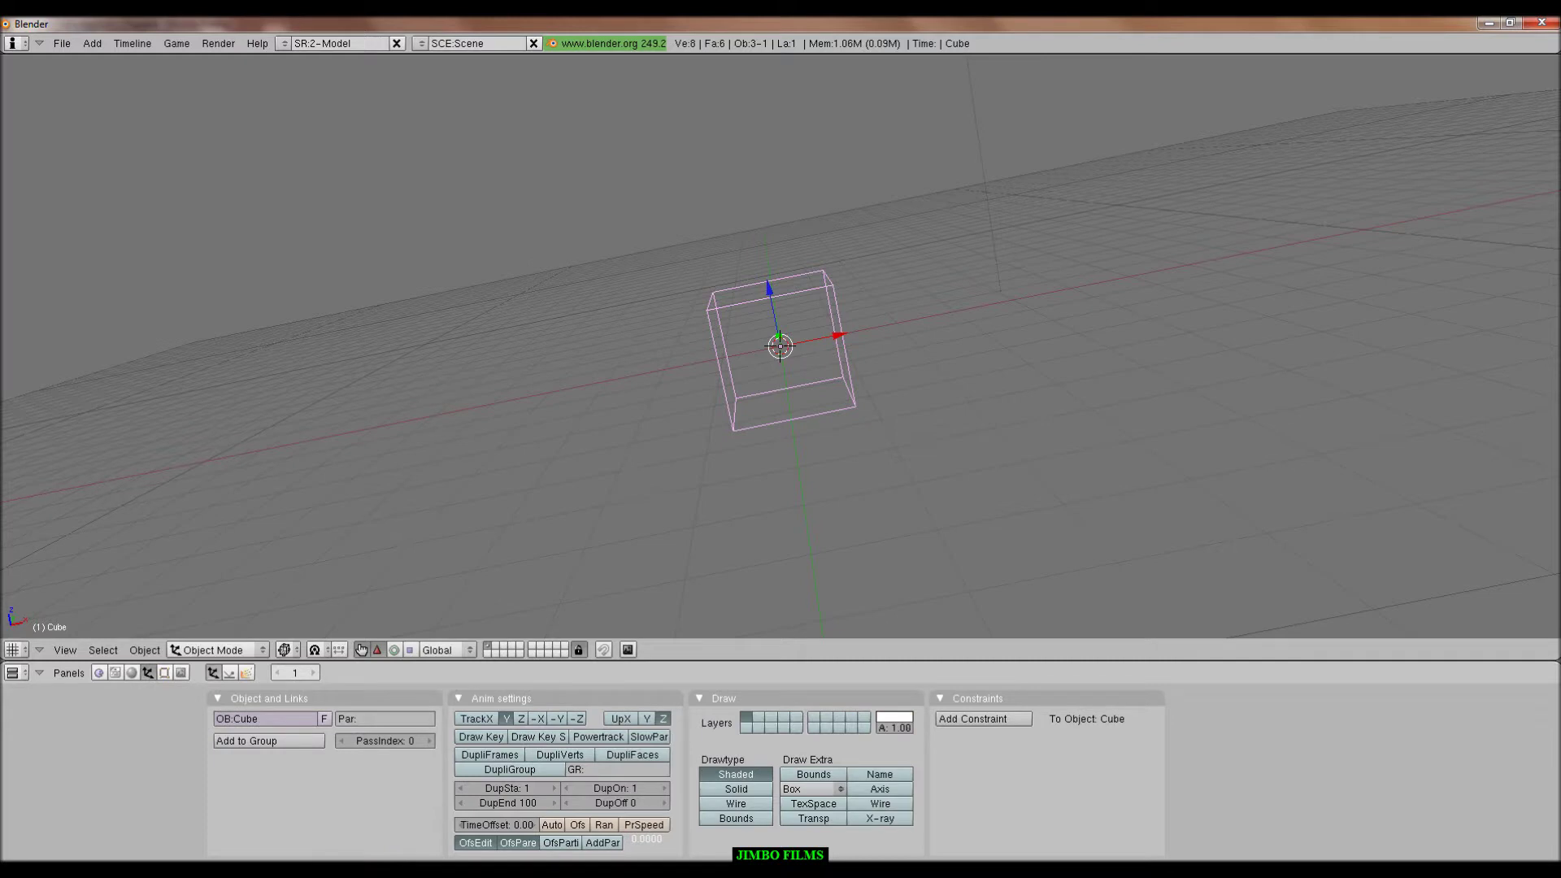
click(229, 672)
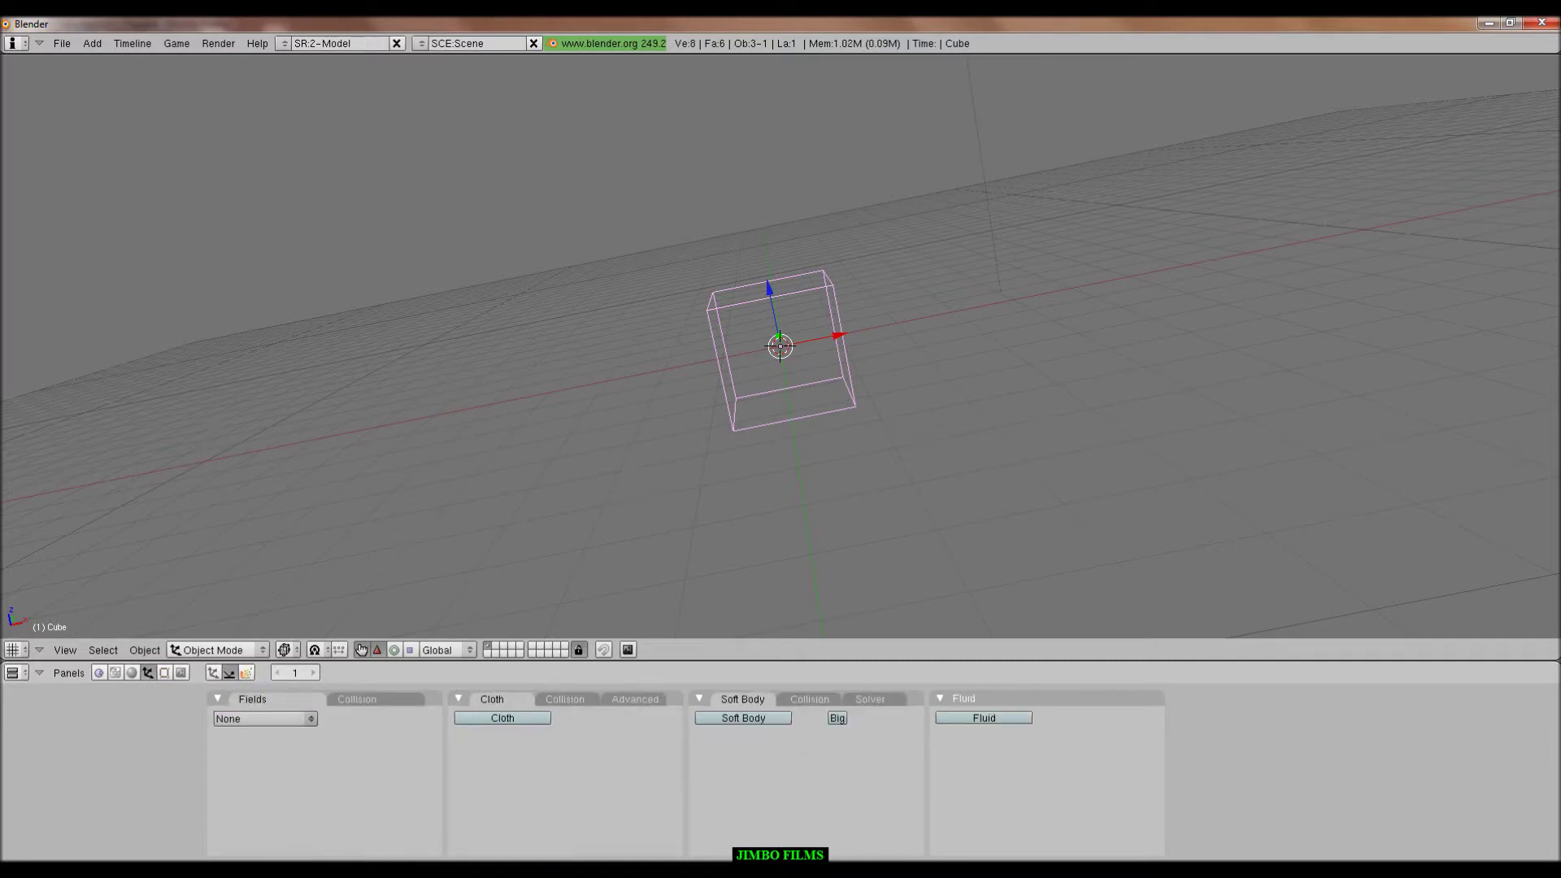
click(984, 718)
click(1029, 735)
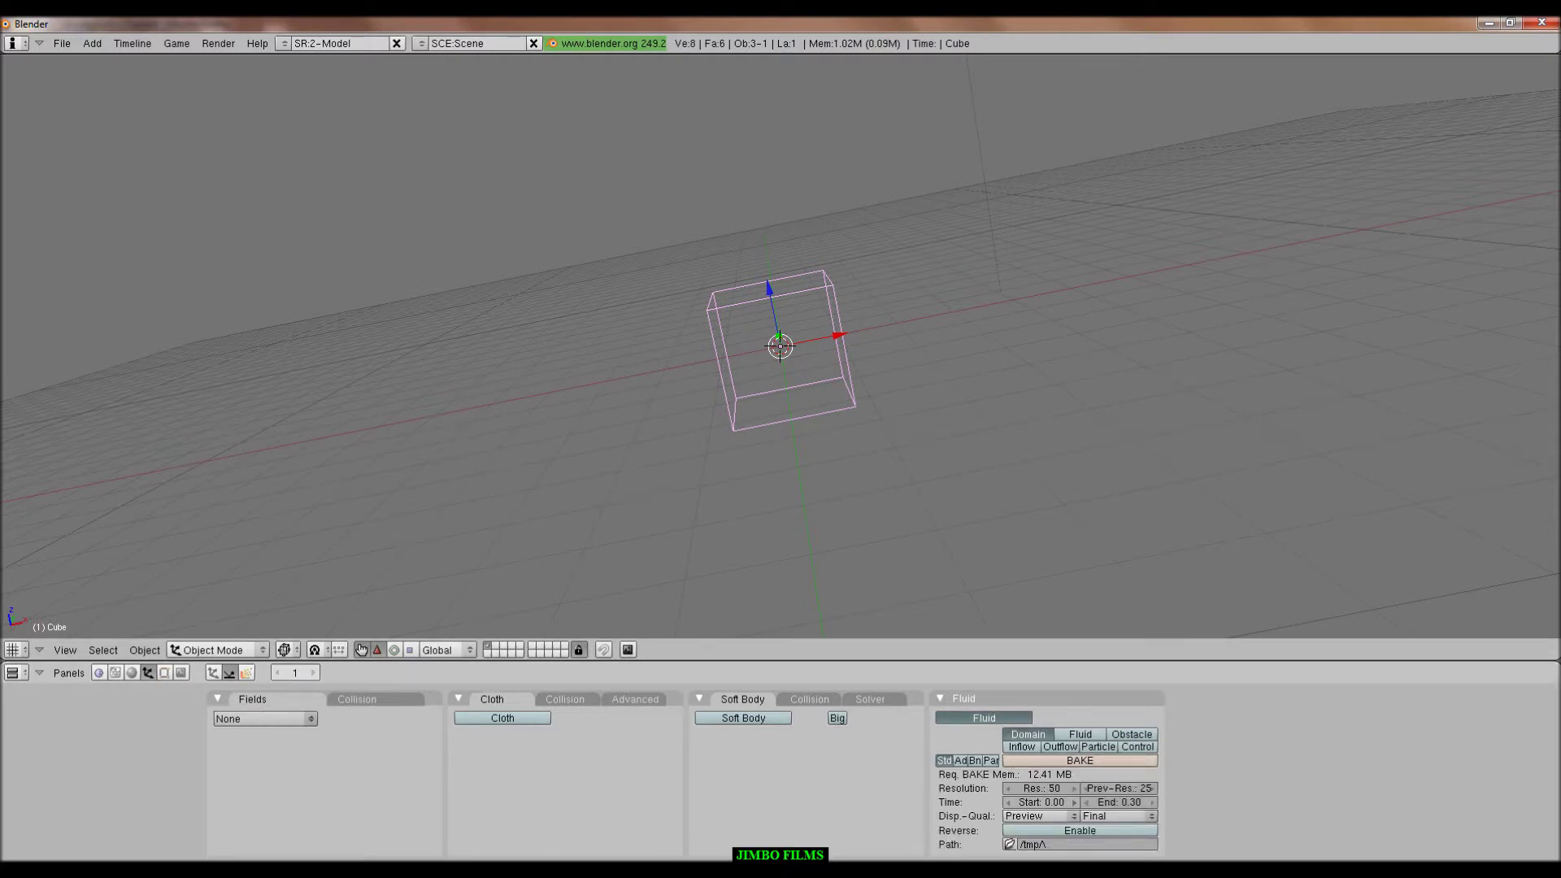
Raise the fluid domain's resolution to 80
drag(1041, 788, 1057, 788)
click(1073, 788)
click(1073, 787)
click(1074, 788)
click(1073, 788)
click(1073, 788)
click(1073, 787)
click(1073, 788)
click(1073, 788)
drag(1102, 788, 1135, 787)
Add a UV sphere with 32 segments, 32 rings and radius 1.00 at the centre of the domain cube
middle_drag(895, 439, 903, 390)
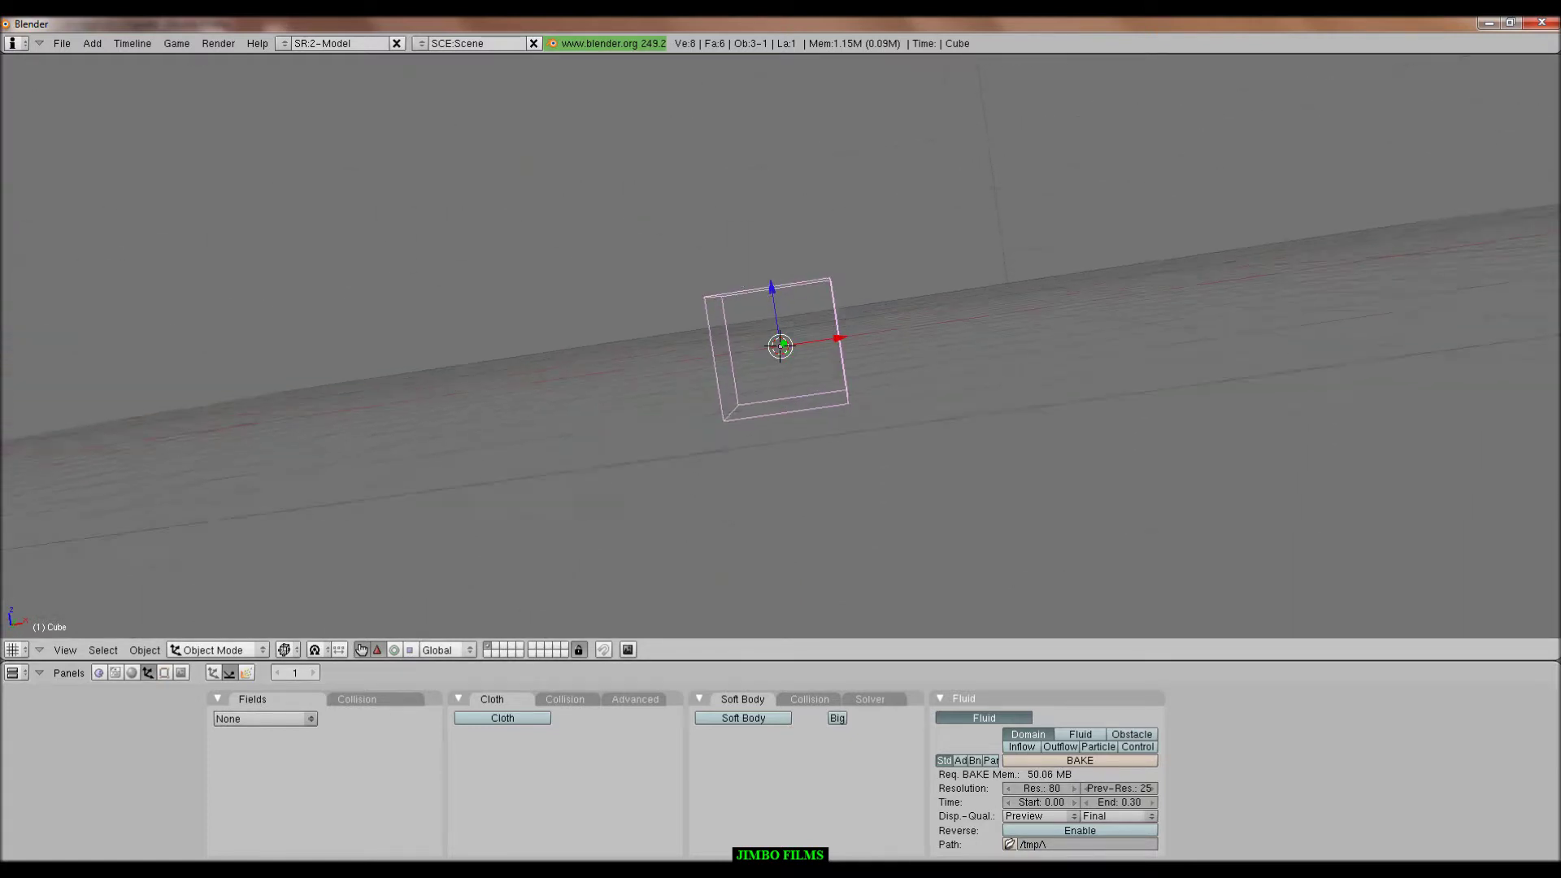
scroll(781, 346, up, 5)
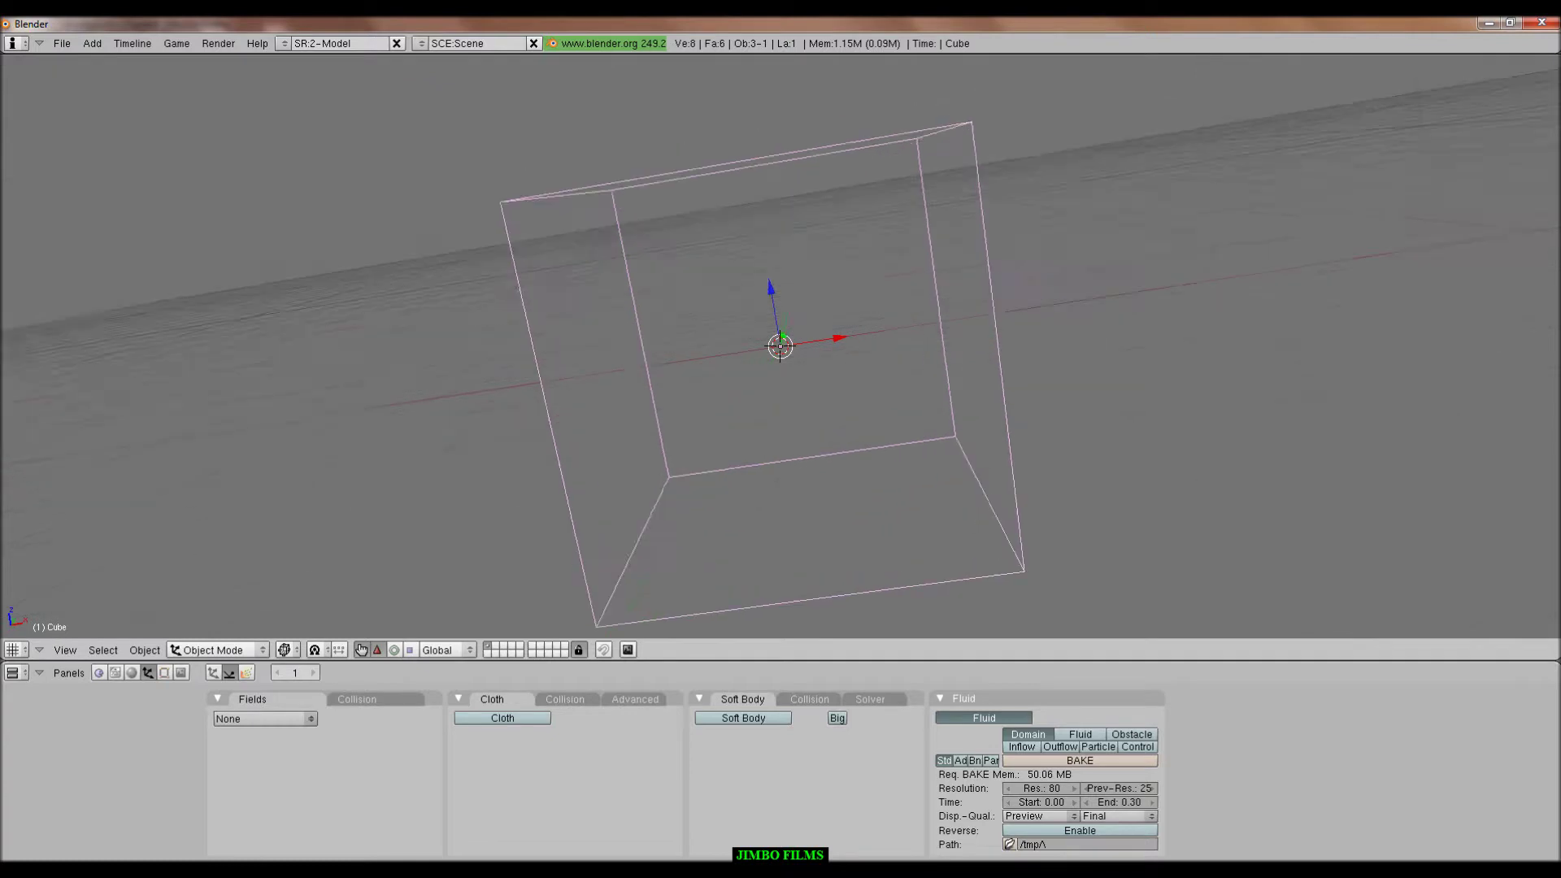
mouse_move(895, 366)
middle_down()
mouse_move(903, 455)
mouse_move(895, 317)
mouse_move(895, 354)
middle_up()
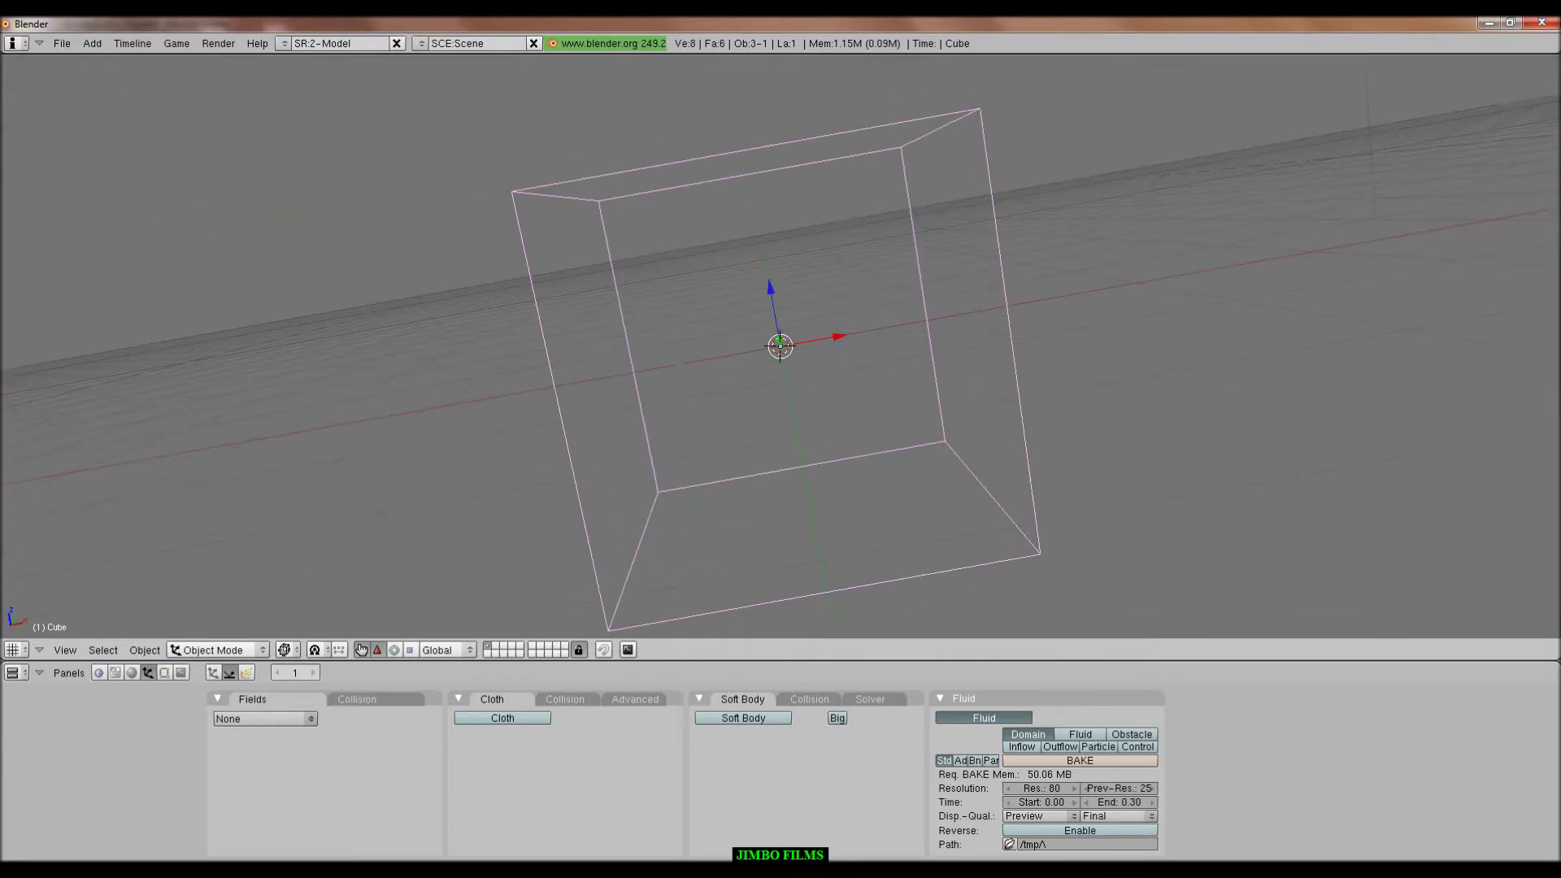
key(space)
mouse_move(847, 345)
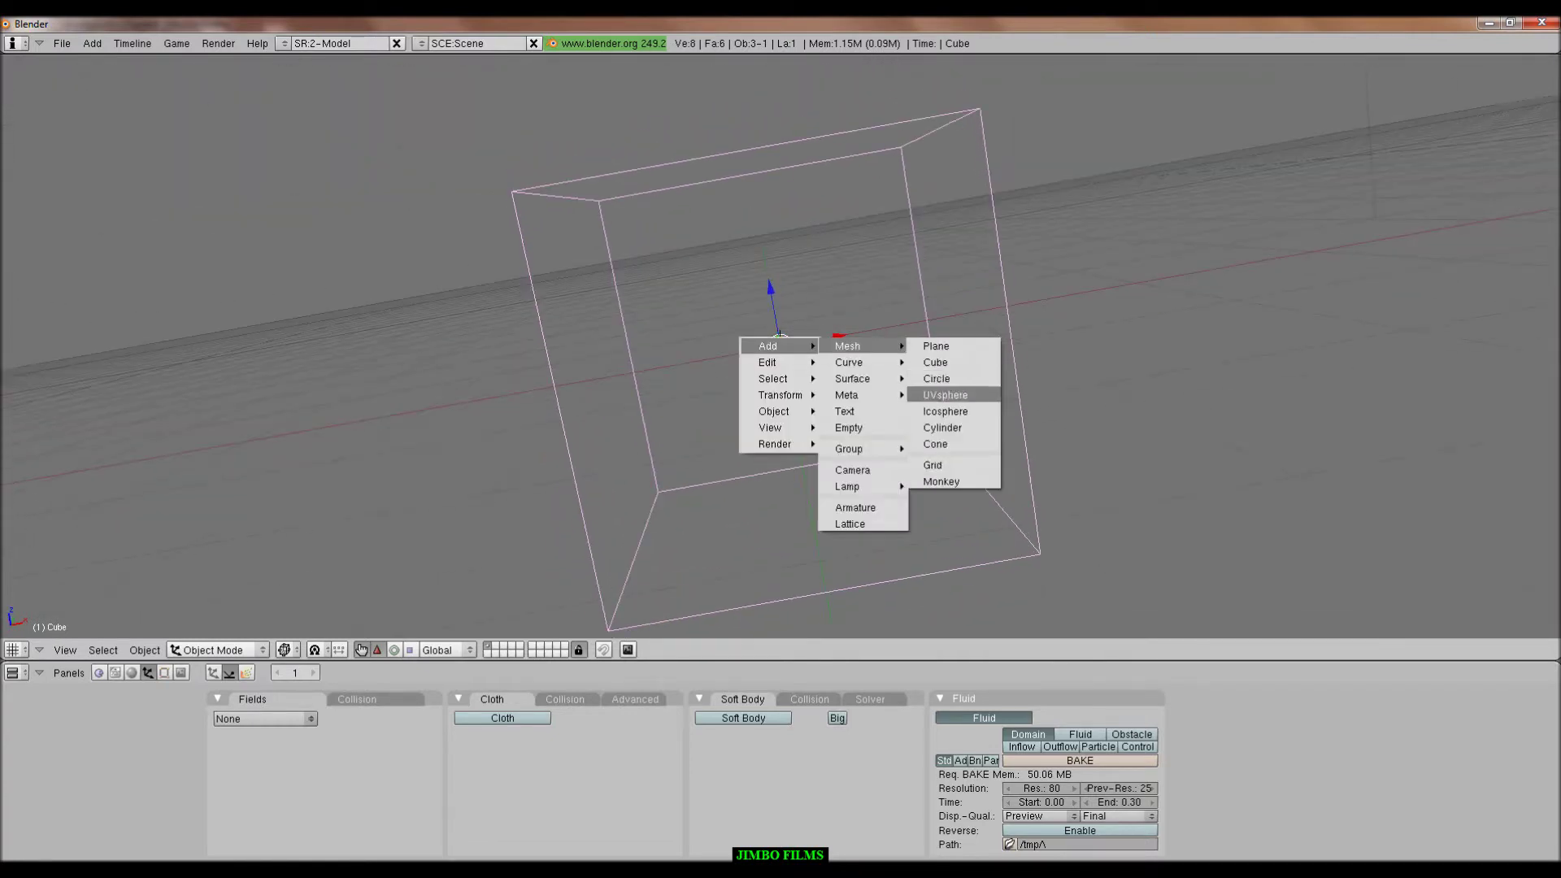
click(943, 395)
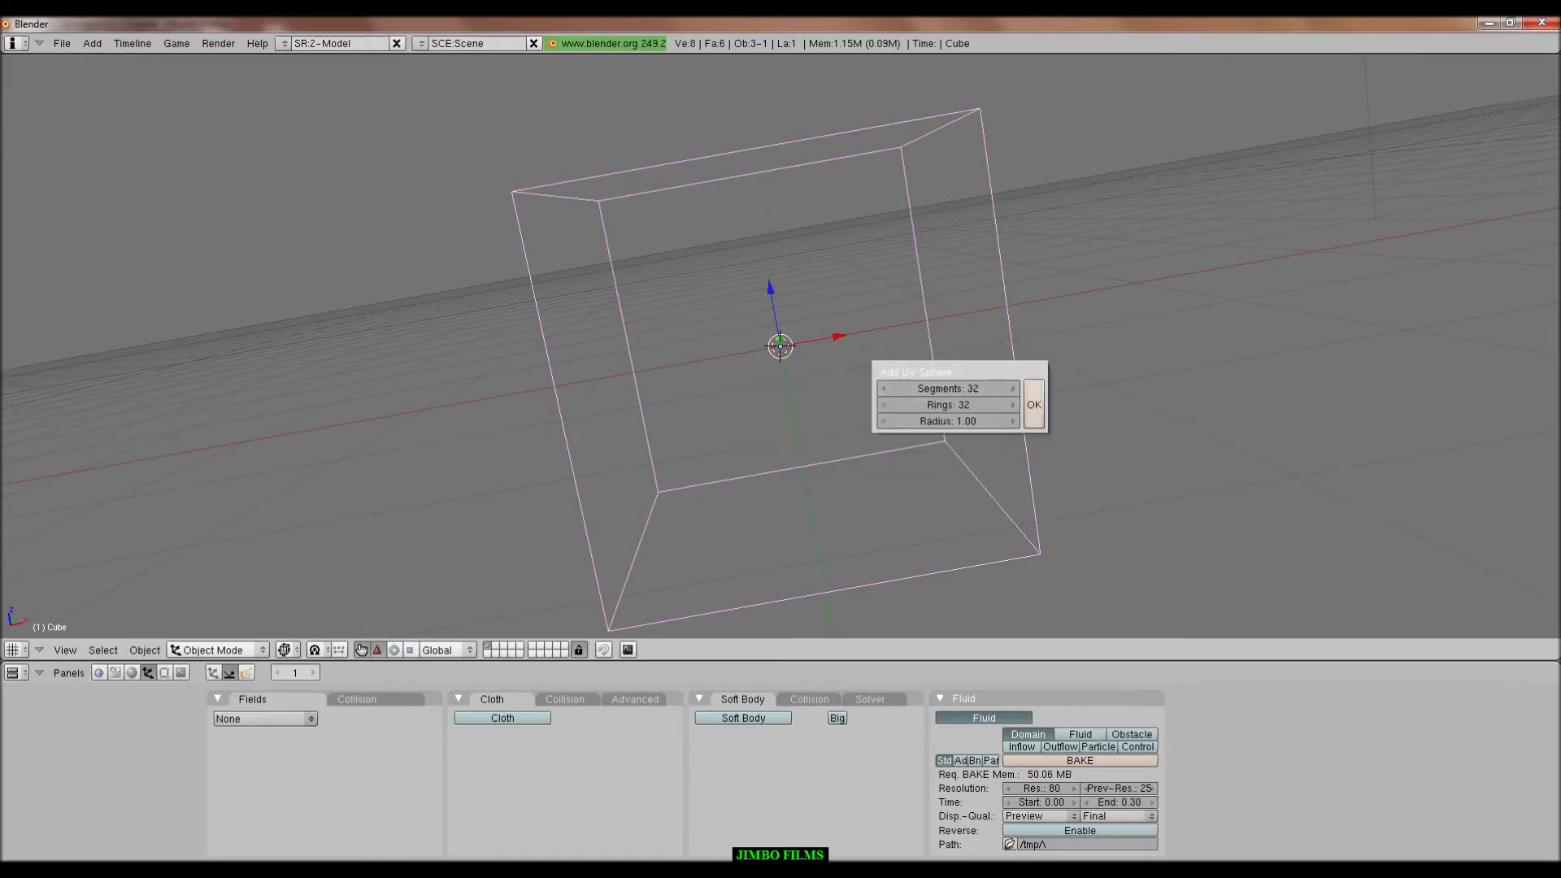
key(Return)
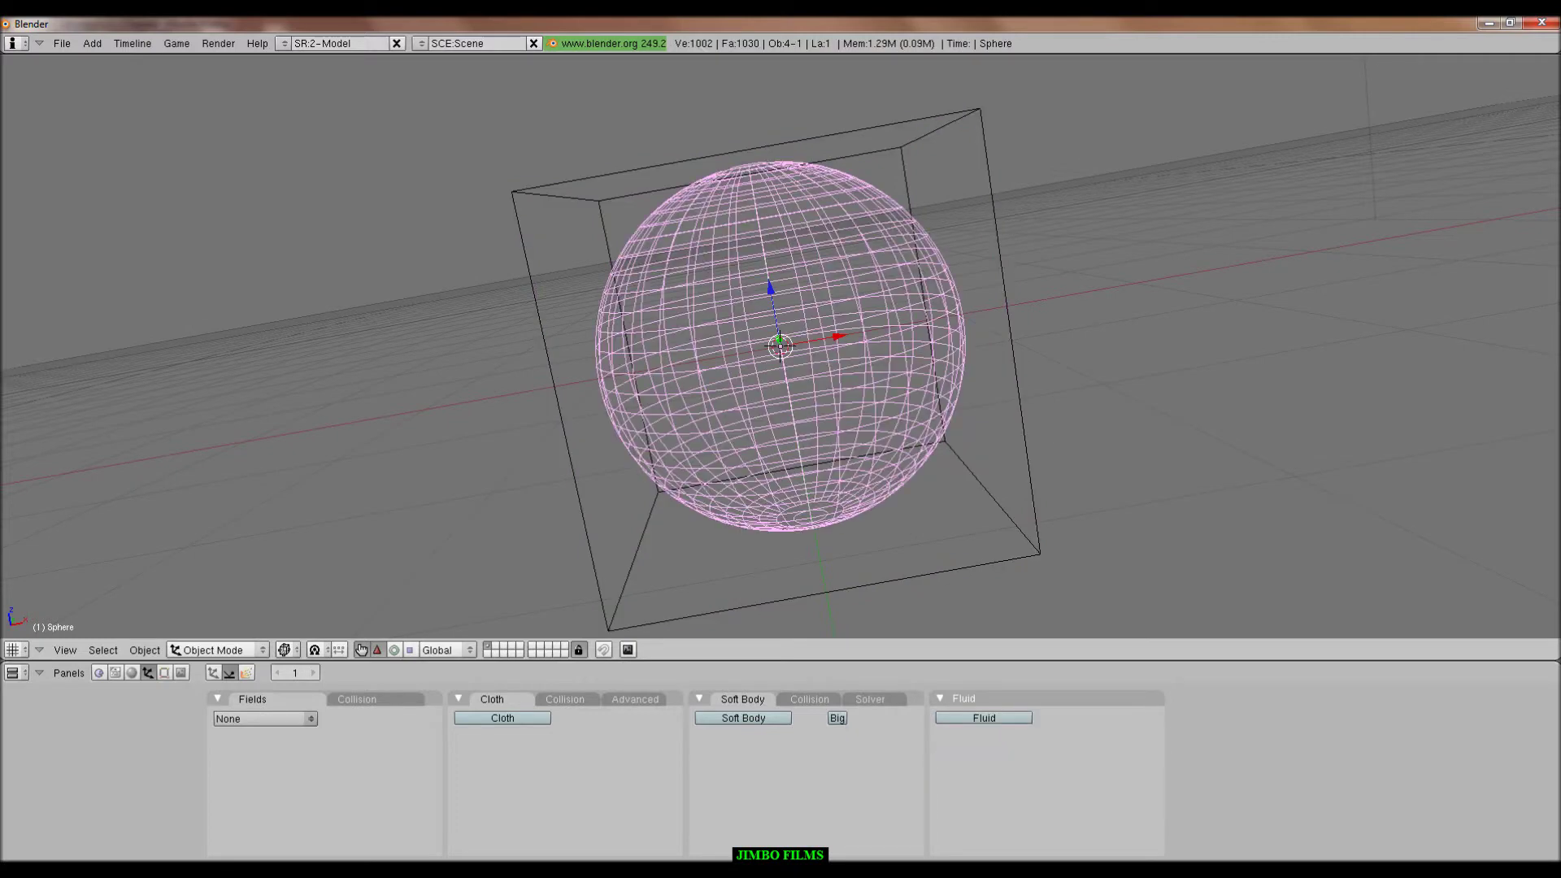
Scale the sphere down by 0.2, and enlarge it by a factor of about 1.6
key(s)
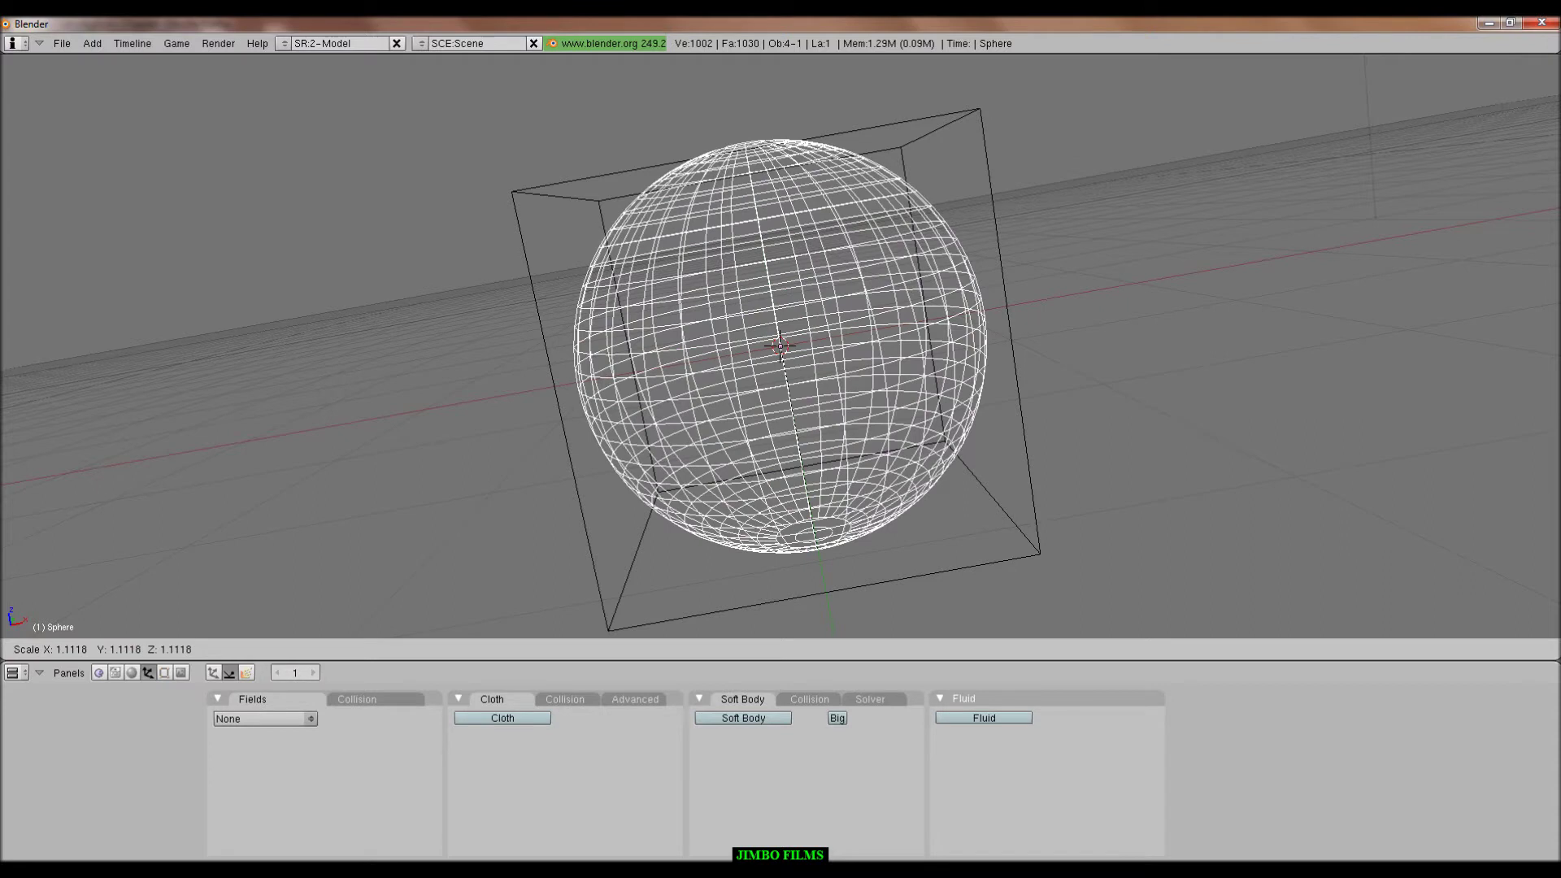
text(0.2)
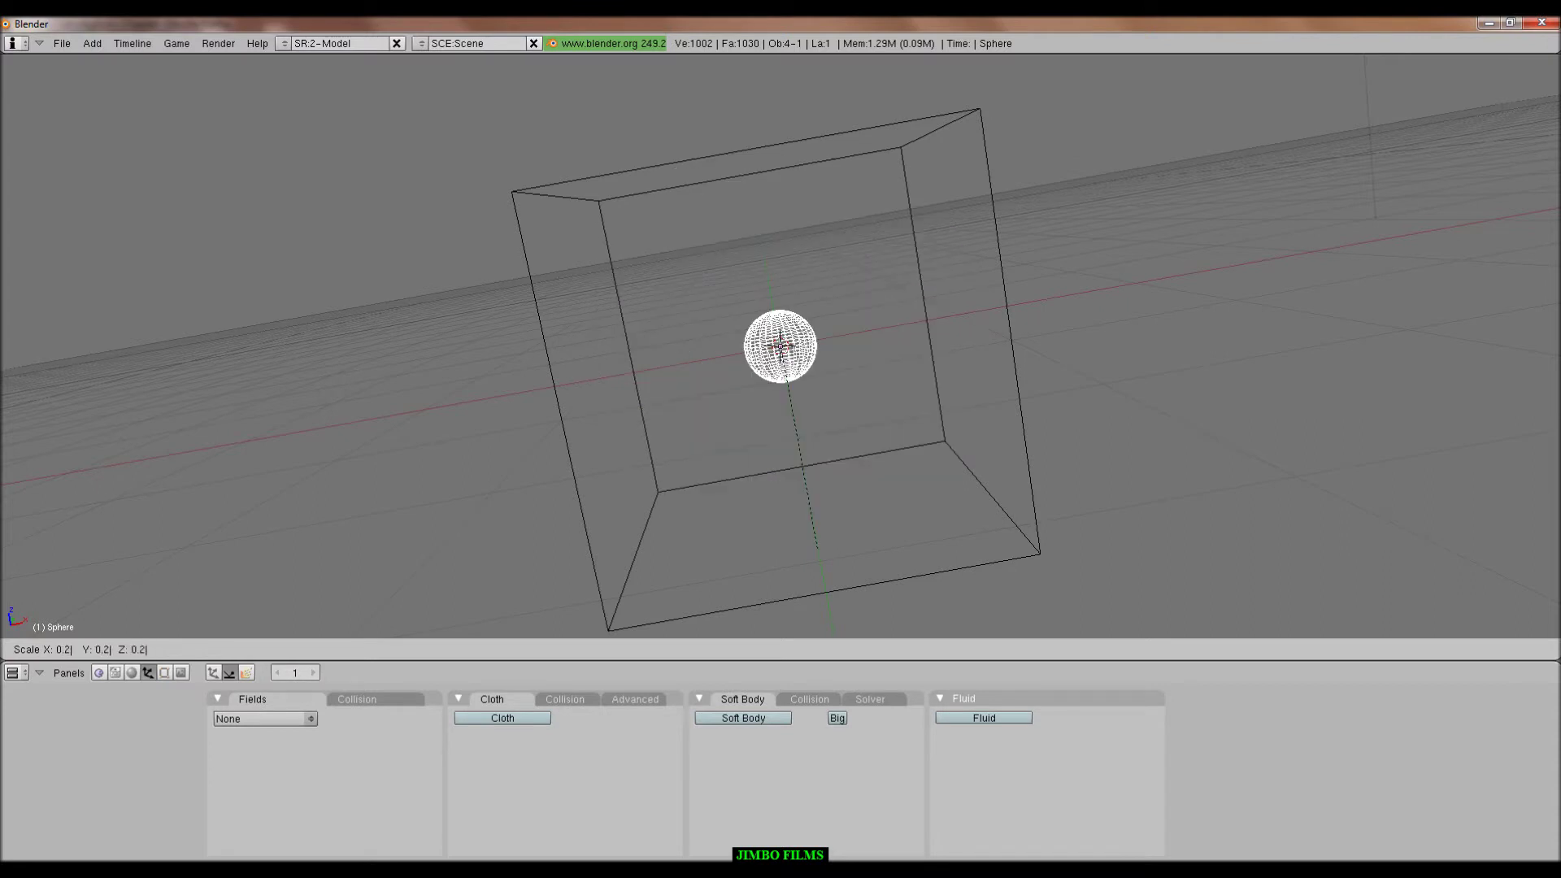
key(Return)
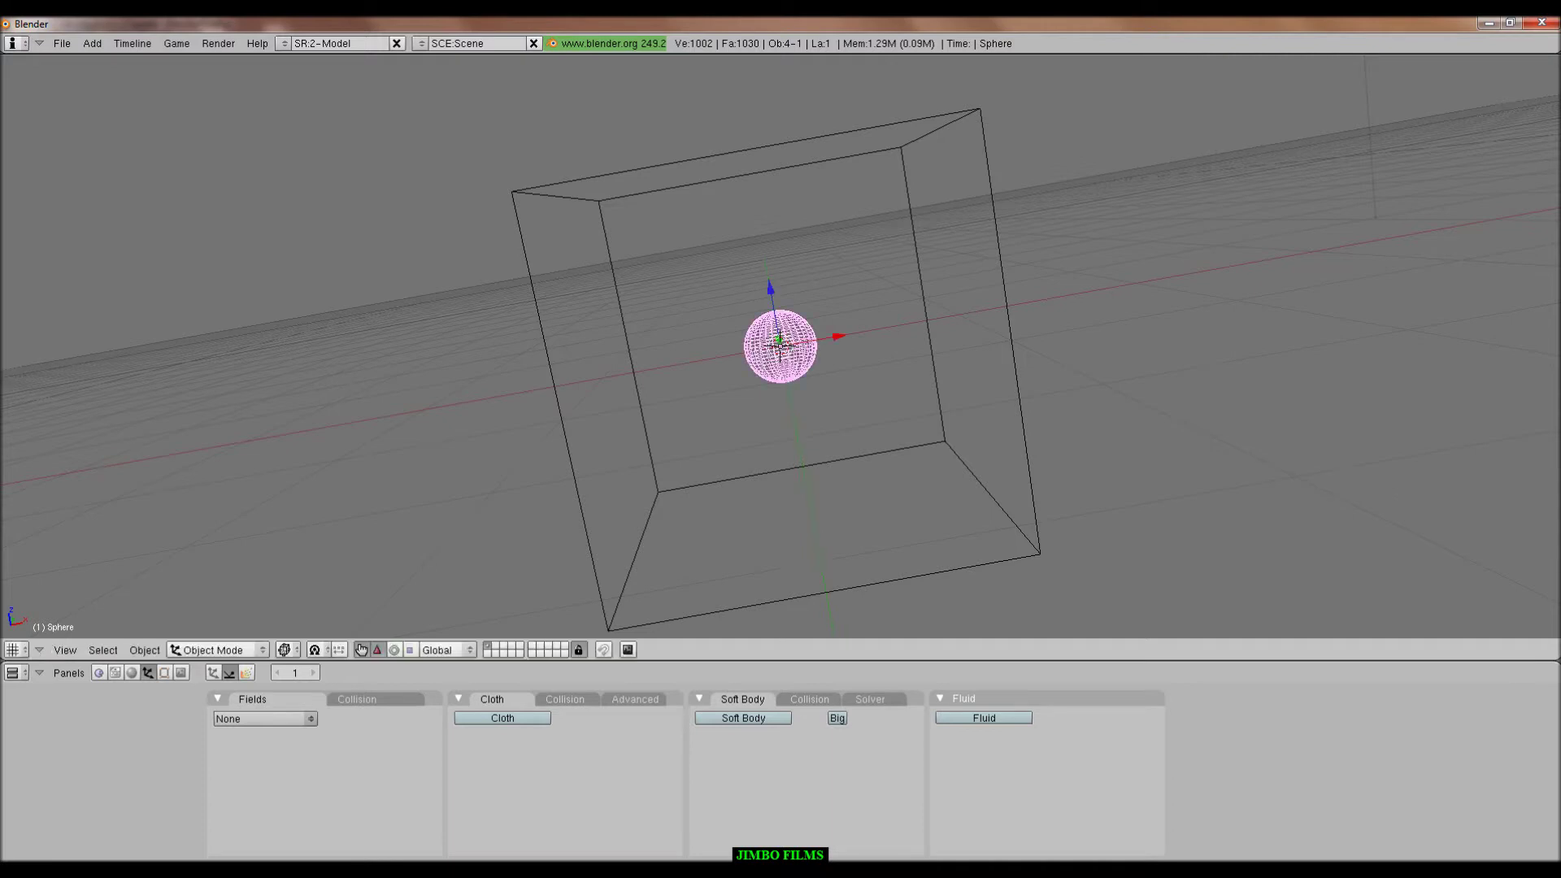
key(s)
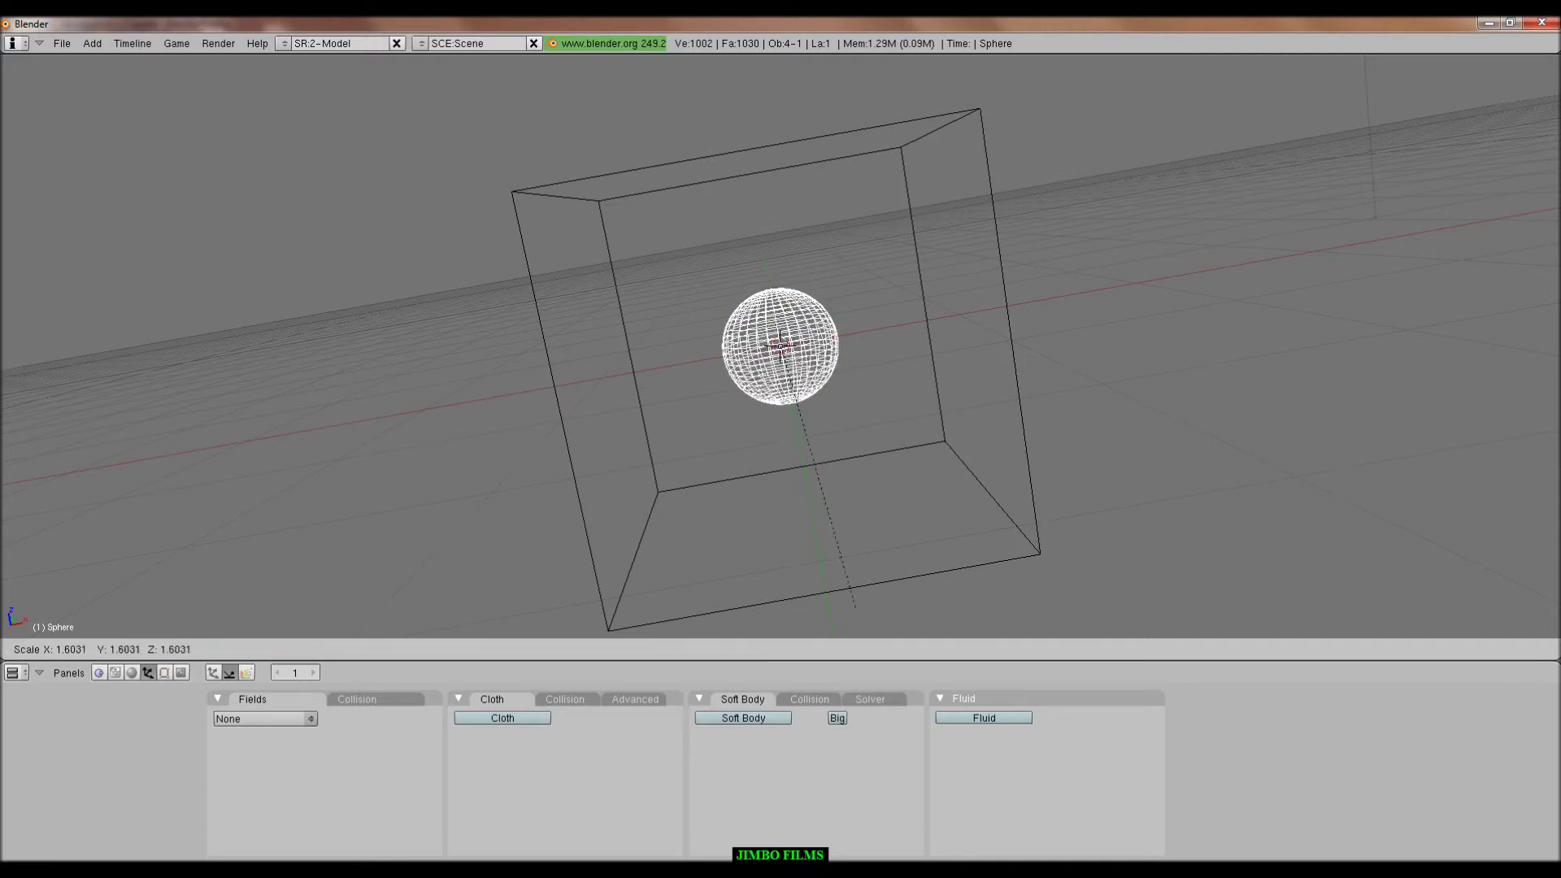
key(Return)
Move the sphere straight up along the Z axis into the upper part of the domain cube in front view
key(KP_1)
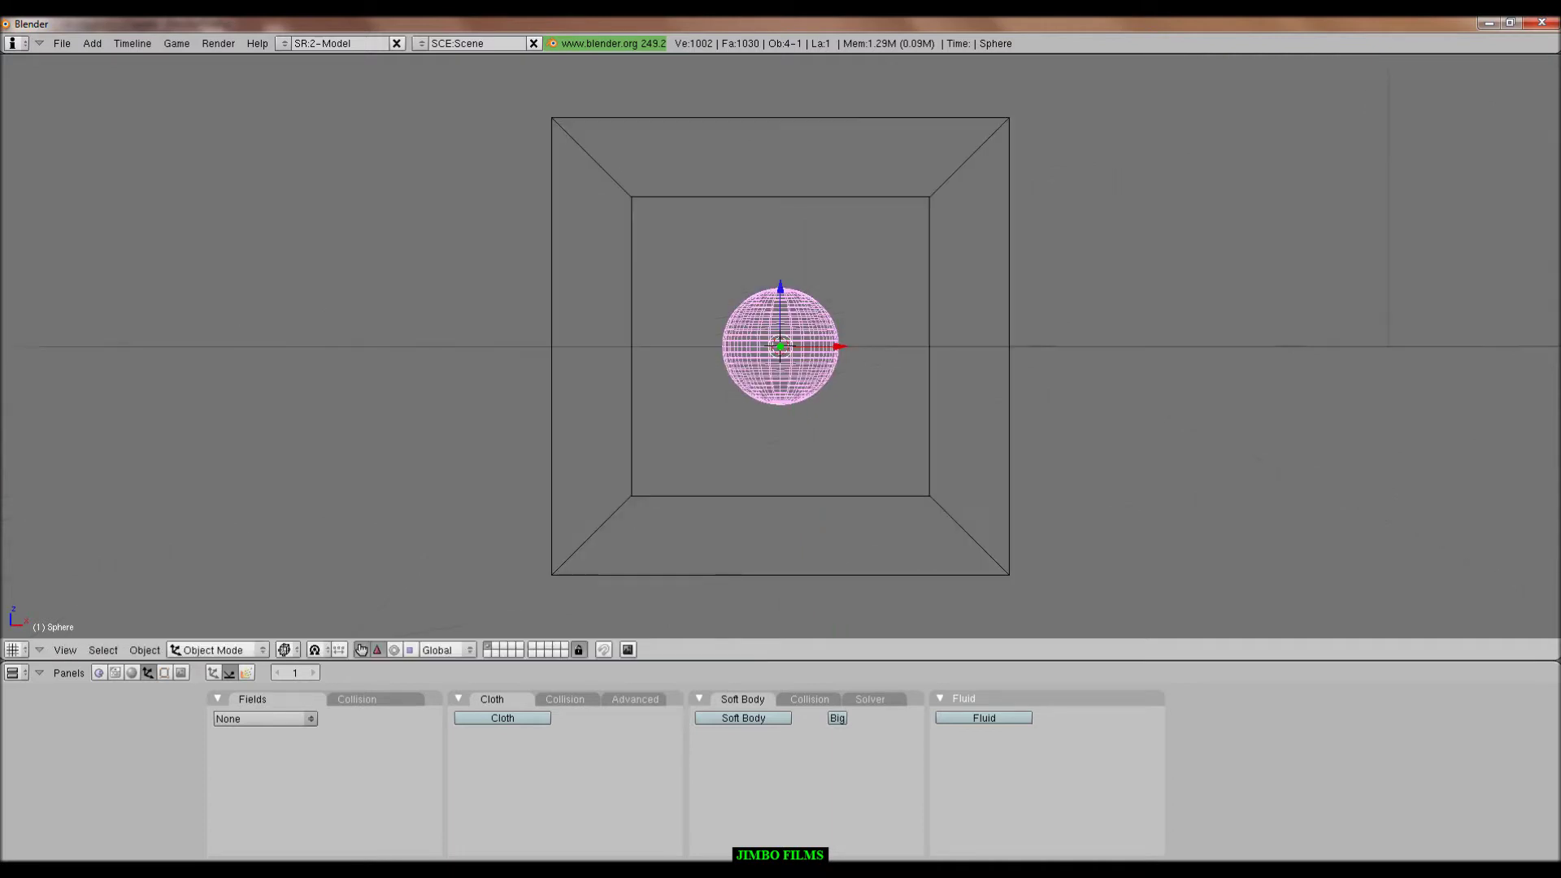
key(g)
key(z)
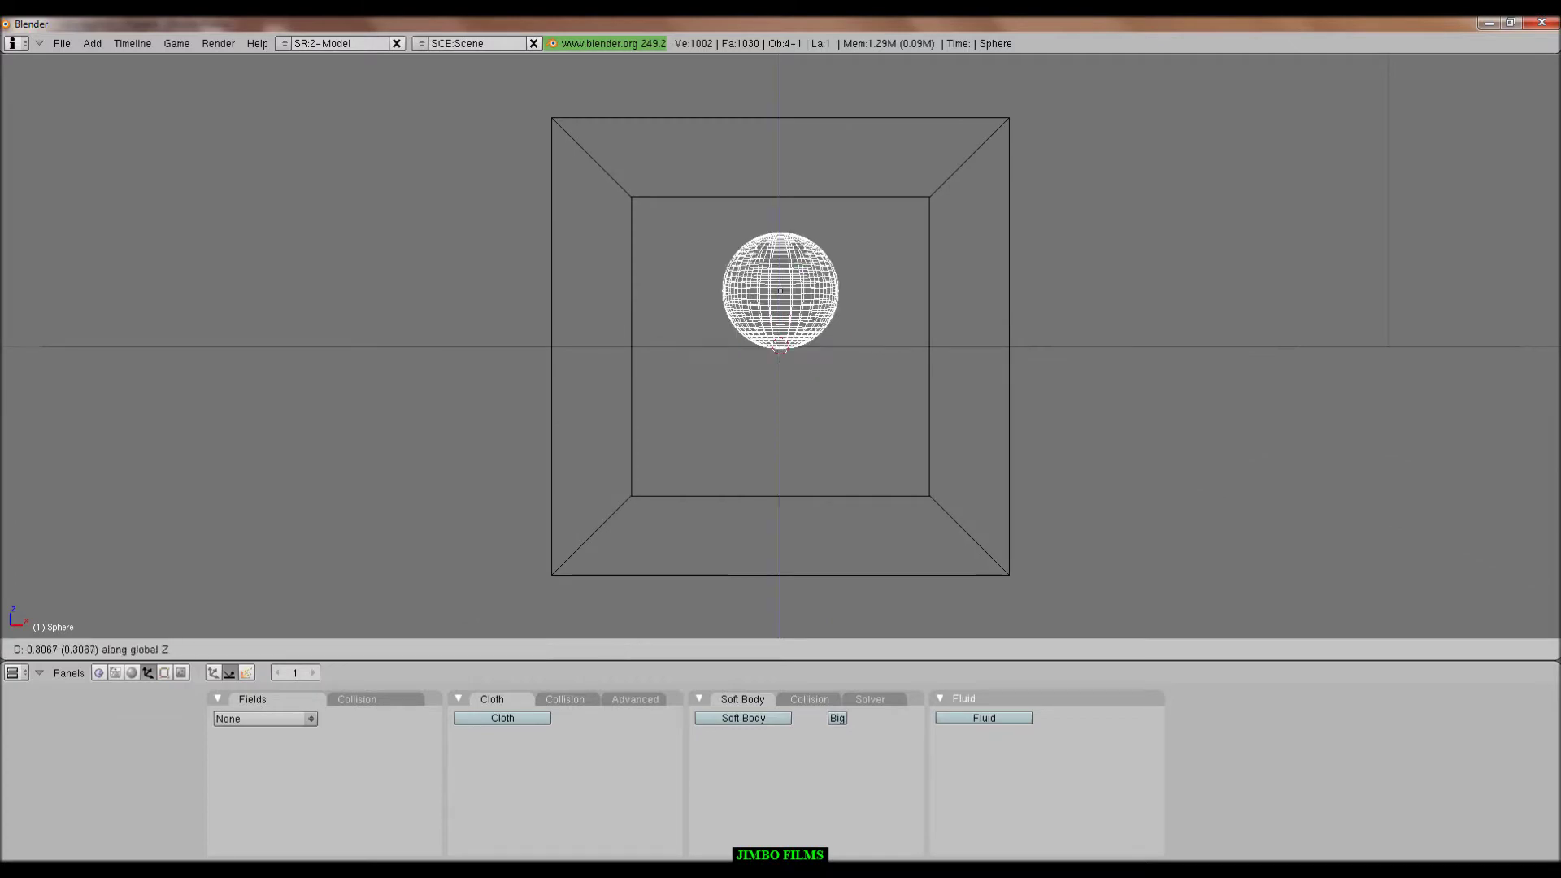
key(Return)
Enable fluid physics on the sphere and set its type to Fluid
mouse_move(781, 346)
middle_down()
mouse_move(781, 394)
mouse_move(861, 419)
mouse_move(715, 309)
mouse_move(777, 378)
mouse_move(776, 324)
middle_up()
click(984, 718)
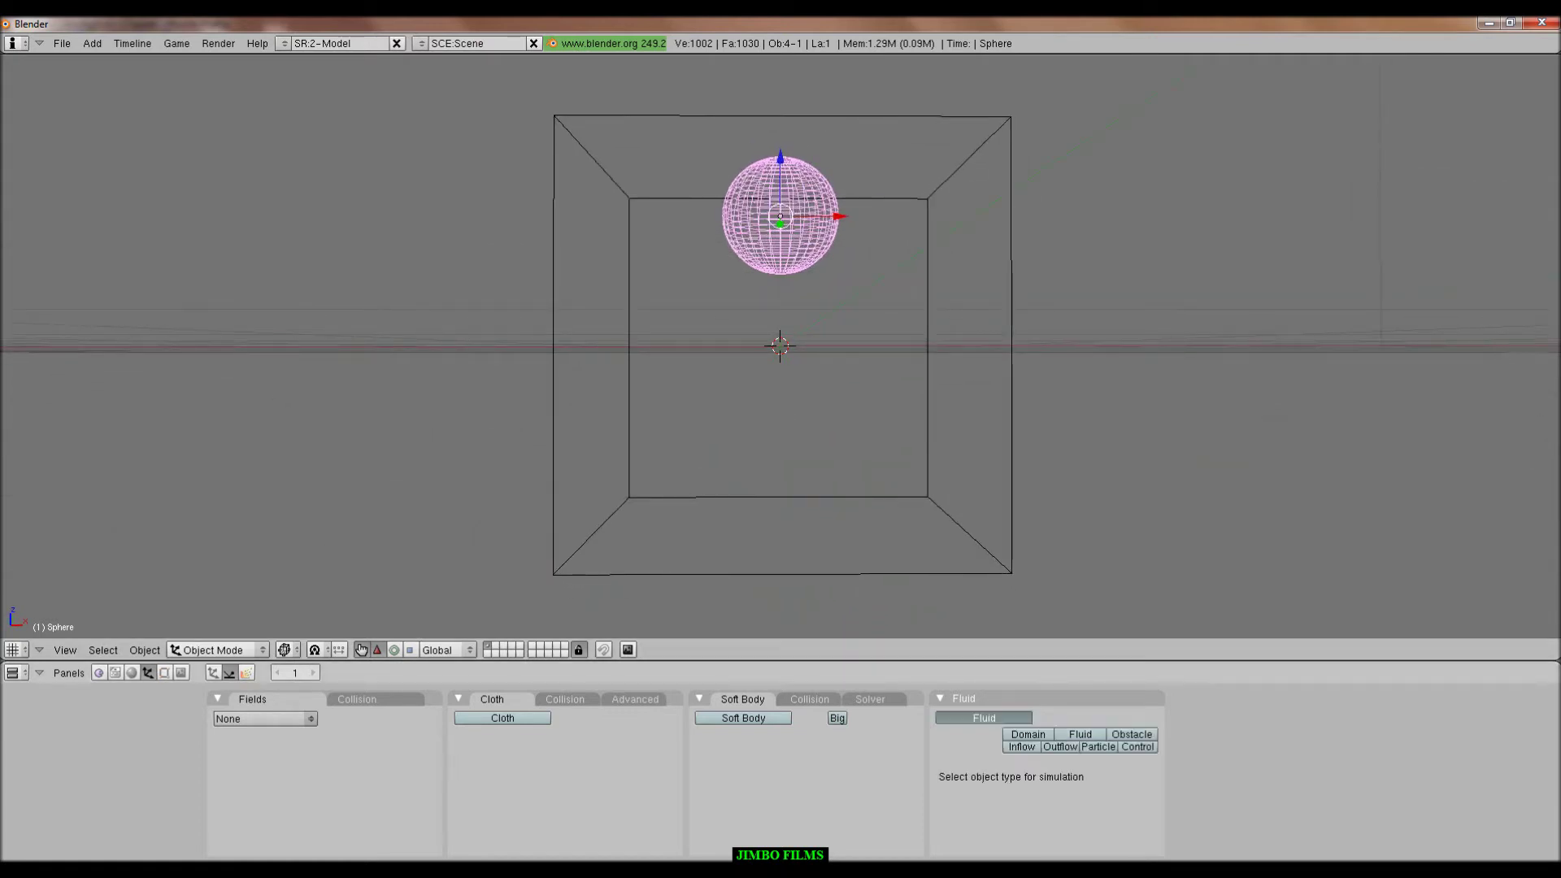
click(1081, 734)
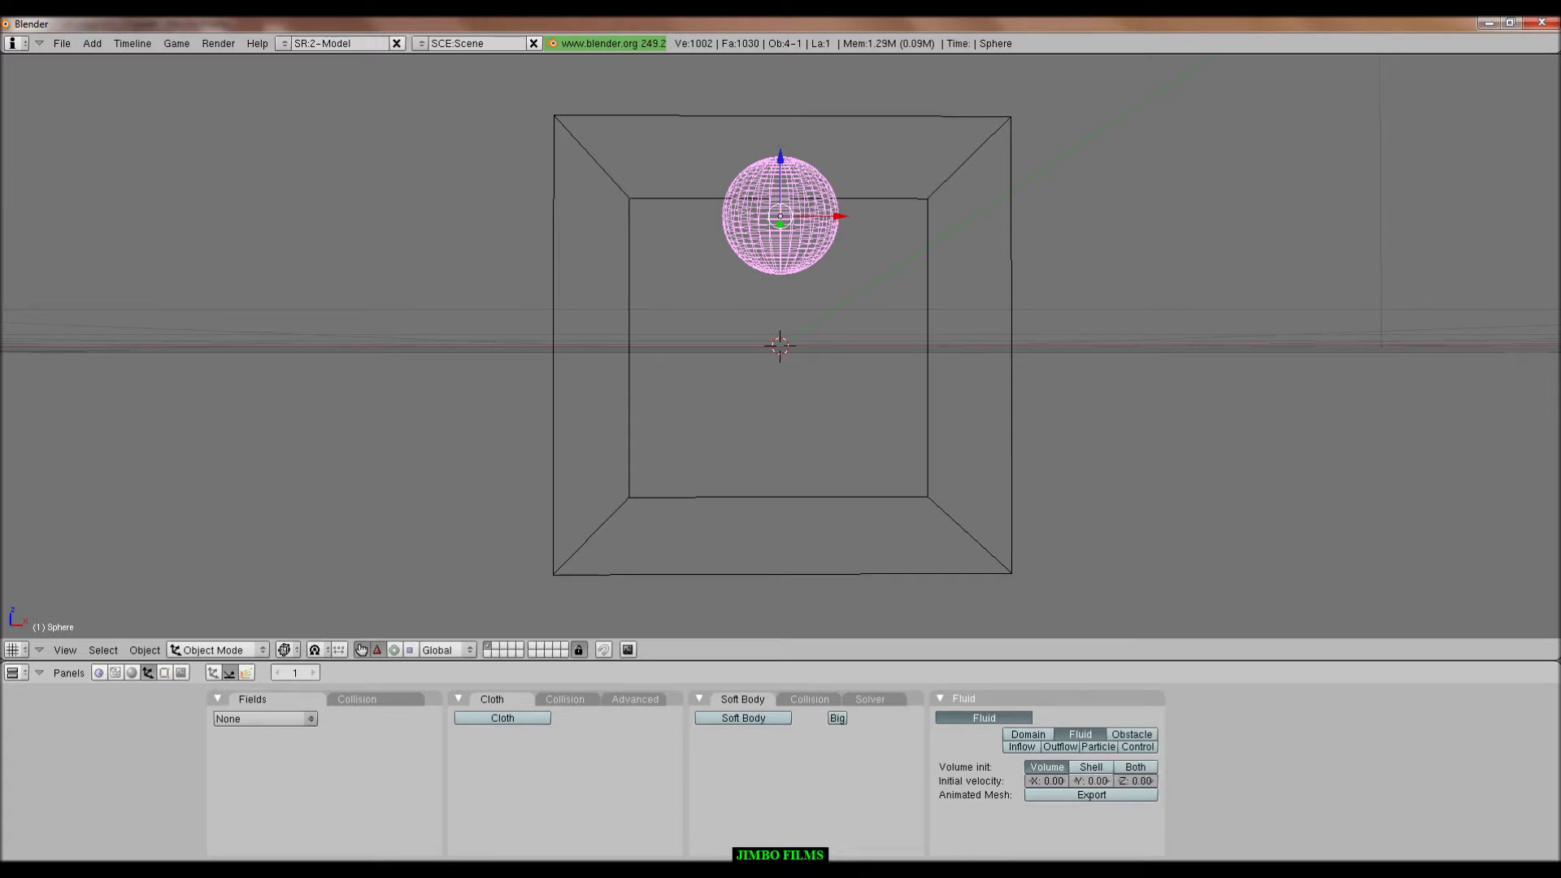
Bake the fluid simulation from the domain cube and stop the bake partway through the 250 frames
right_click(1010, 573)
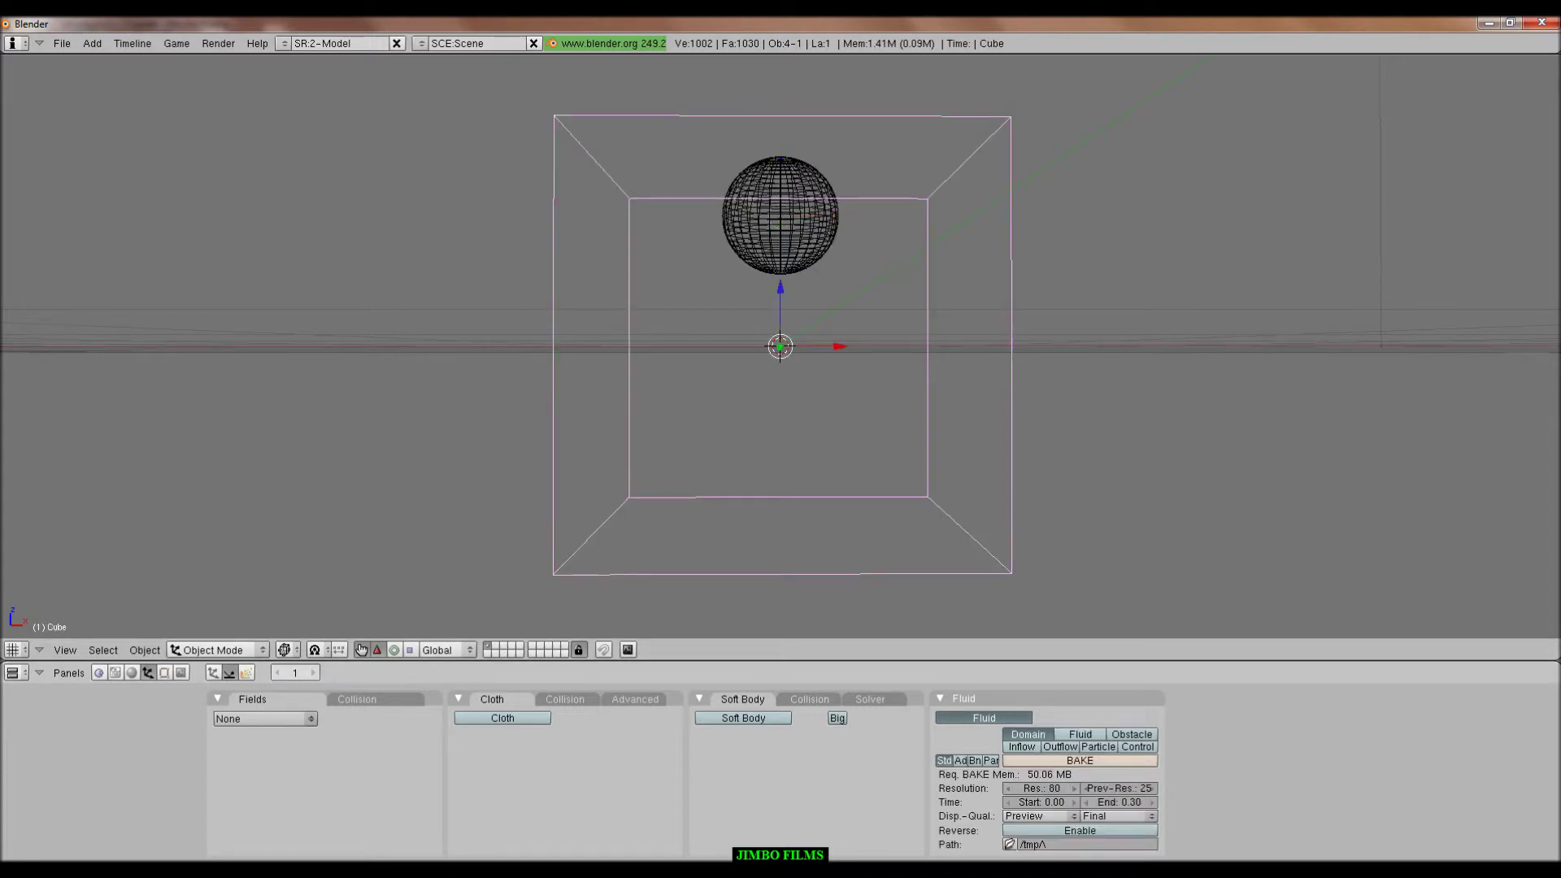
click(1080, 760)
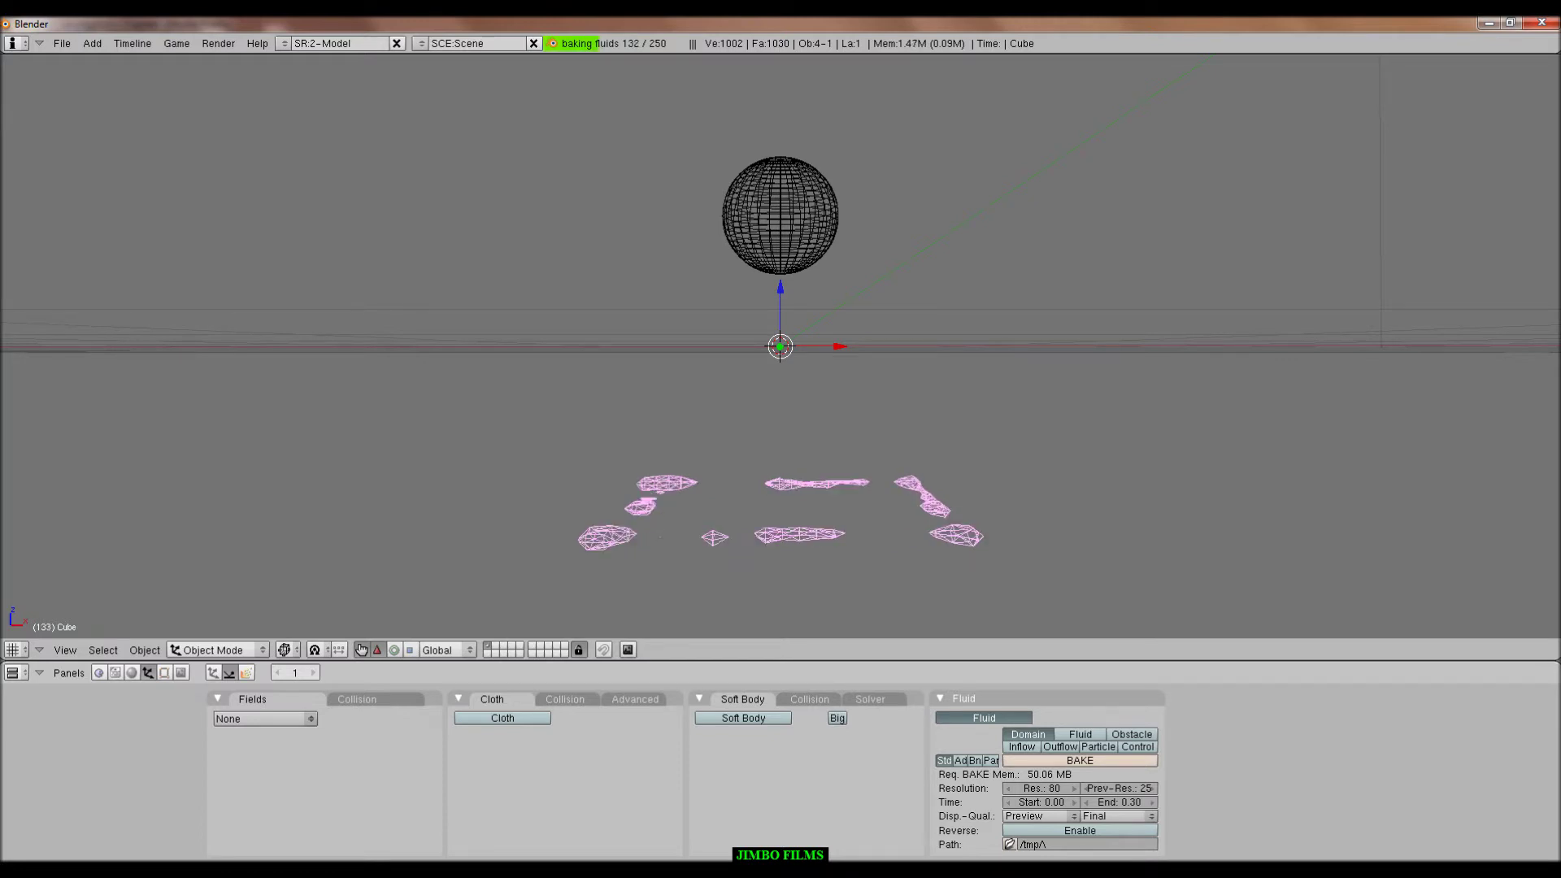
key(Escape)
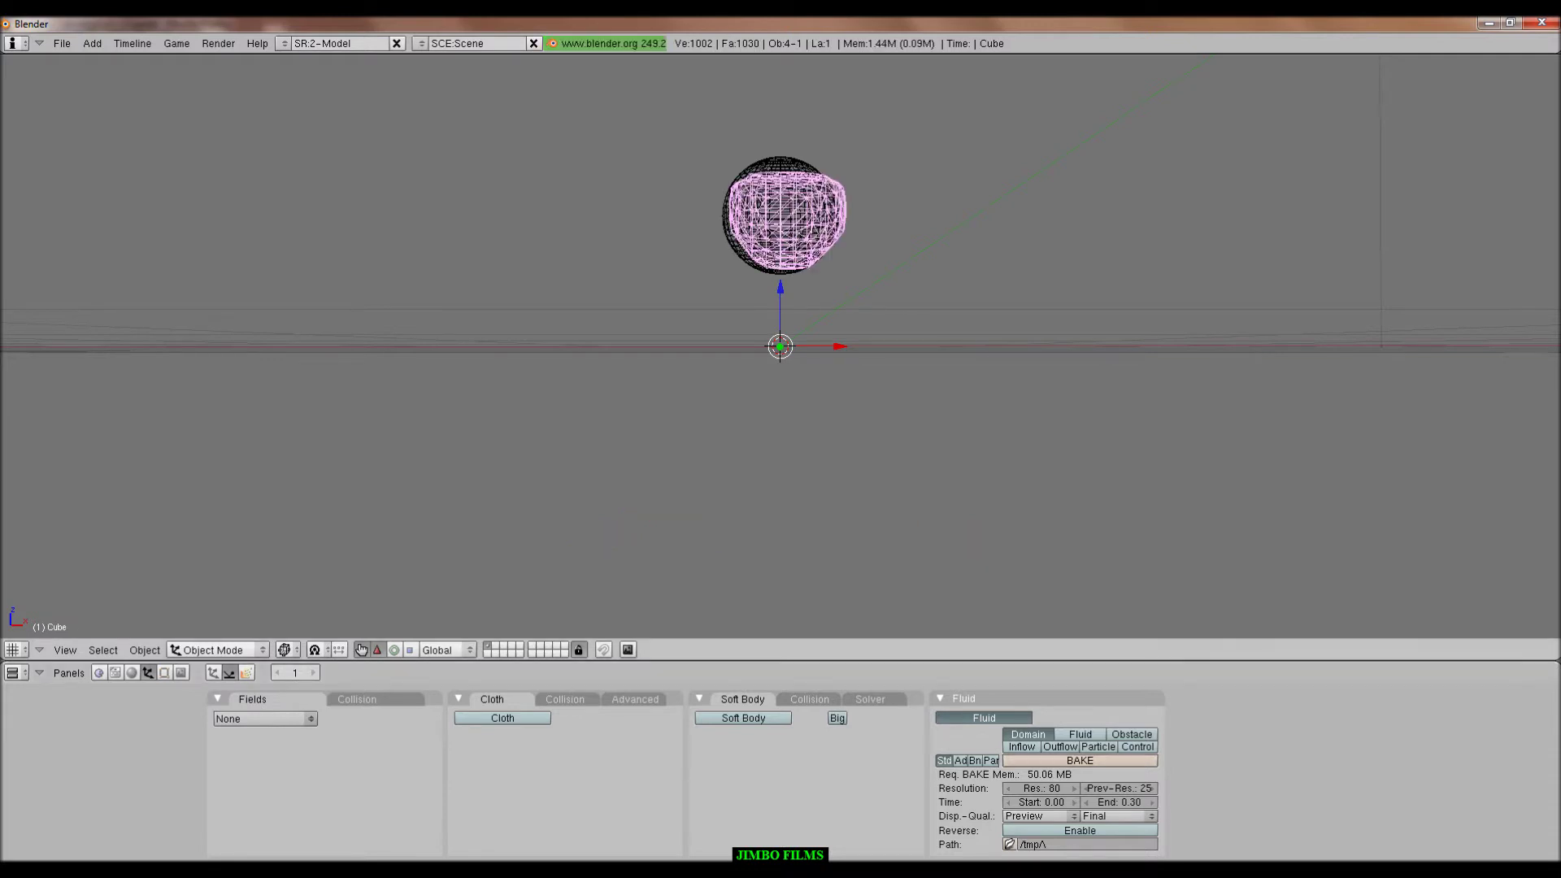
Play the baked fluid animation in wireframe, switch to solid shading and play it again
key(alt+a)
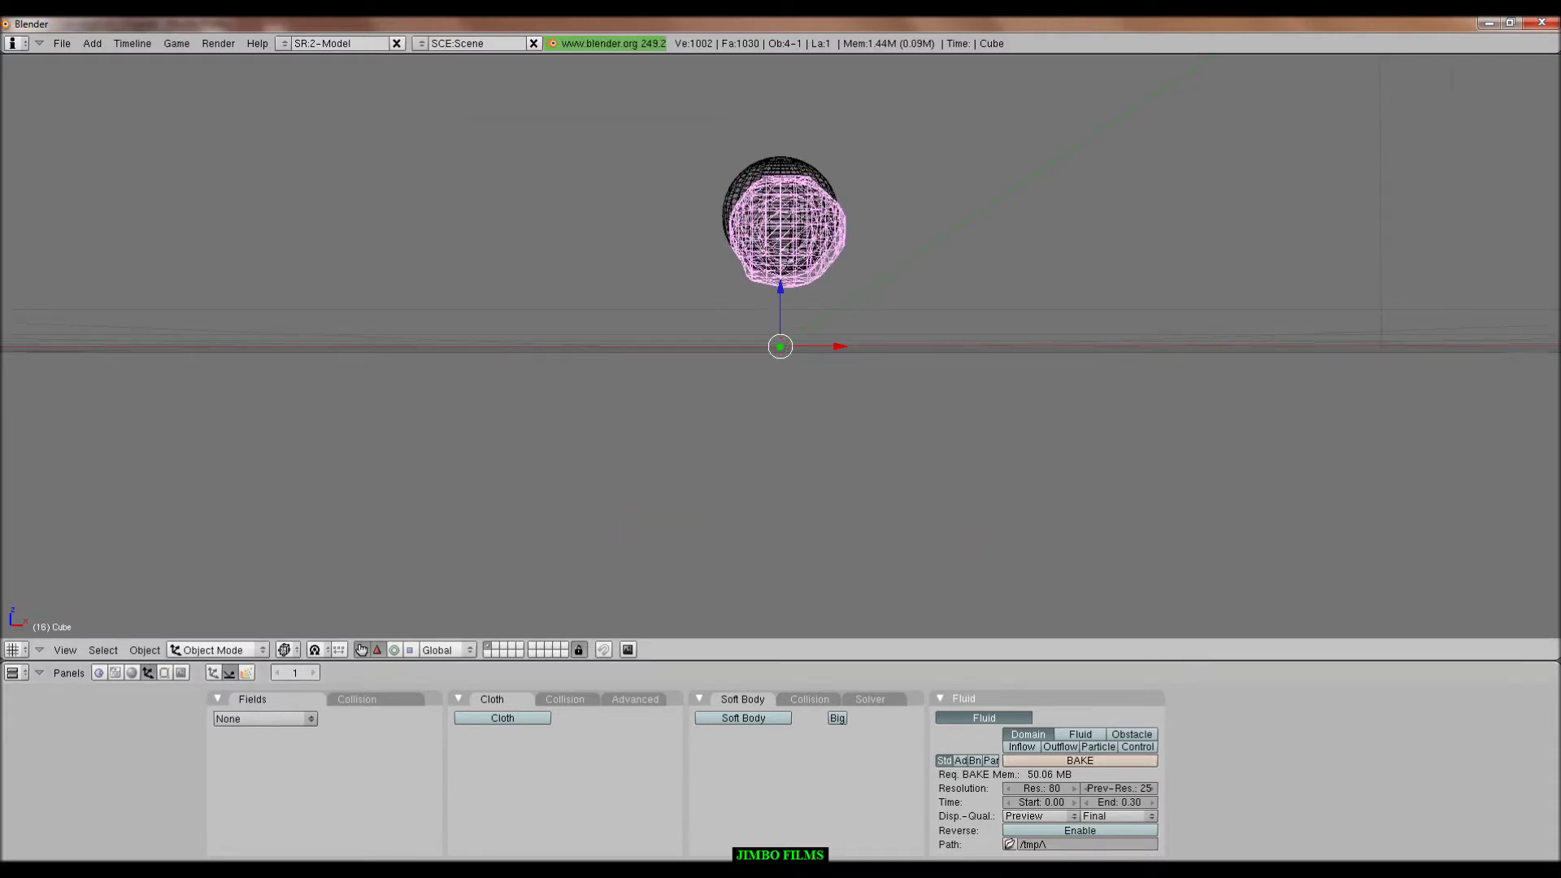
key(Escape)
key(z)
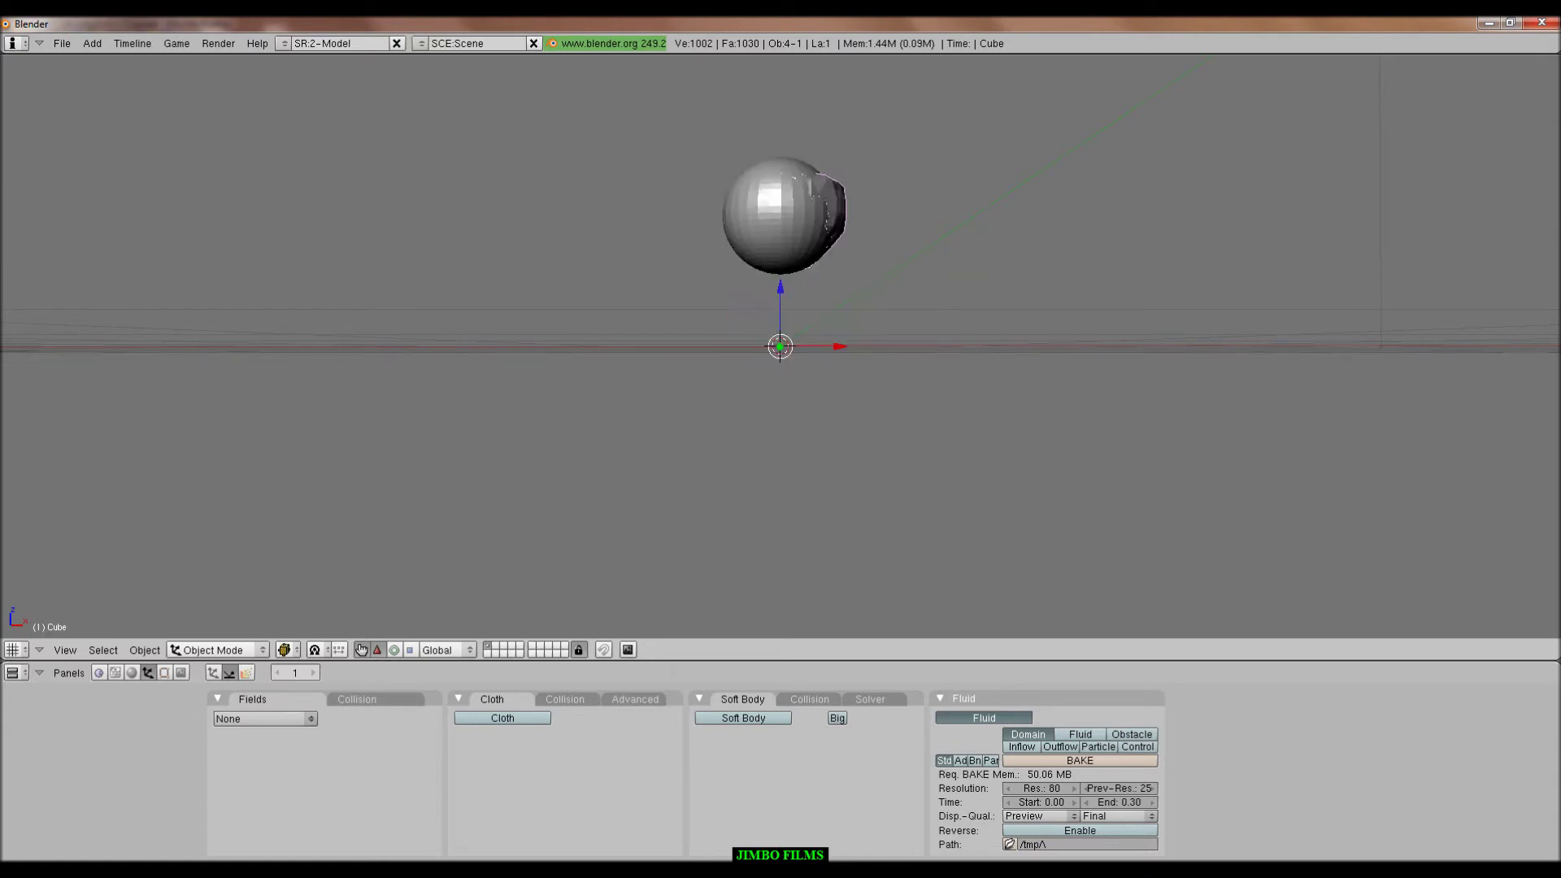
key(alt+a)
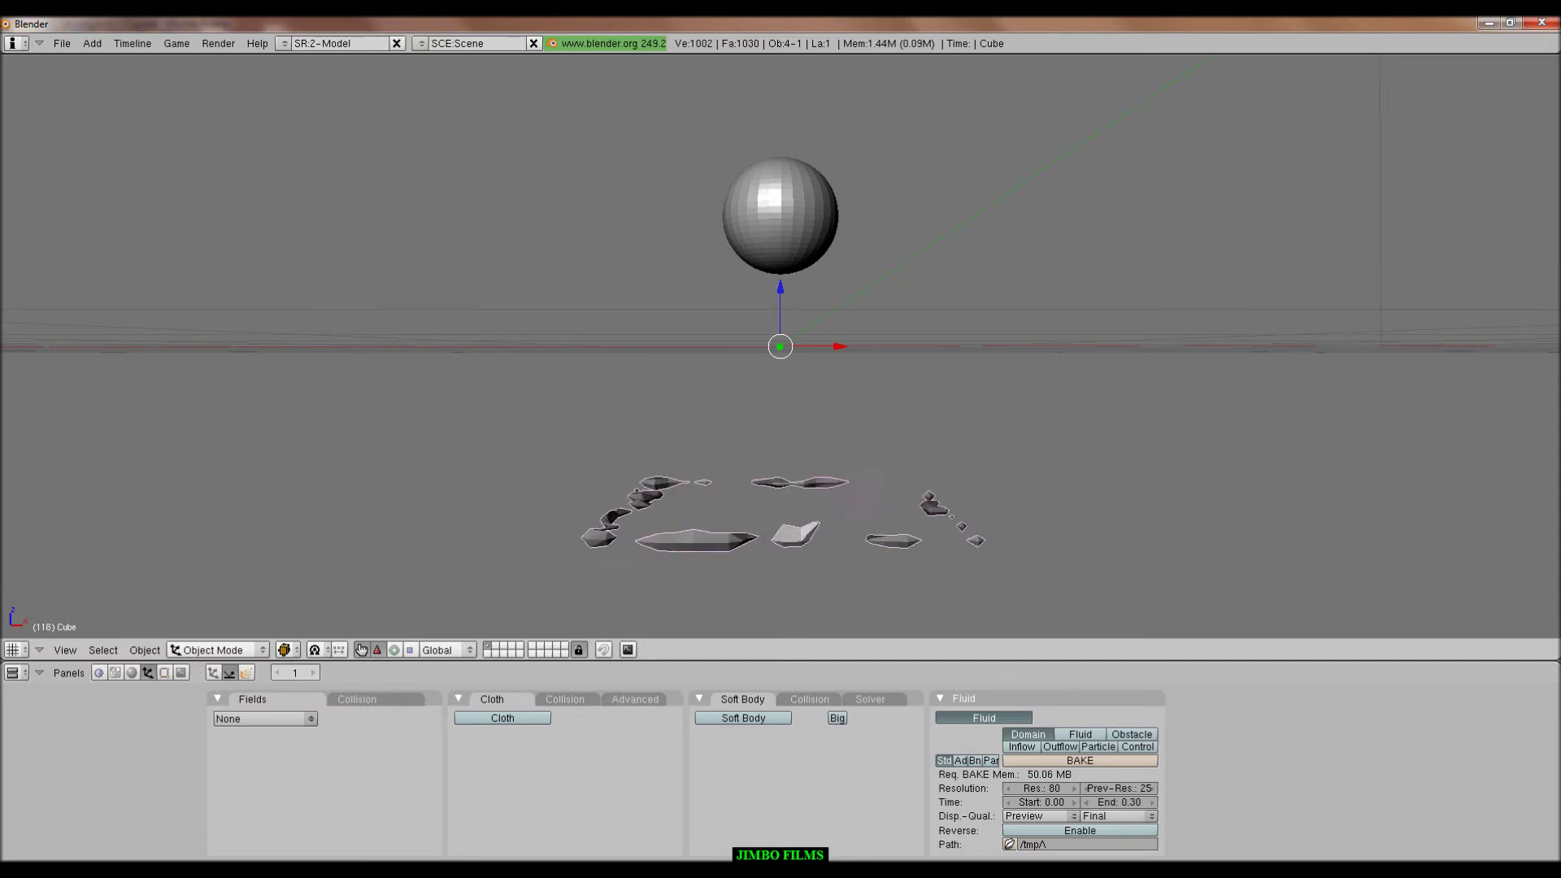
key(Escape)
Delete the original sphere and select the baked fluid mesh
right_click(780, 216)
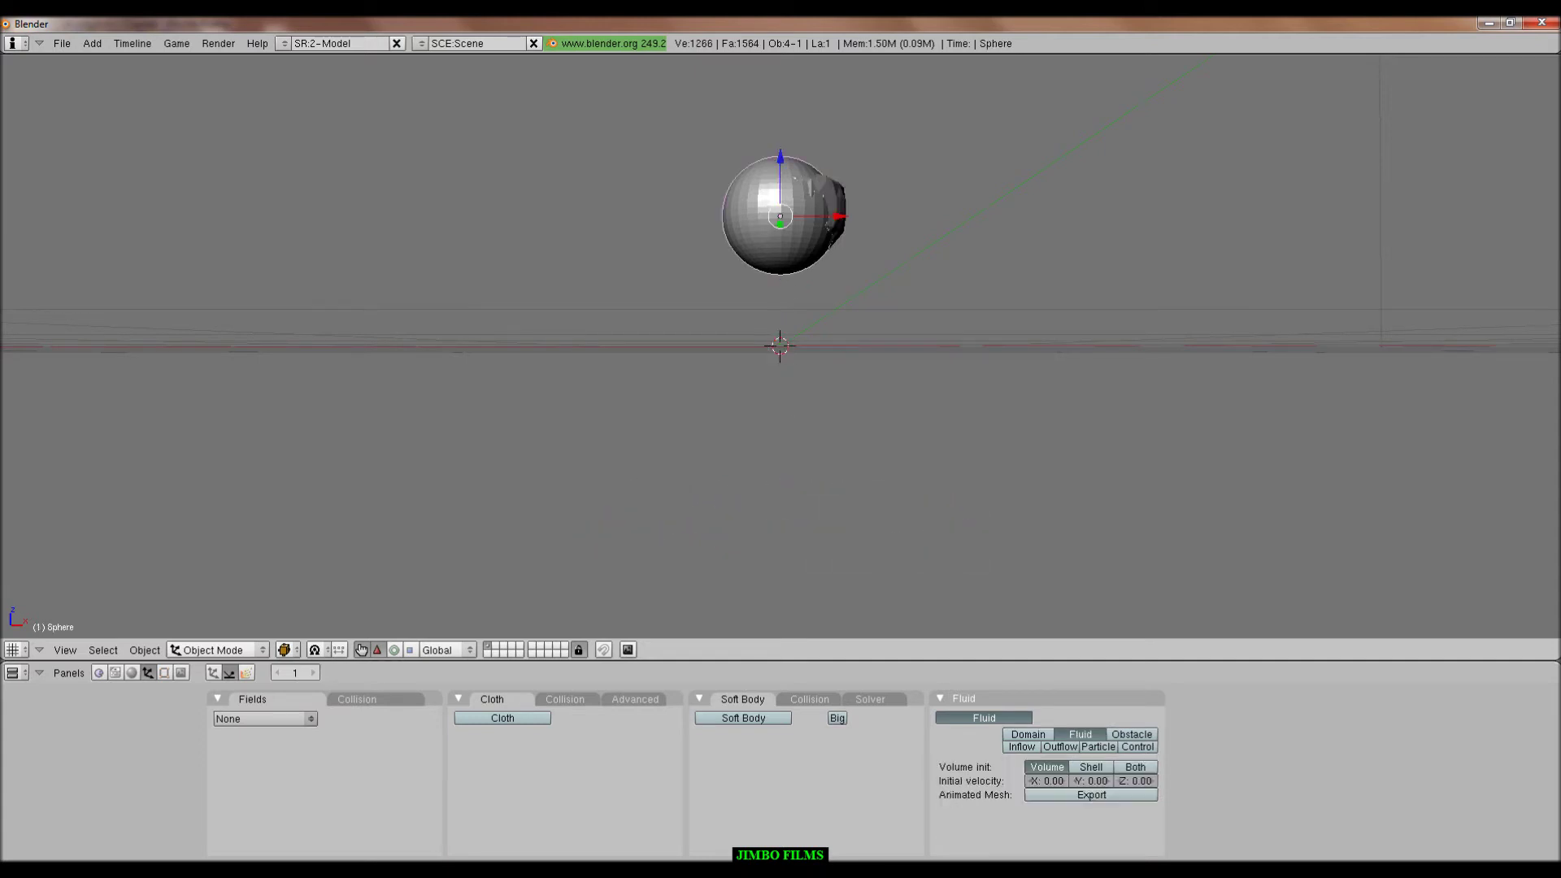
key(x)
key(Return)
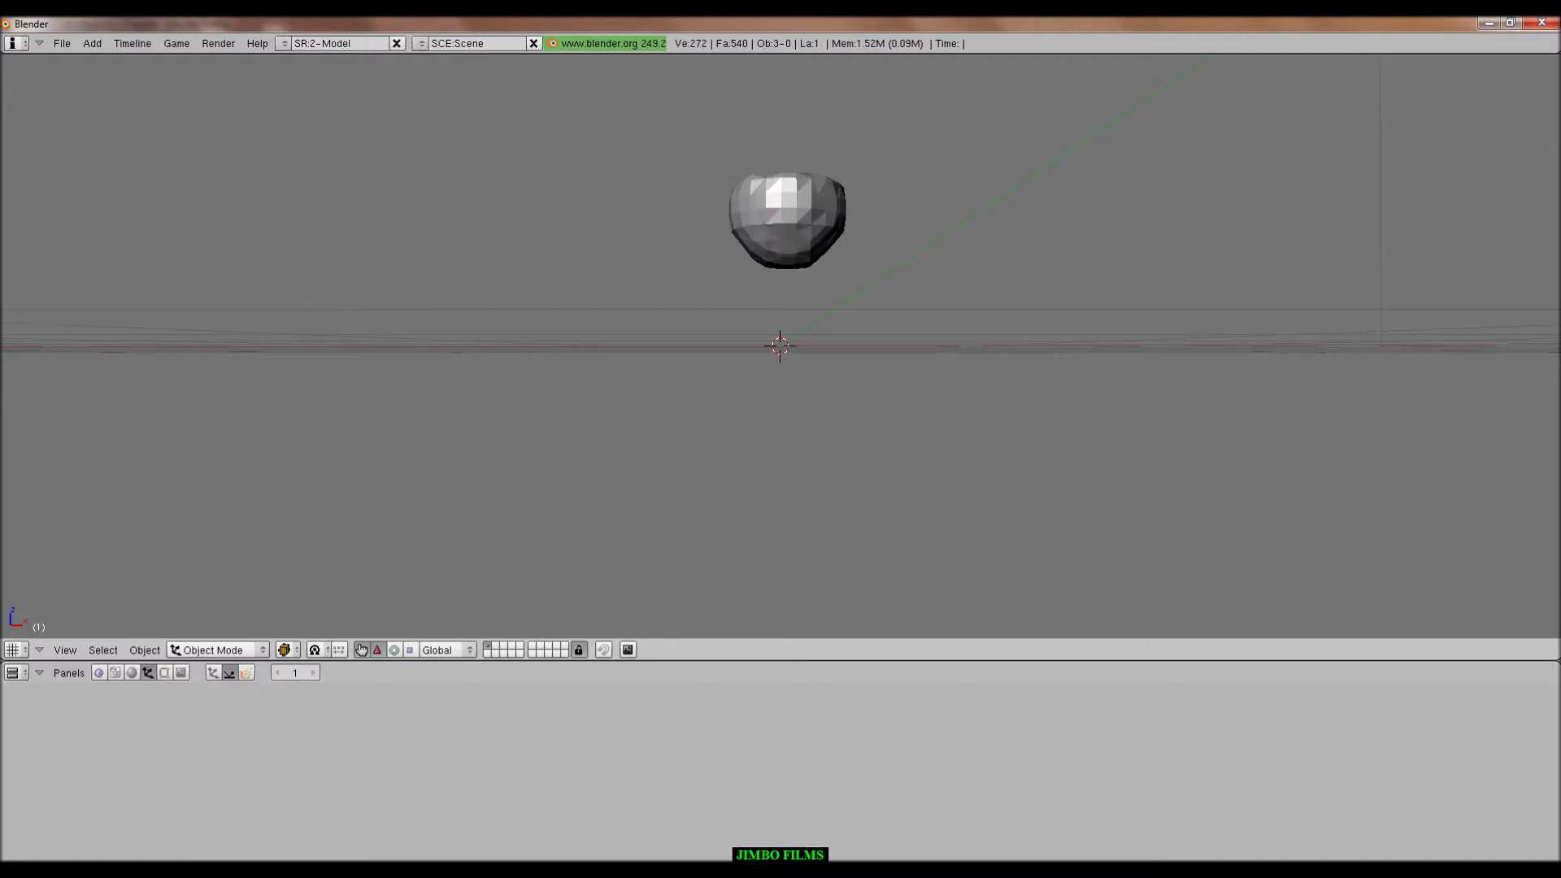
right_click(786, 218)
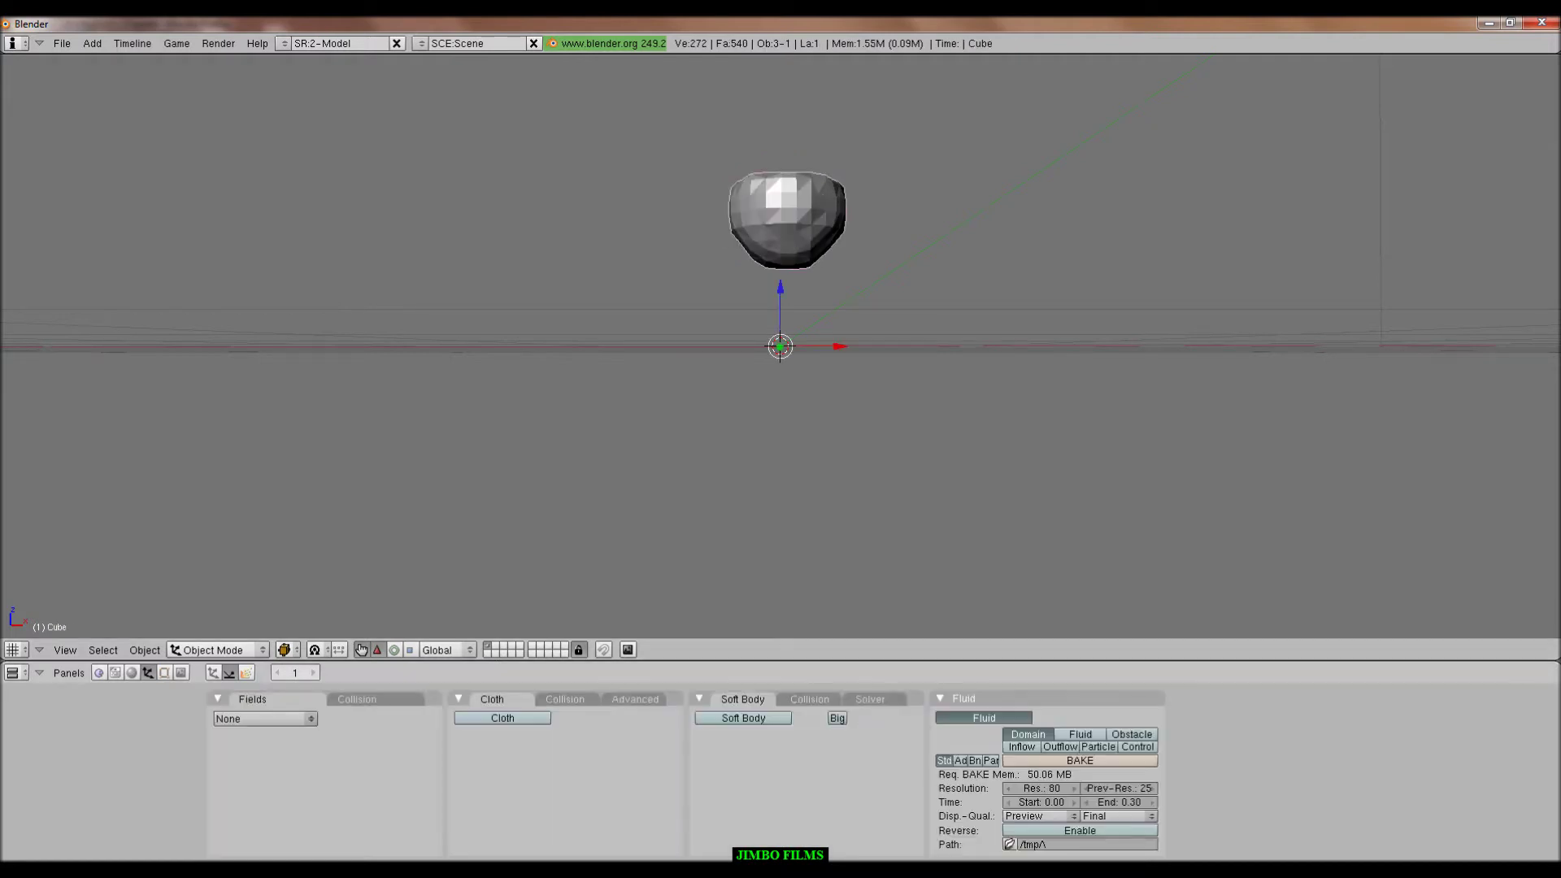
Smooth the fluid mesh with smooth shading and a Subsurf modifier at level 1, and preview the animation
click(165, 672)
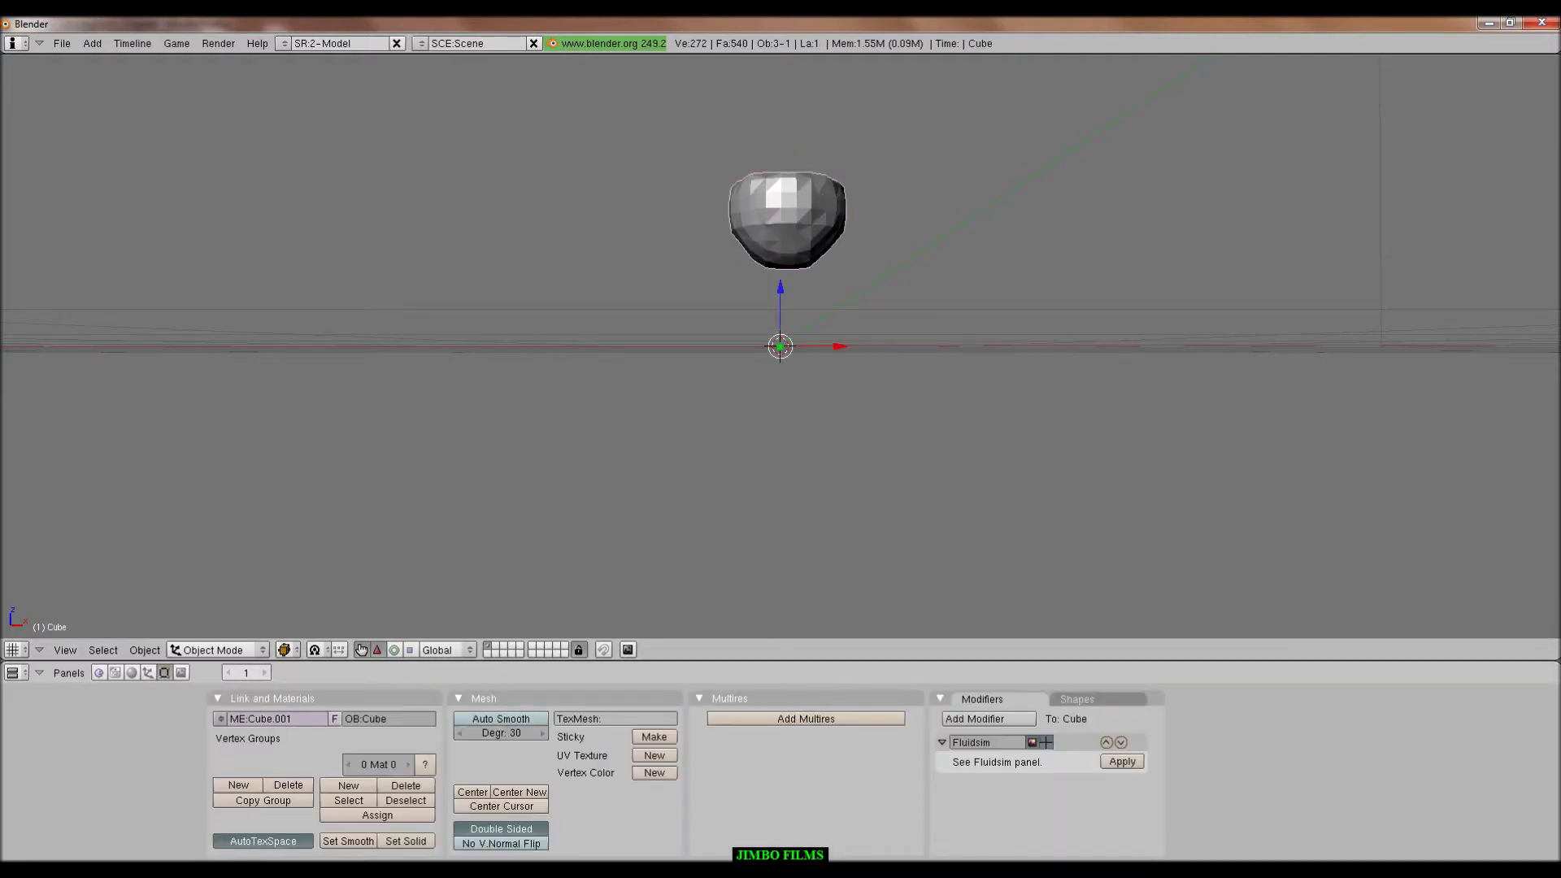
click(988, 719)
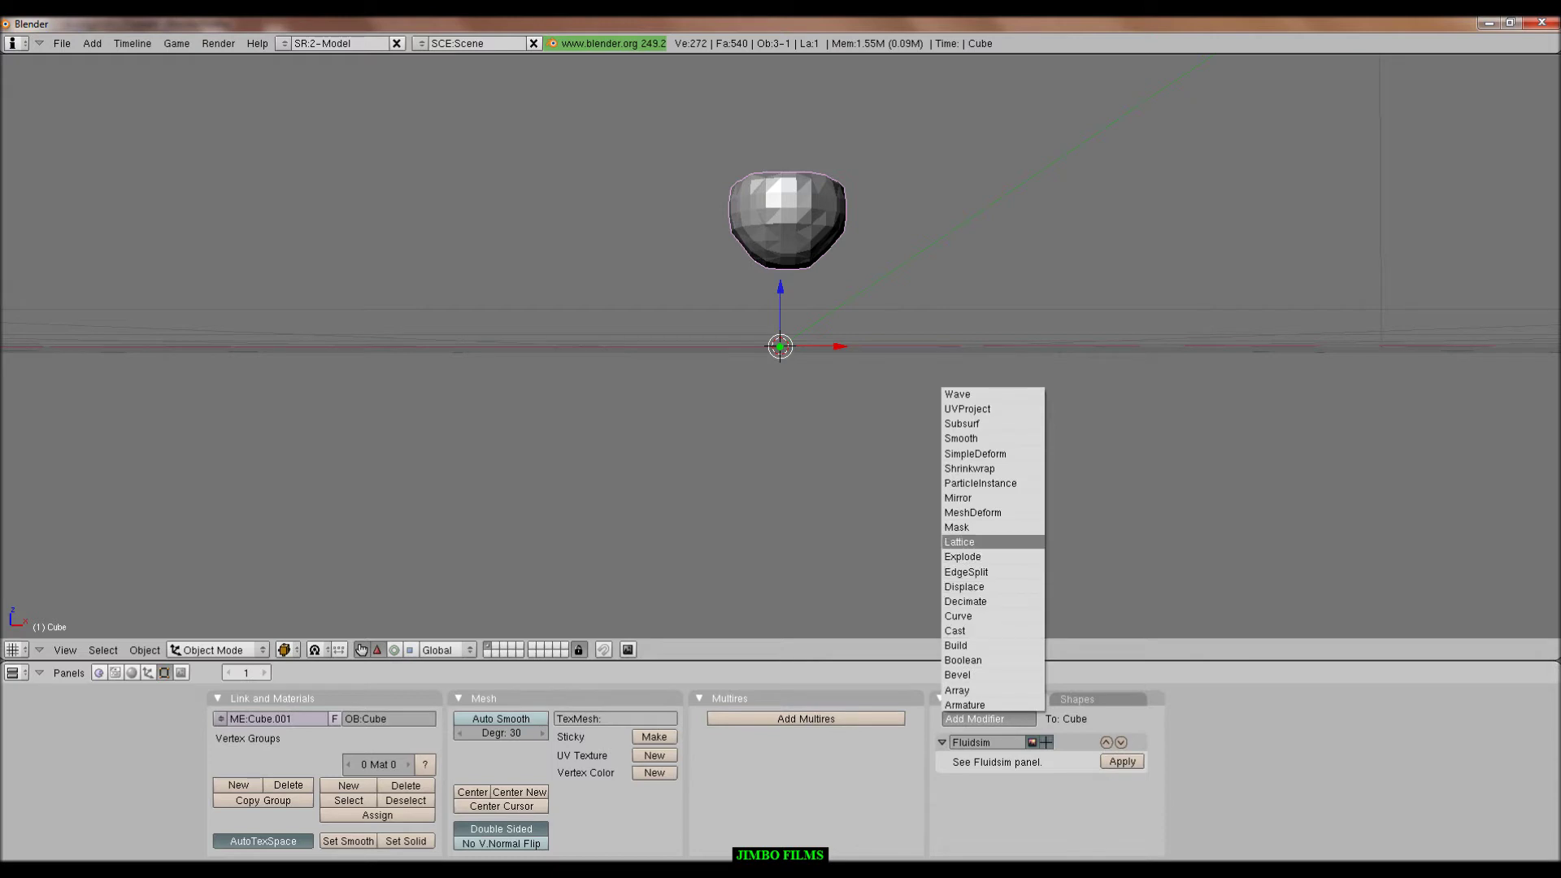
click(961, 423)
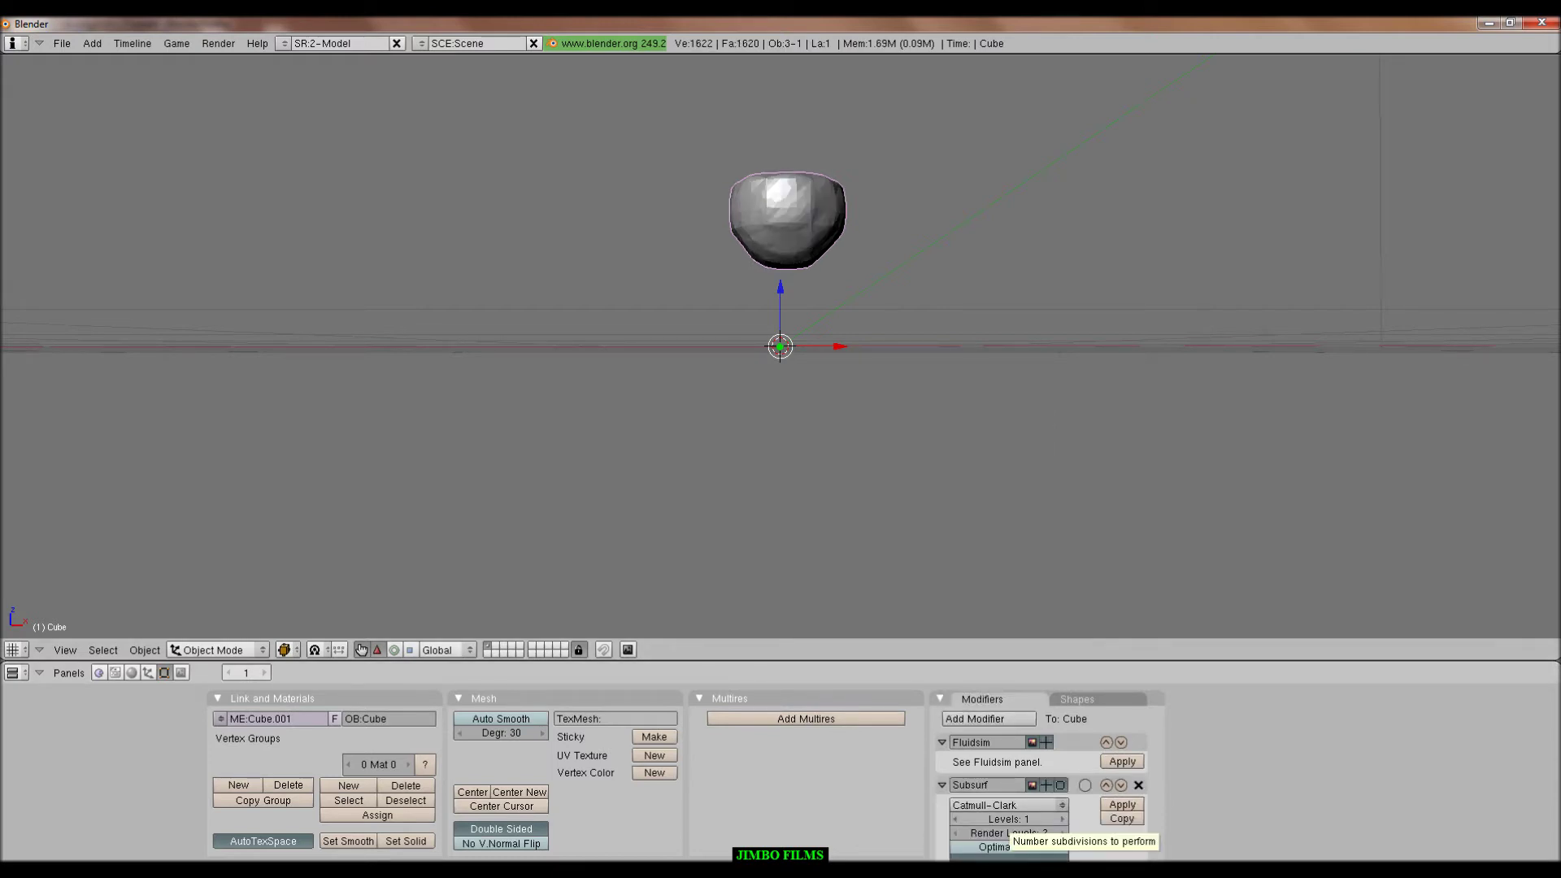
click(1062, 819)
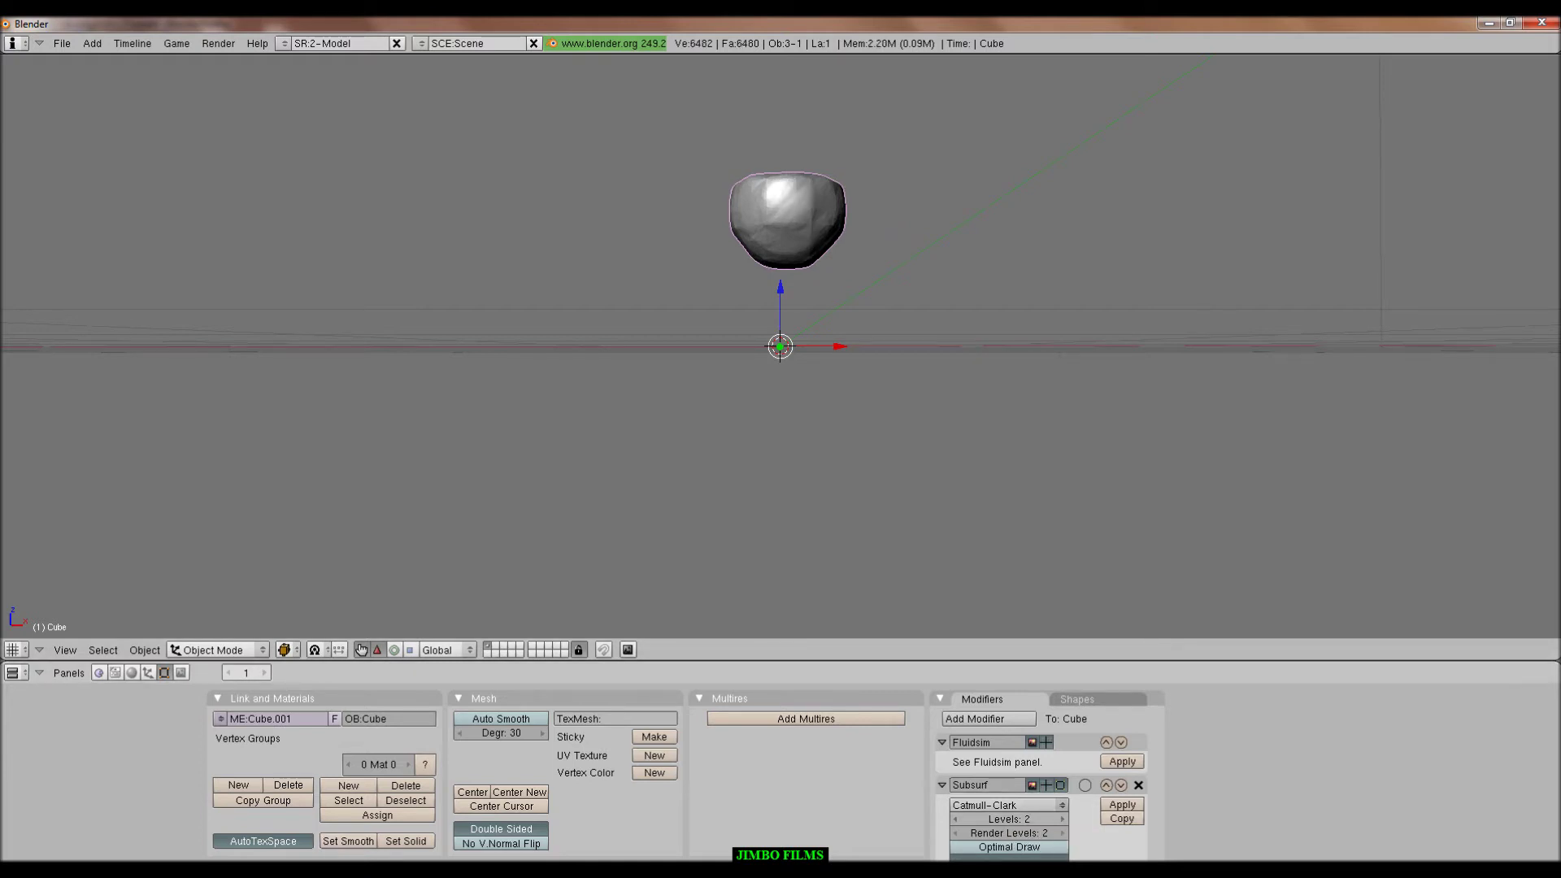
click(955, 819)
key(alt+a)
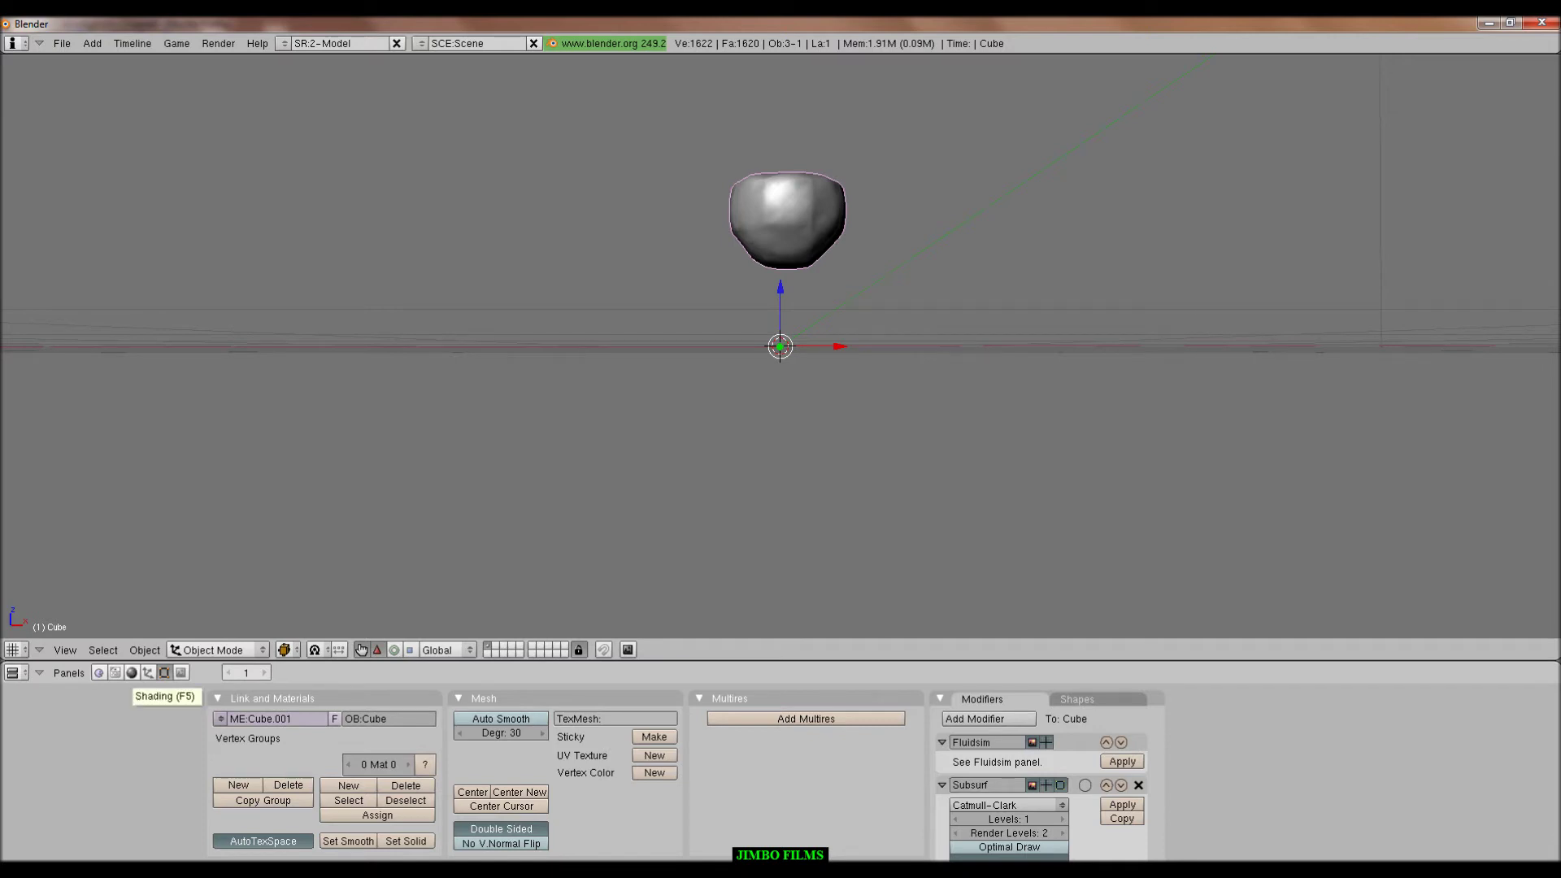
Add a new material to the fluid mesh with a blue colour of about R 0.000, G 0.534, B 0.836 and preview the animation
click(131, 673)
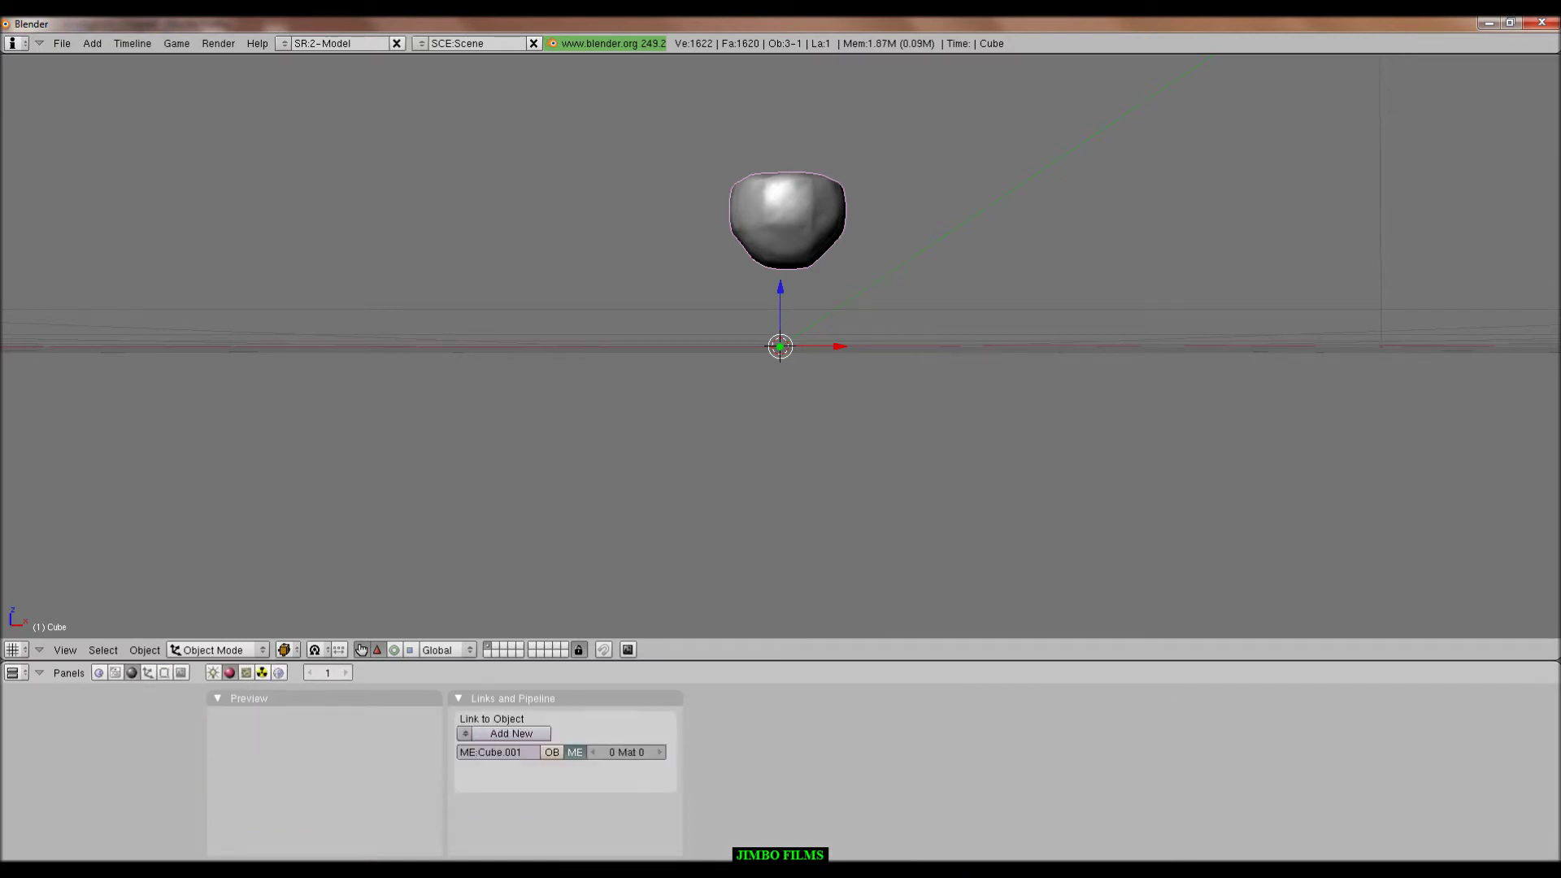
click(511, 734)
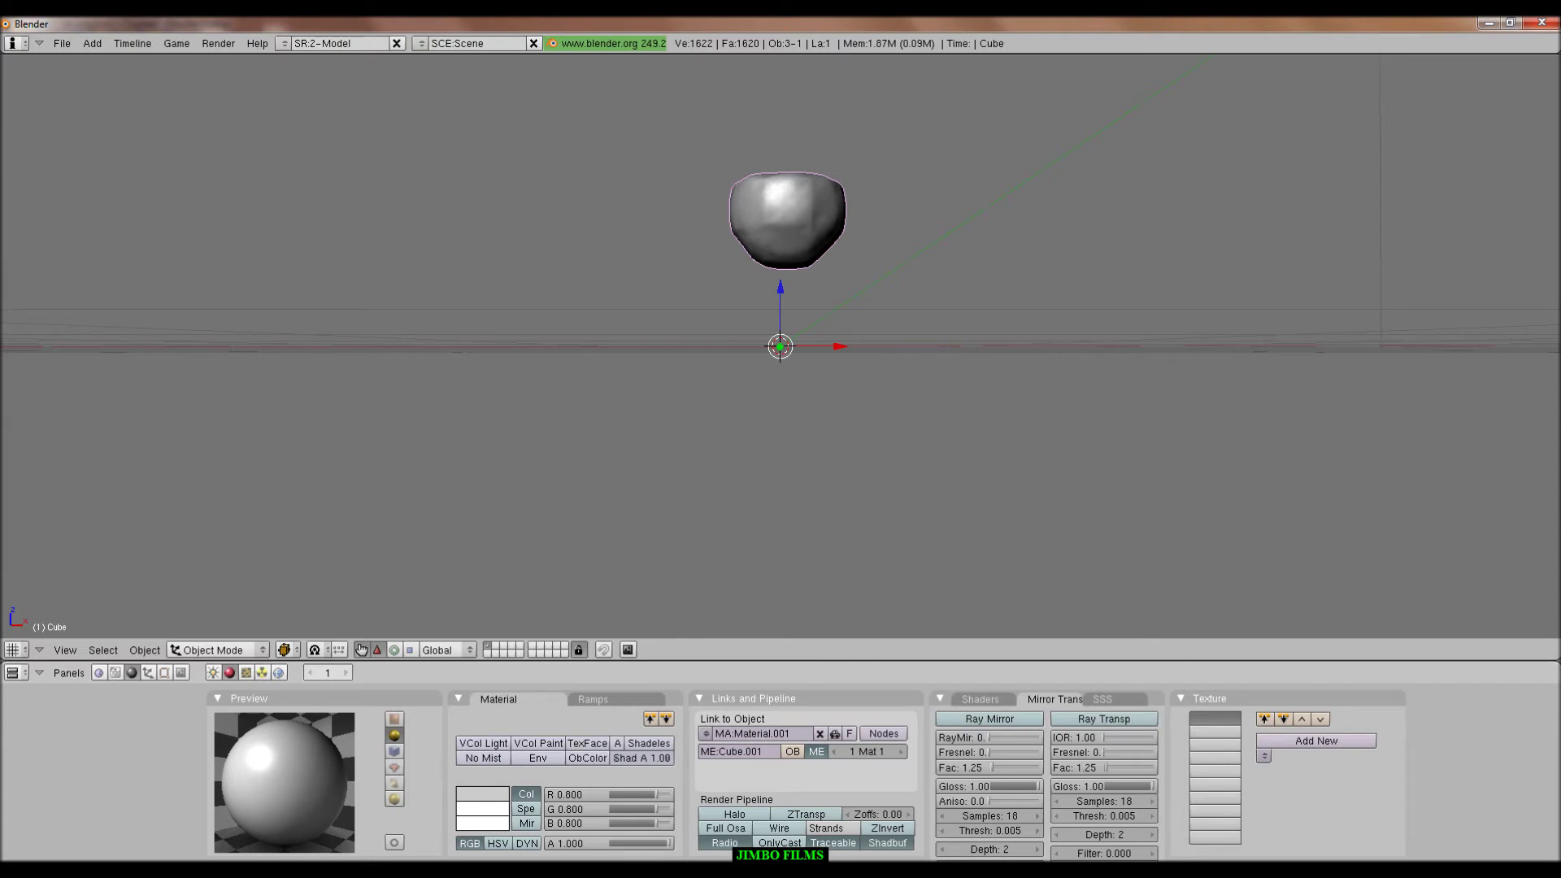
click(483, 795)
drag(562, 762, 530, 777)
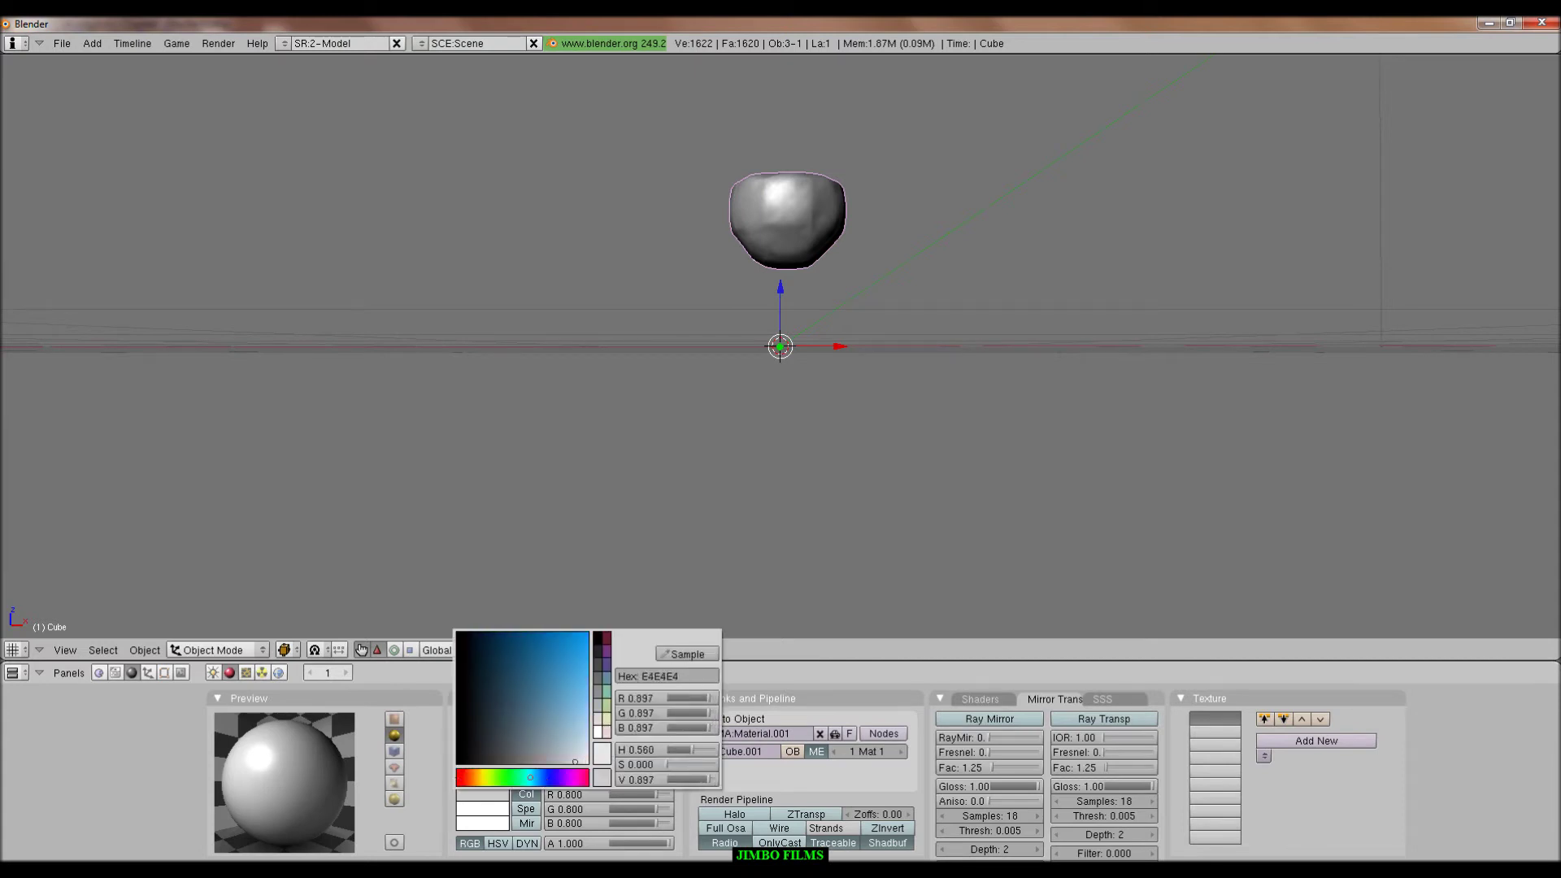
drag(575, 762, 567, 633)
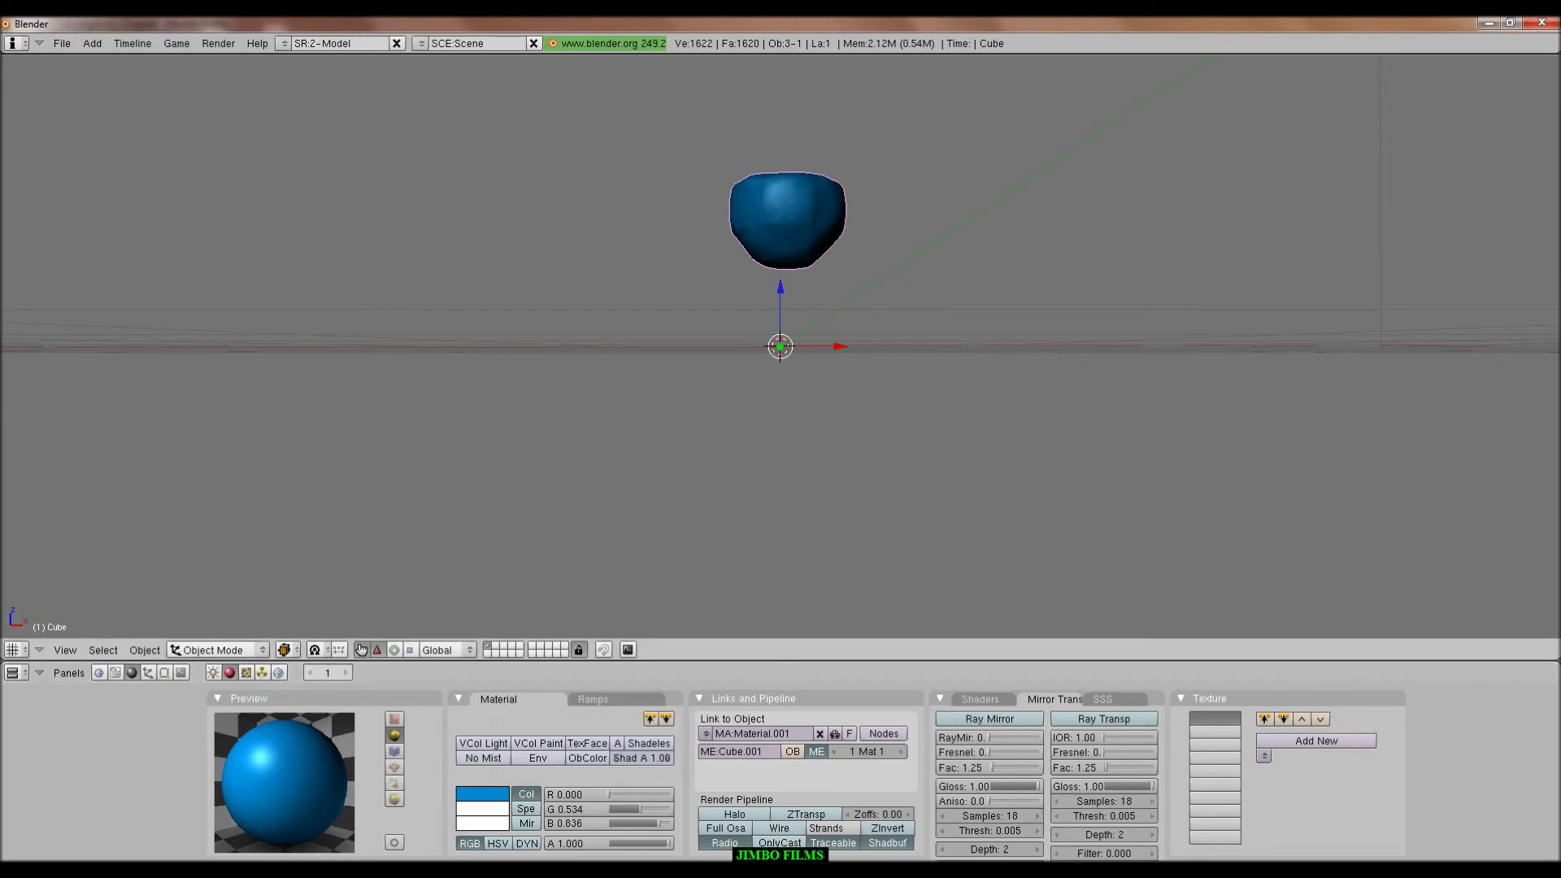
key(alt+a)
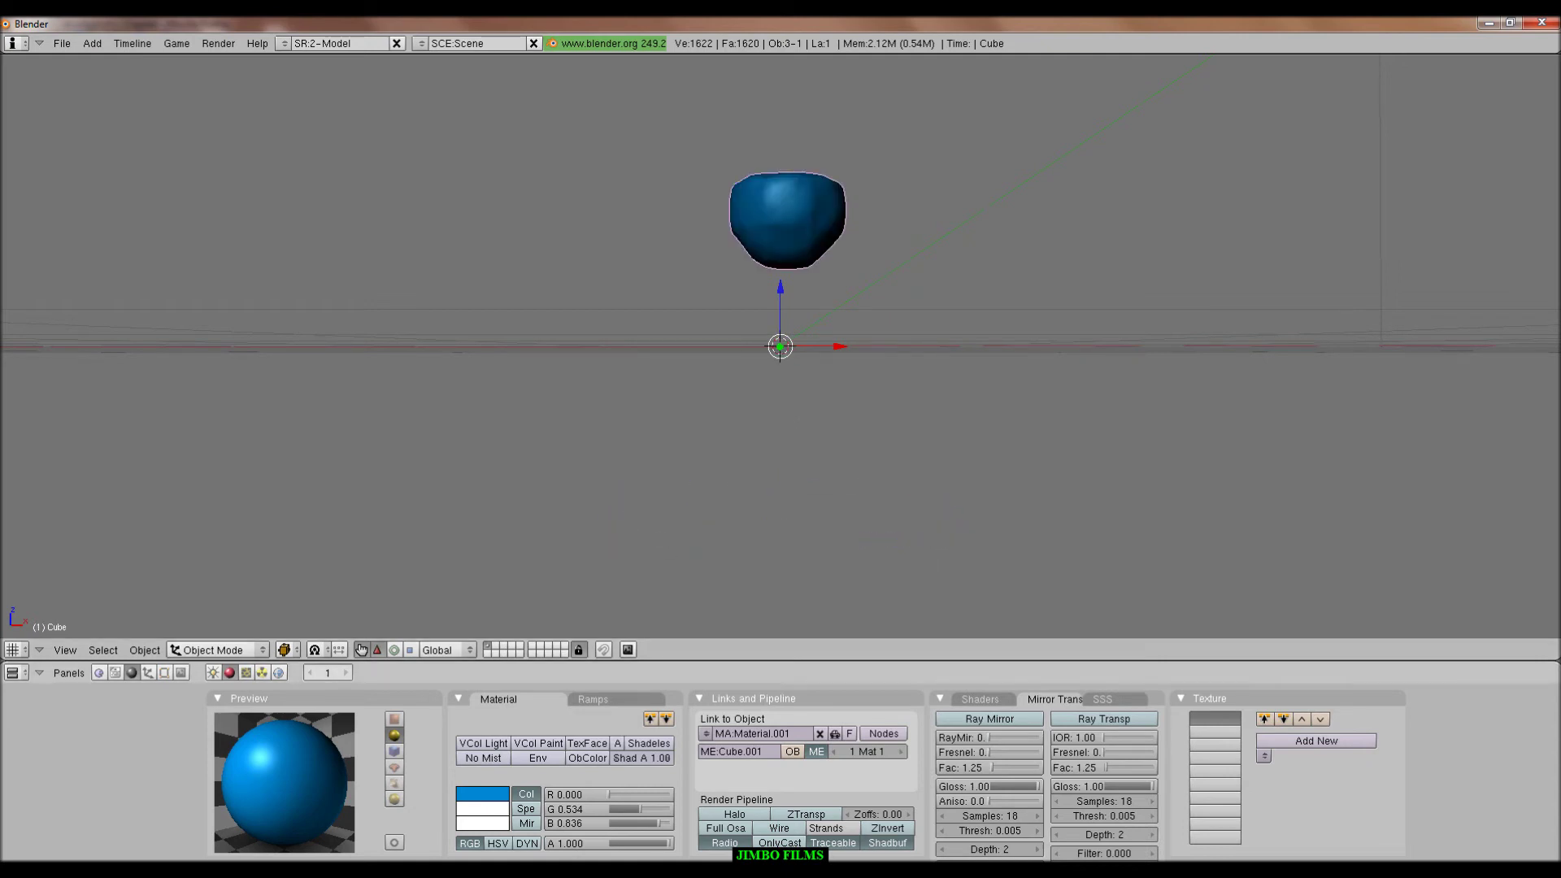
Set the world's horizon colour to black and its zenith colour to a dark grey of 0.137
click(278, 672)
click(509, 741)
click(457, 705)
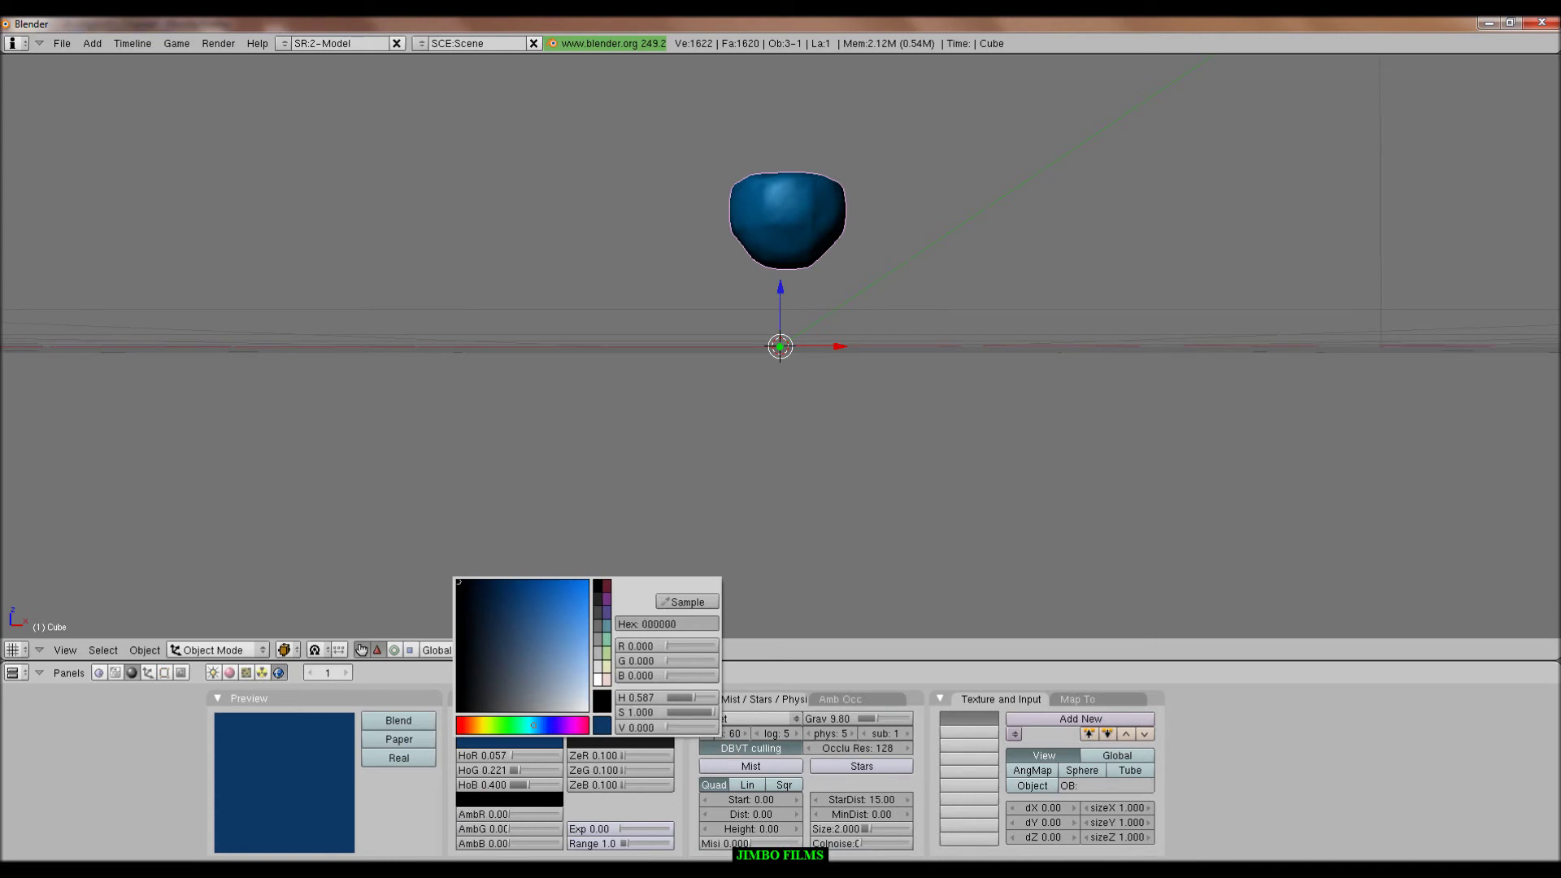
scroll(780, 347, down, 4)
click(620, 741)
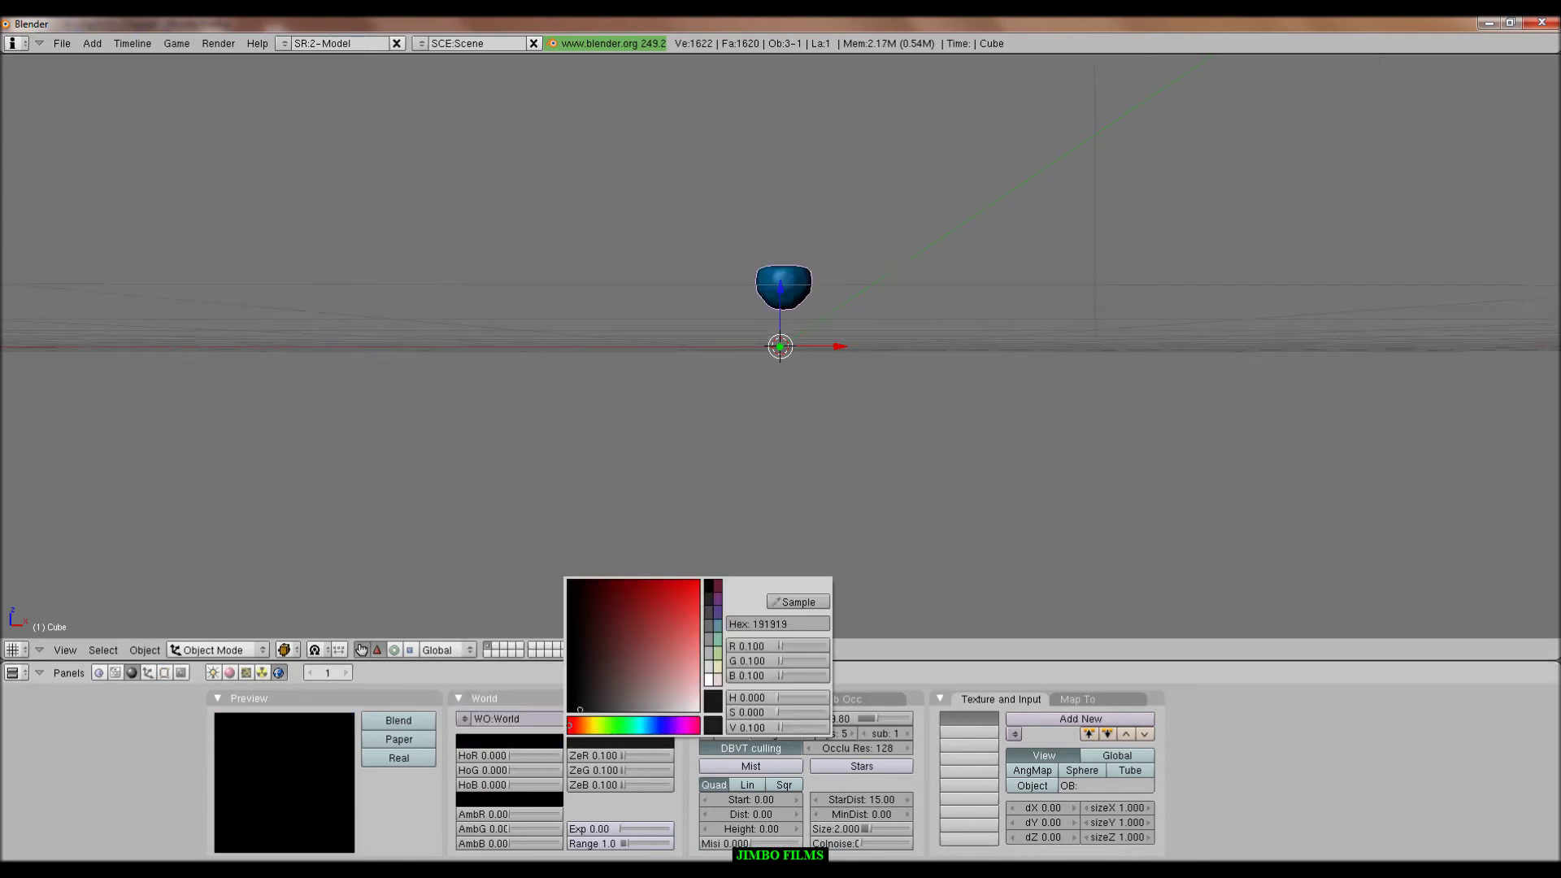
drag(568, 710, 585, 710)
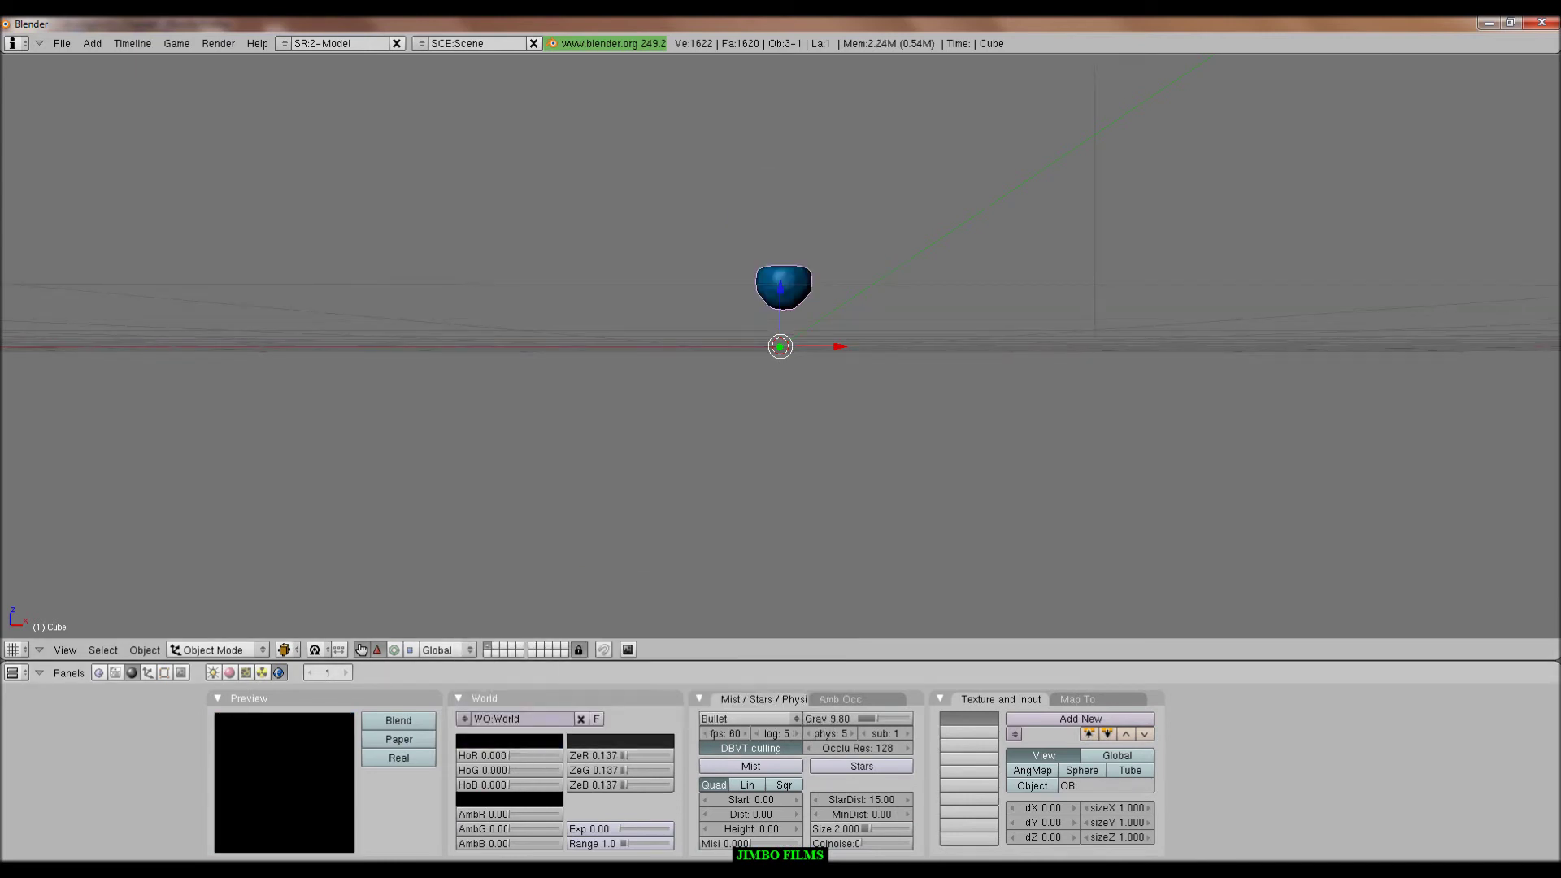
Set the world's ambient colour to the same dark grey as the zenith colour
click(620, 741)
click(509, 799)
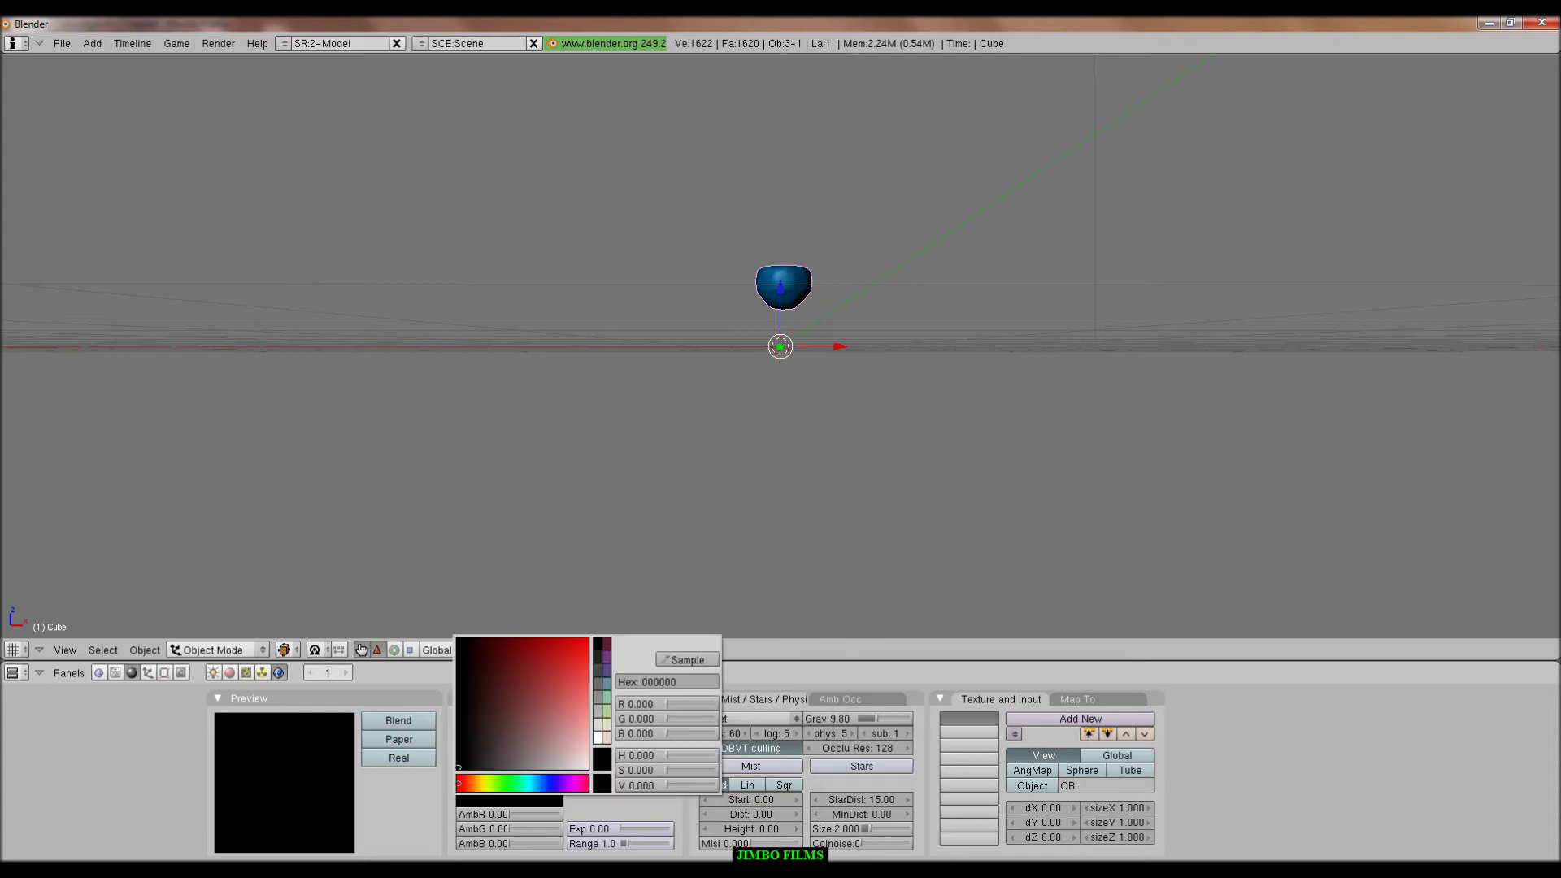
click(597, 698)
click(597, 657)
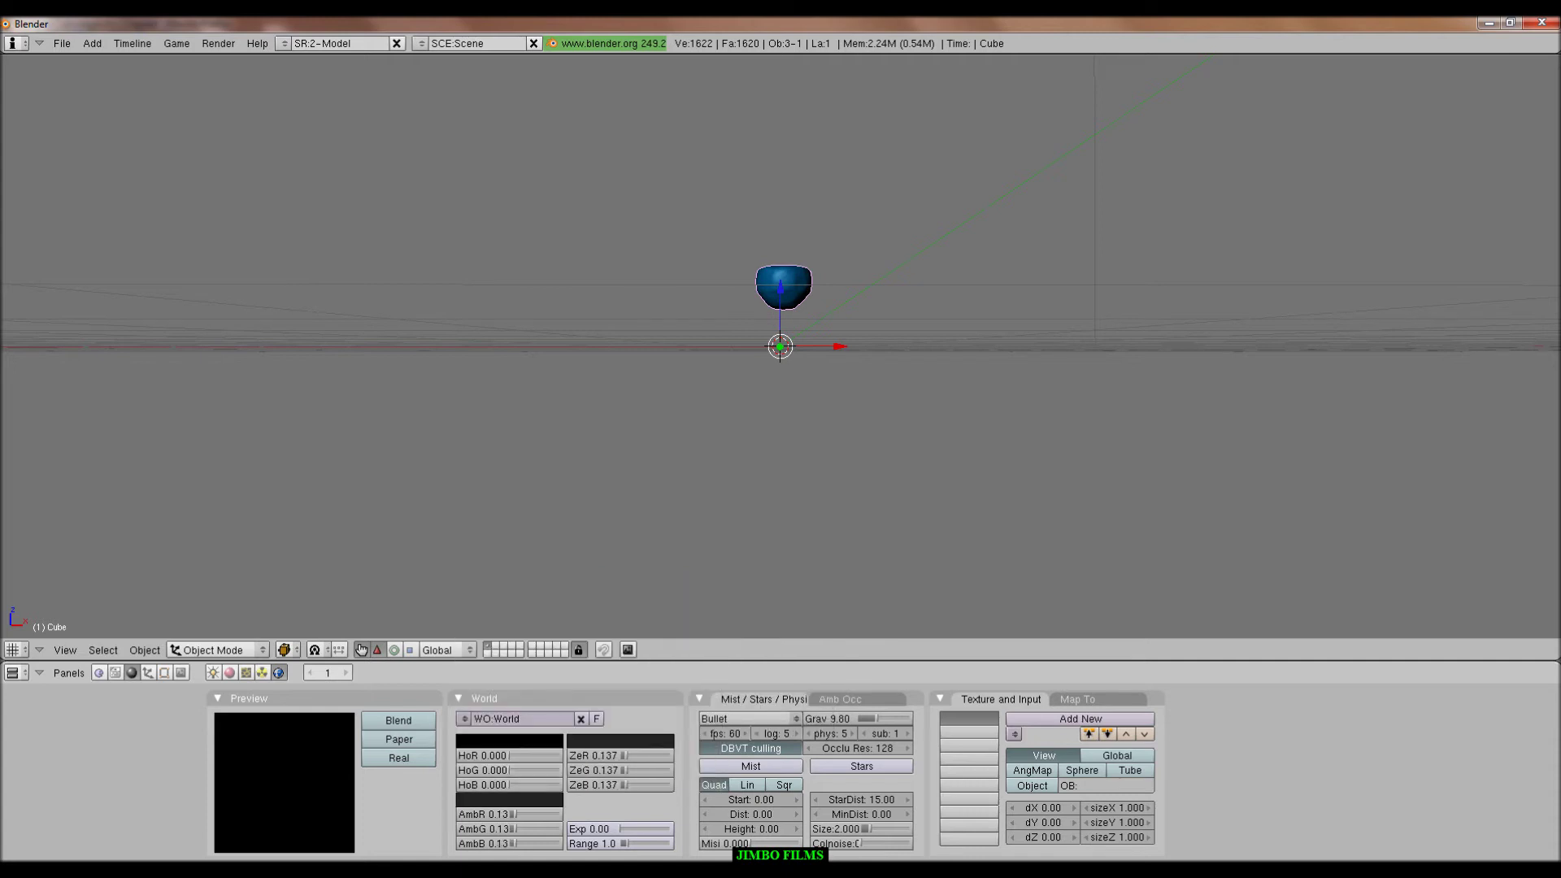
Enable the Blend and Real sky options for the world and try out the Paper option
click(398, 739)
click(398, 757)
click(398, 720)
click(397, 739)
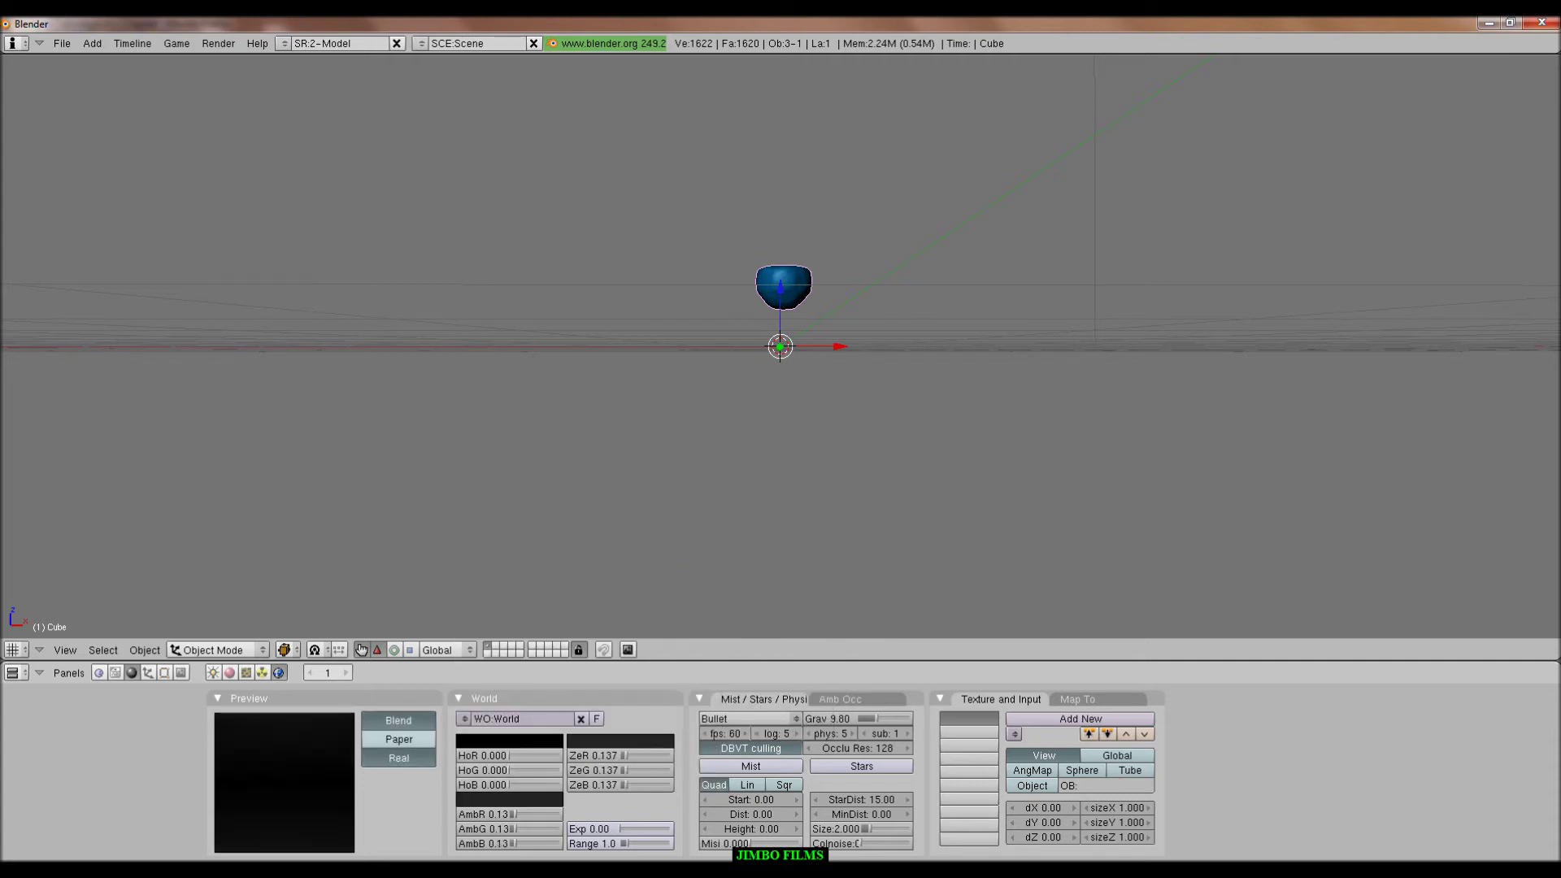
click(398, 740)
click(398, 739)
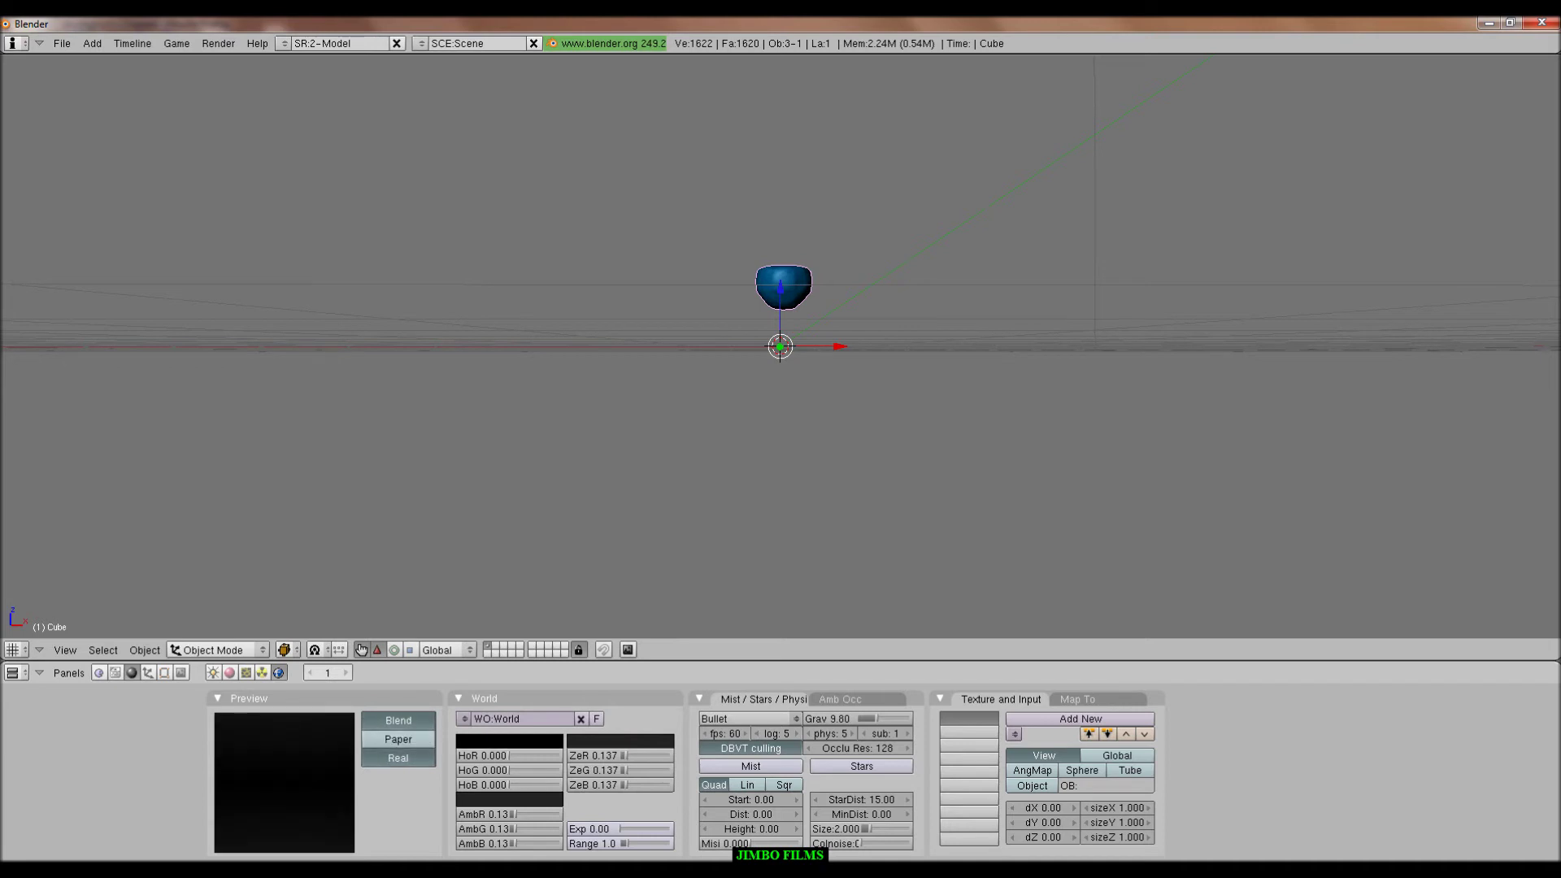
click(398, 739)
Lighten the world's ambient colour to a grey of about R 0.30, G 0.29, B 0.29
click(620, 741)
drag(474, 768, 477, 768)
click(509, 800)
click(497, 764)
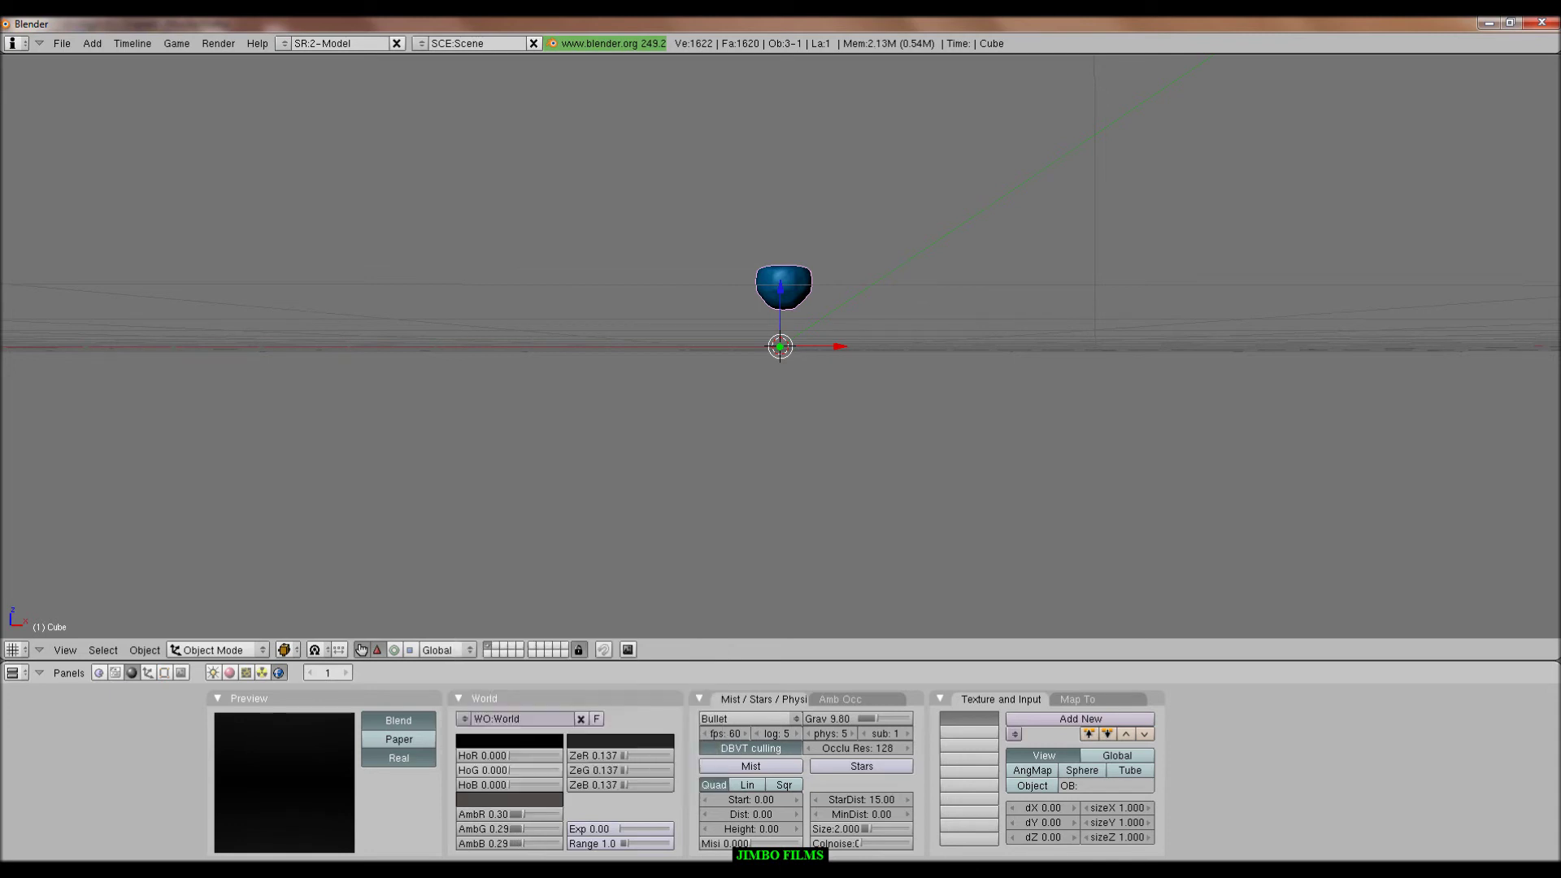
Lighten the world's zenith colour to a grey of 0.309 and turn on stars
click(620, 741)
drag(585, 709, 598, 709)
click(620, 741)
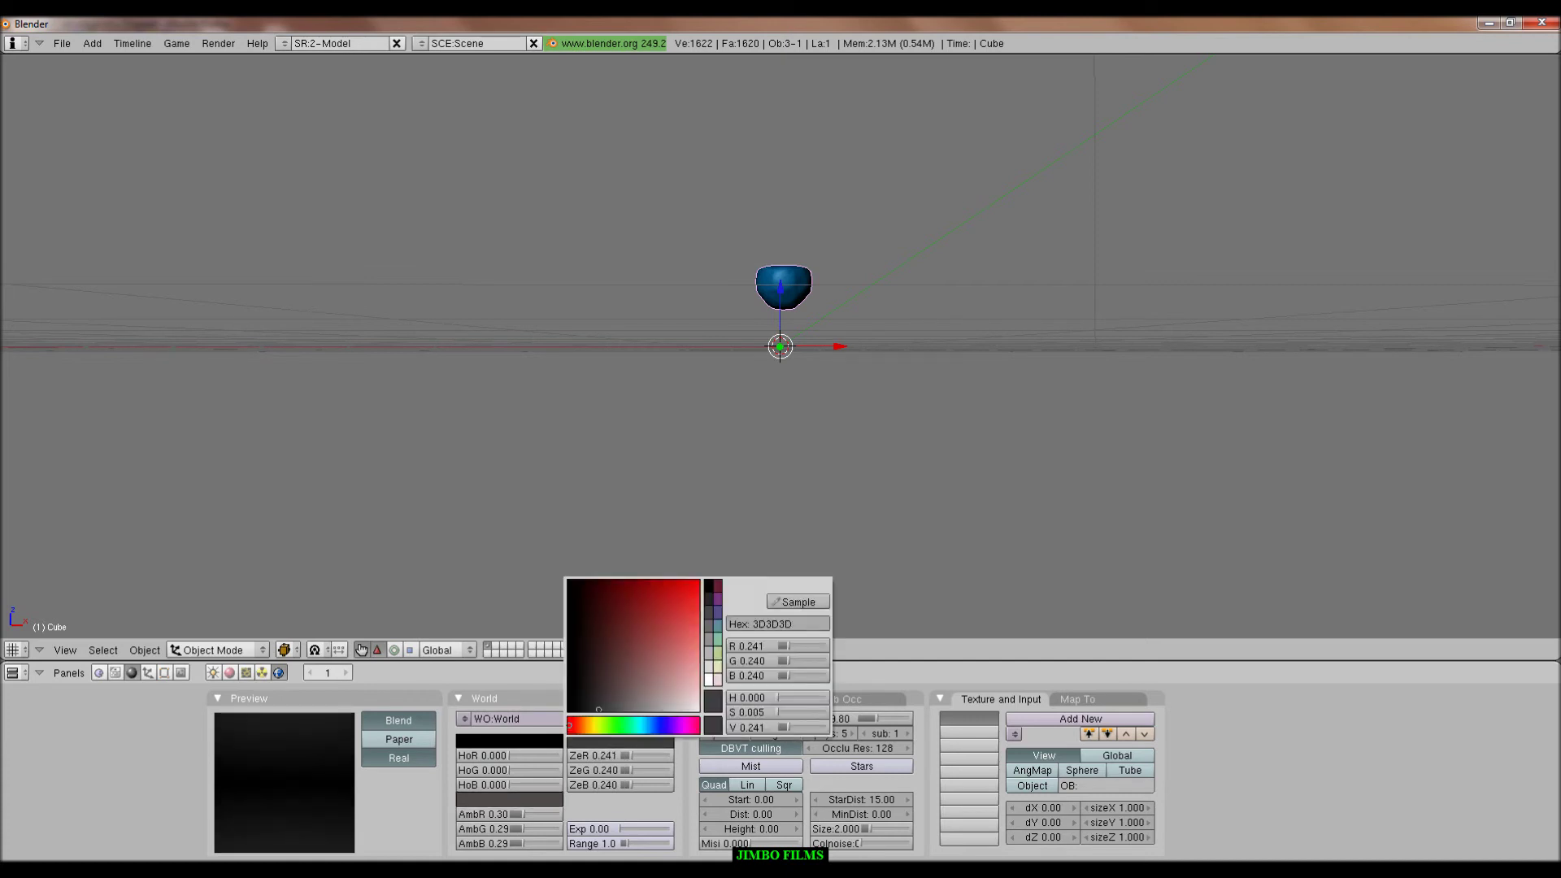
drag(598, 710, 609, 705)
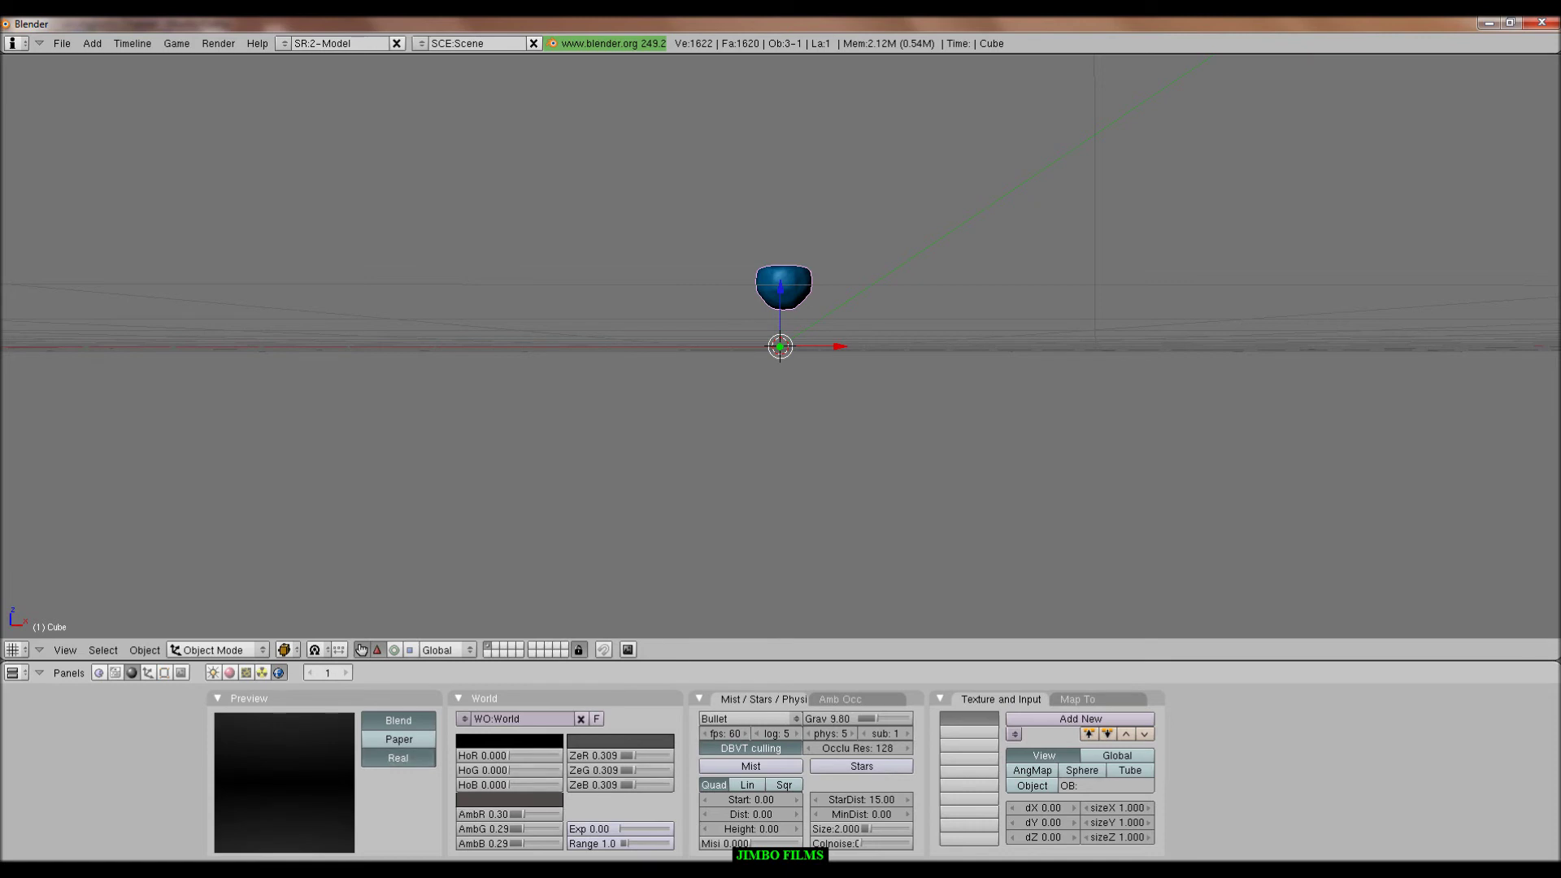
click(861, 766)
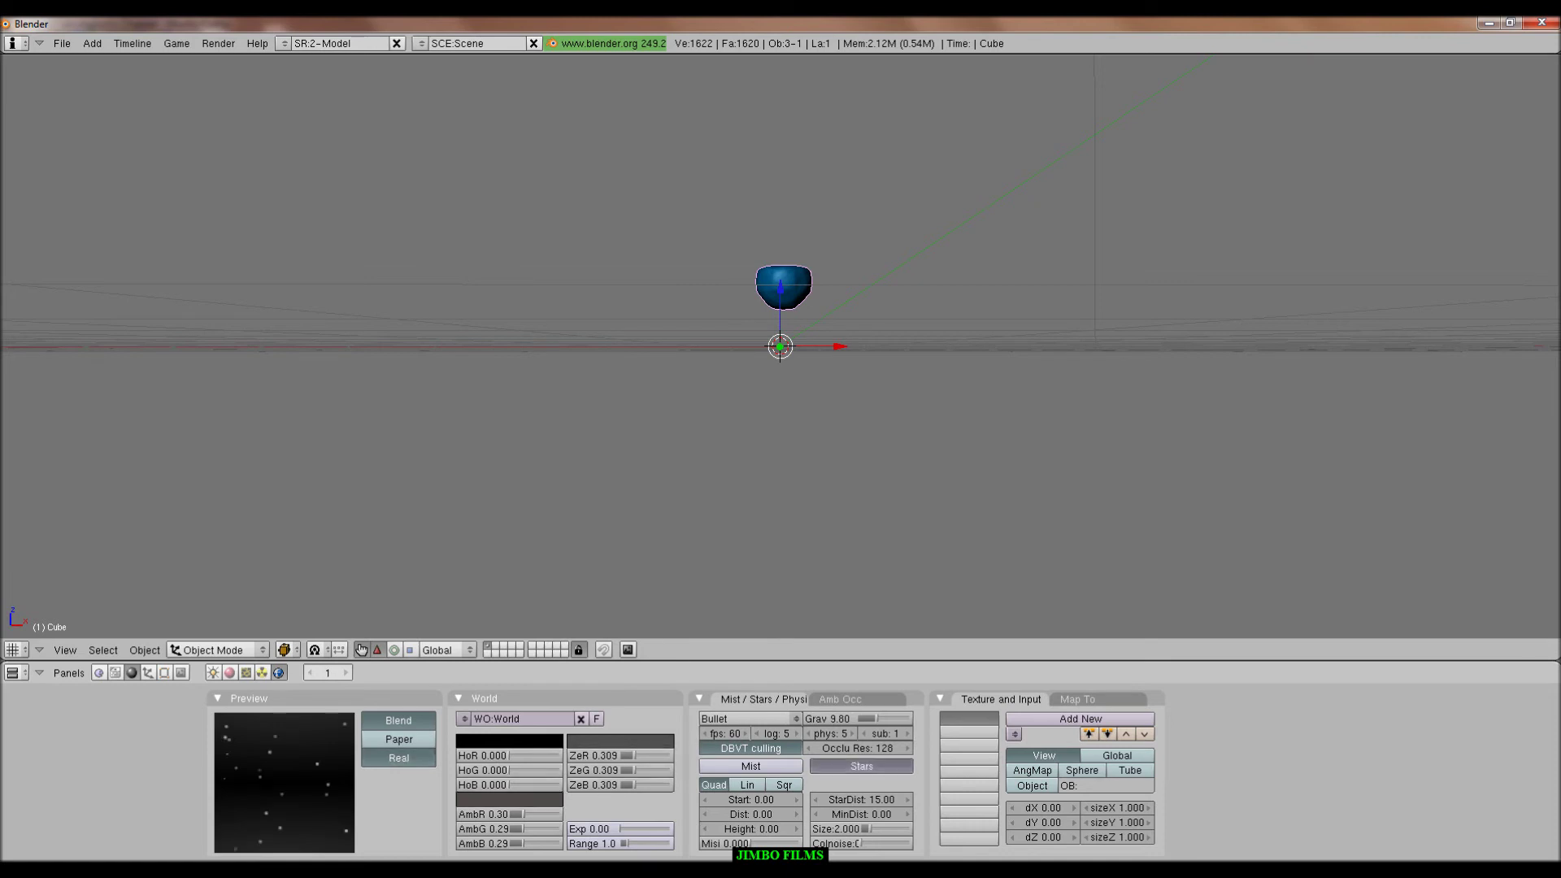
Look through the camera and fly it closer until the fluid mesh appears large in the middle of the frame
middle_drag(781, 325, 780, 423)
scroll(780, 347, up, 3)
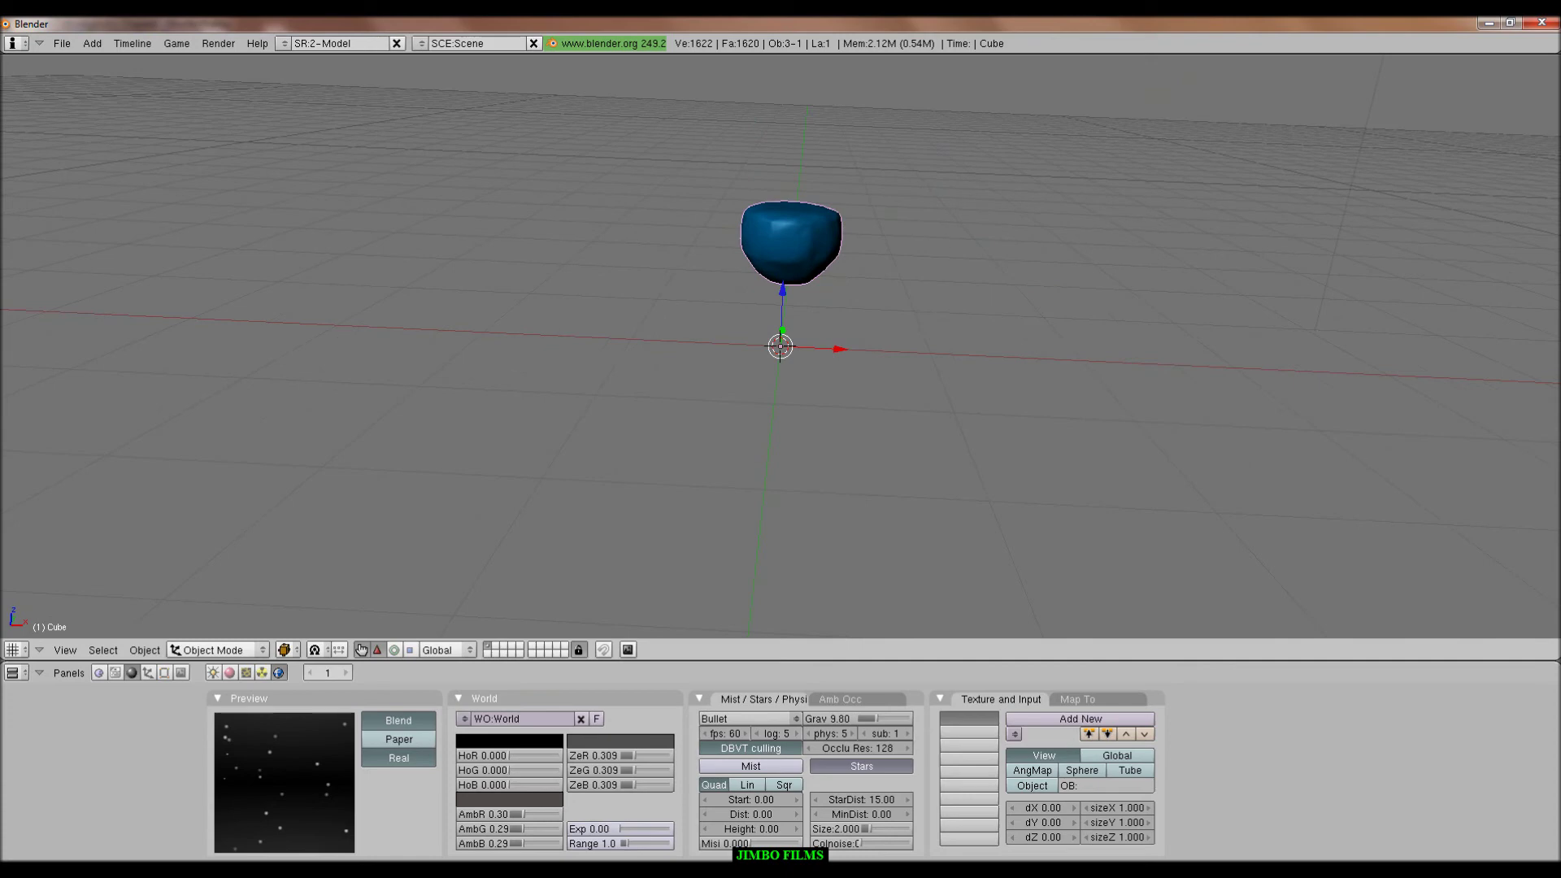
key(KP_0)
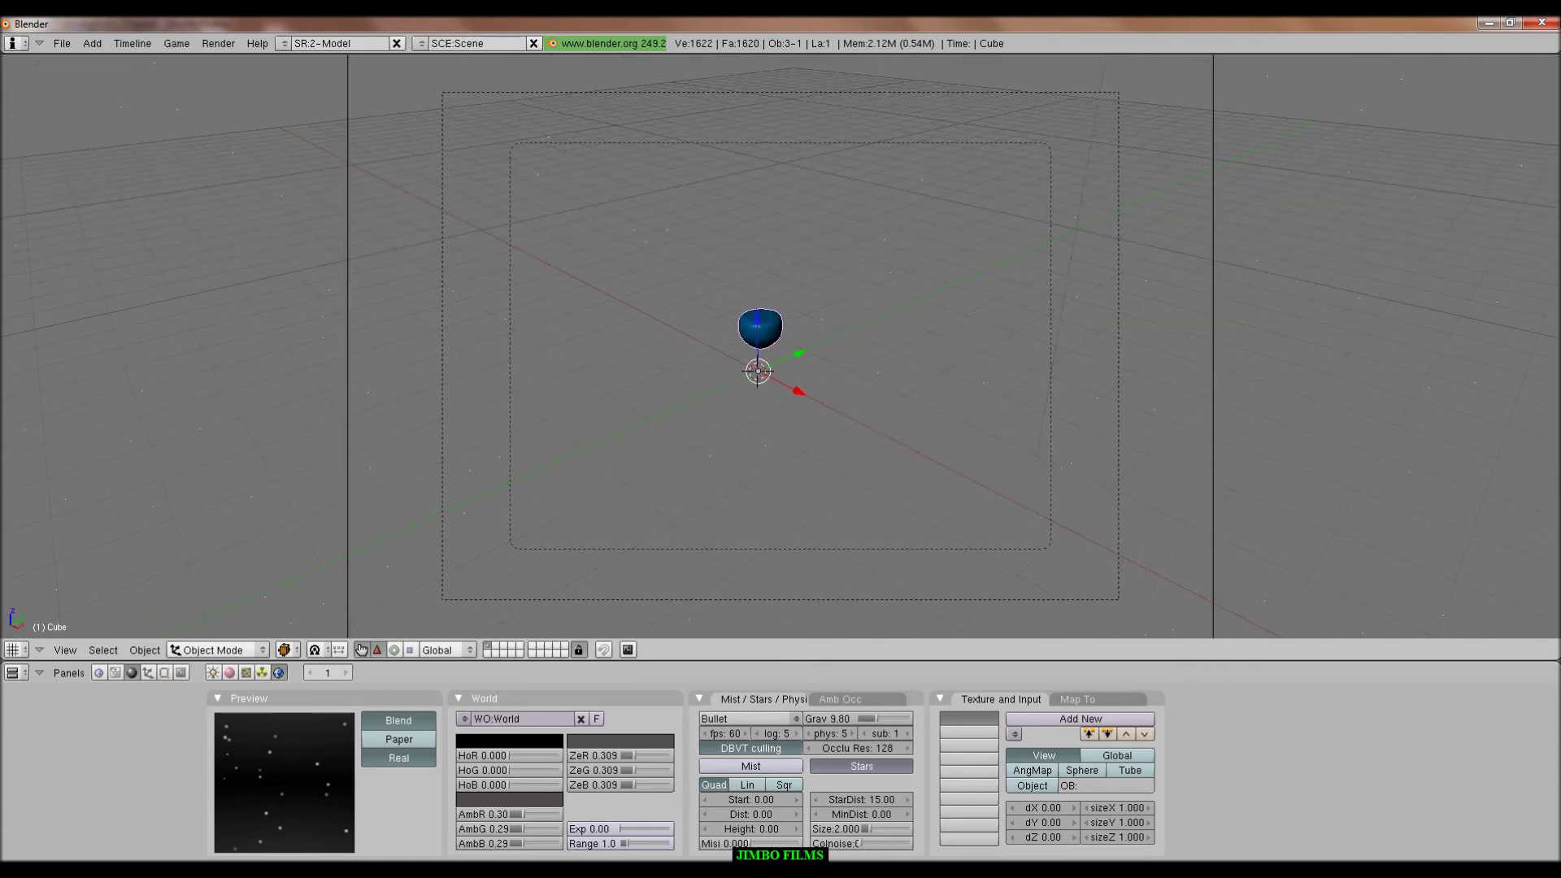
key(p)
key(Escape)
key(shift+f)
scroll(780, 346, up, 3)
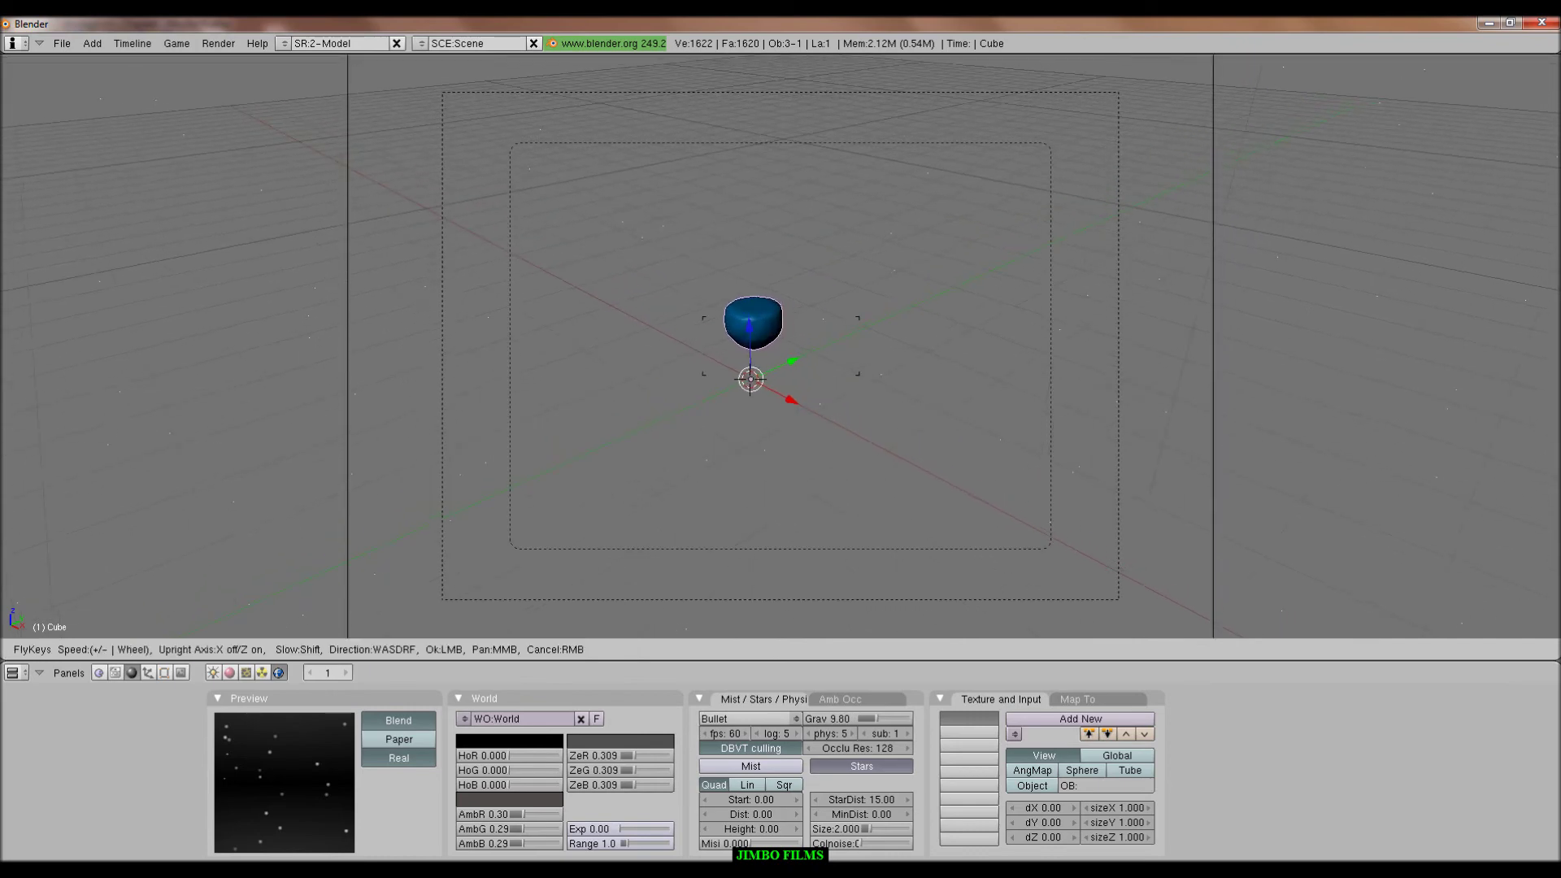
key(Return)
key(shift+f)
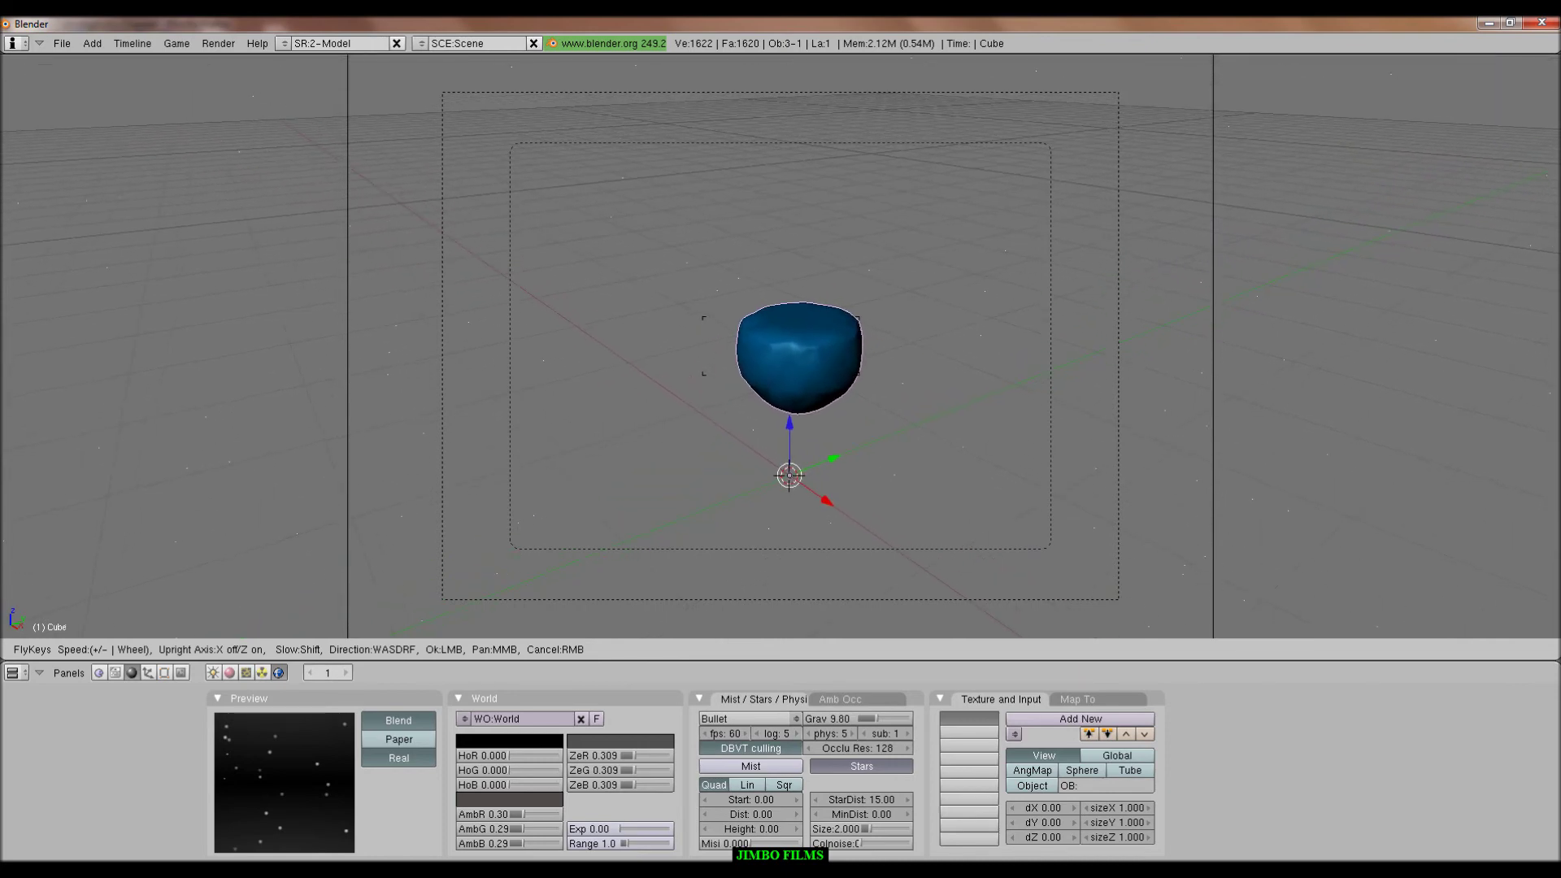
scroll(780, 346, up, 2)
click(781, 345)
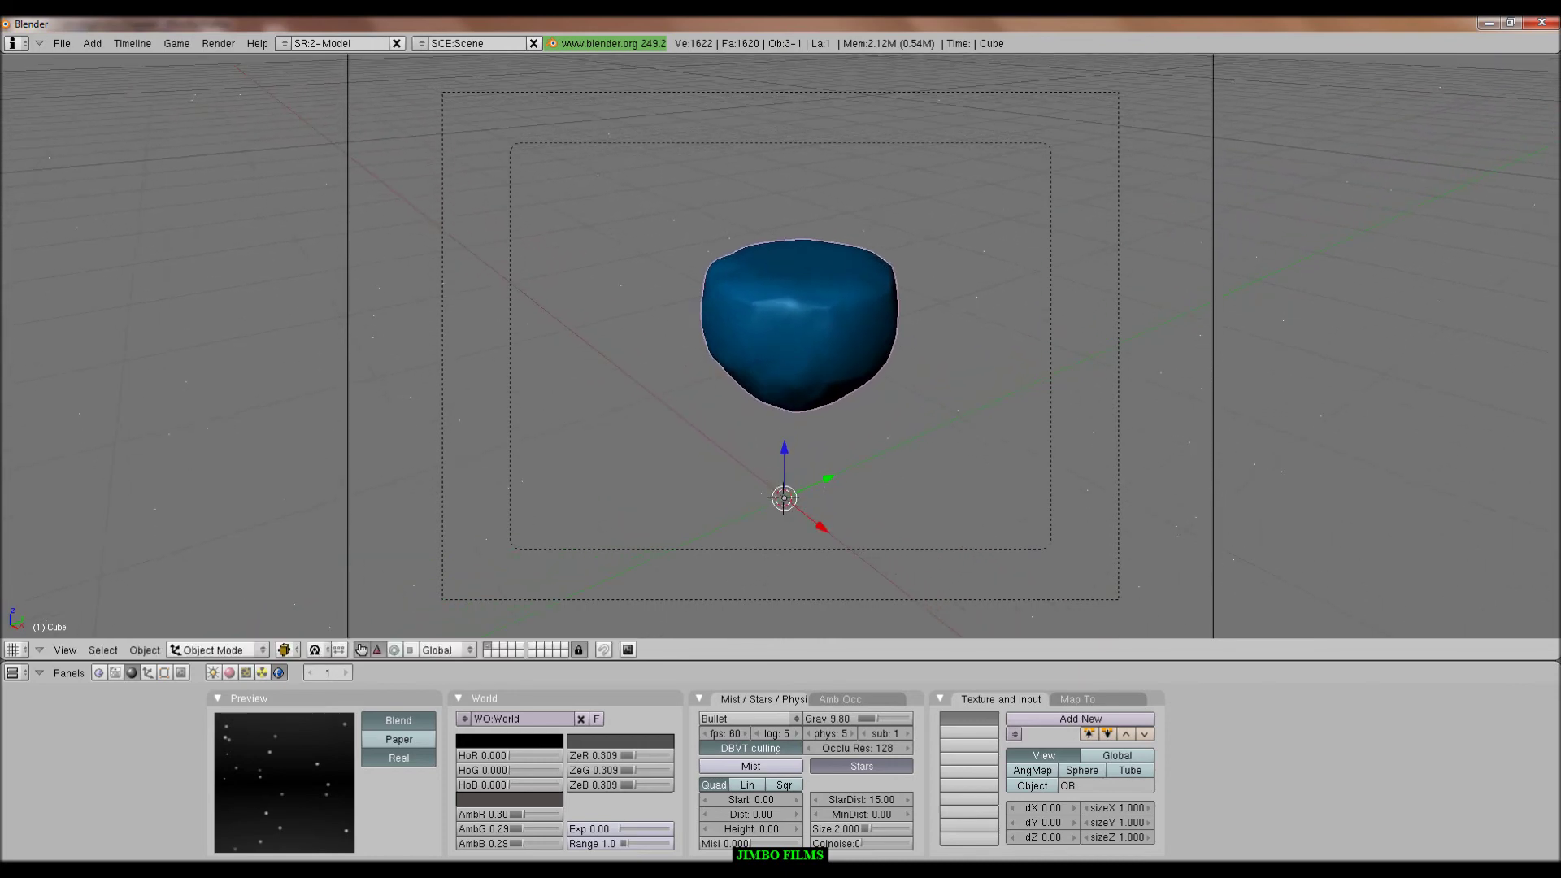
Preview the animation through the camera, reframe it so the mesh starts in the upper part of the frame, and preview it again
key(alt+a)
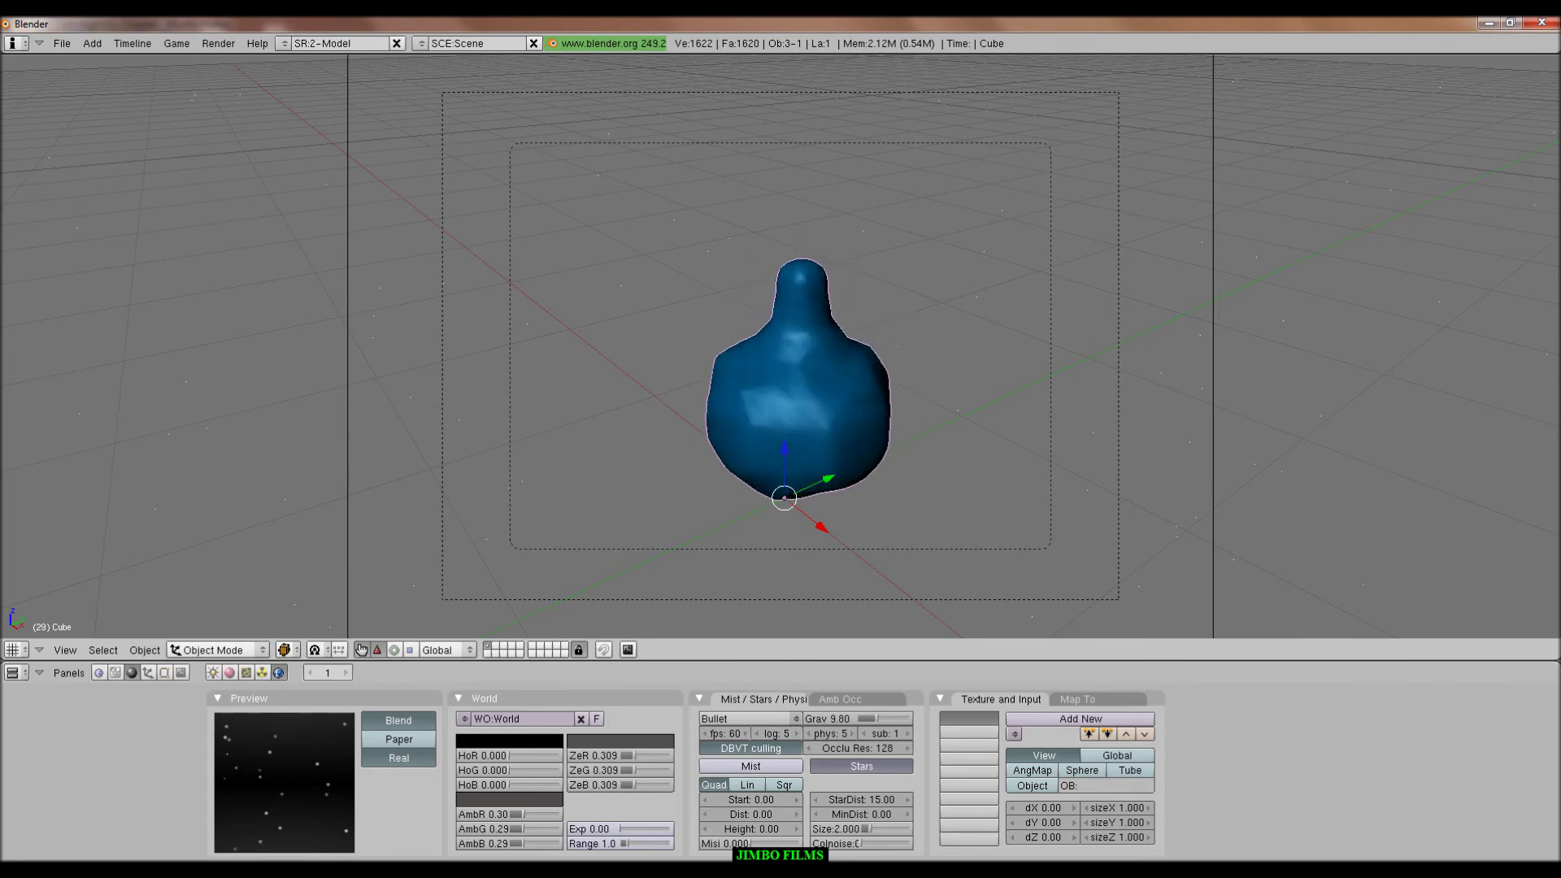
key(Escape)
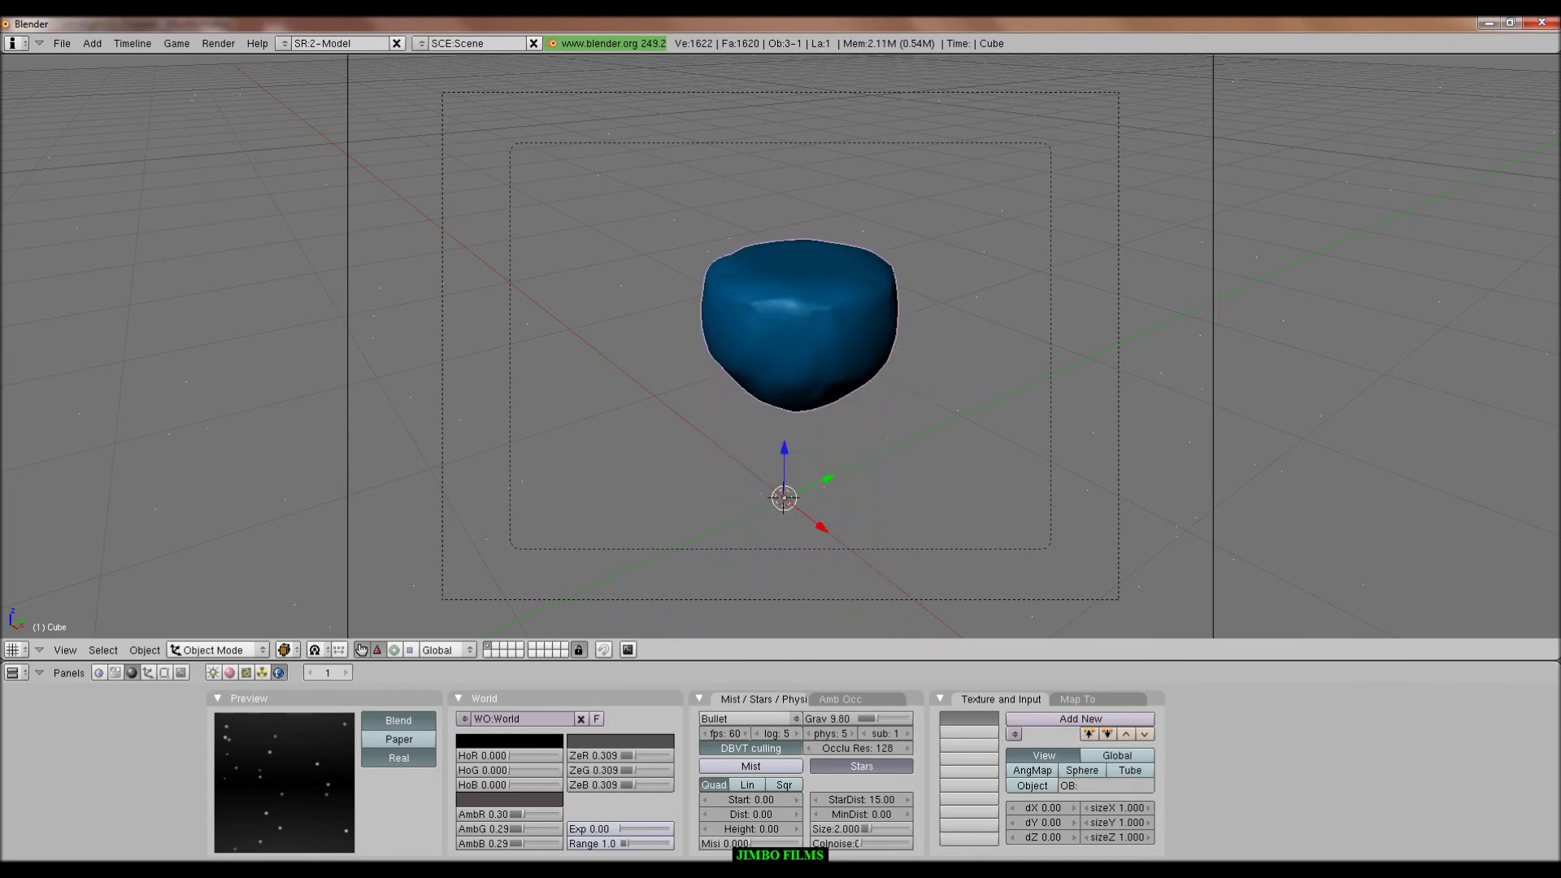
key(shift+f)
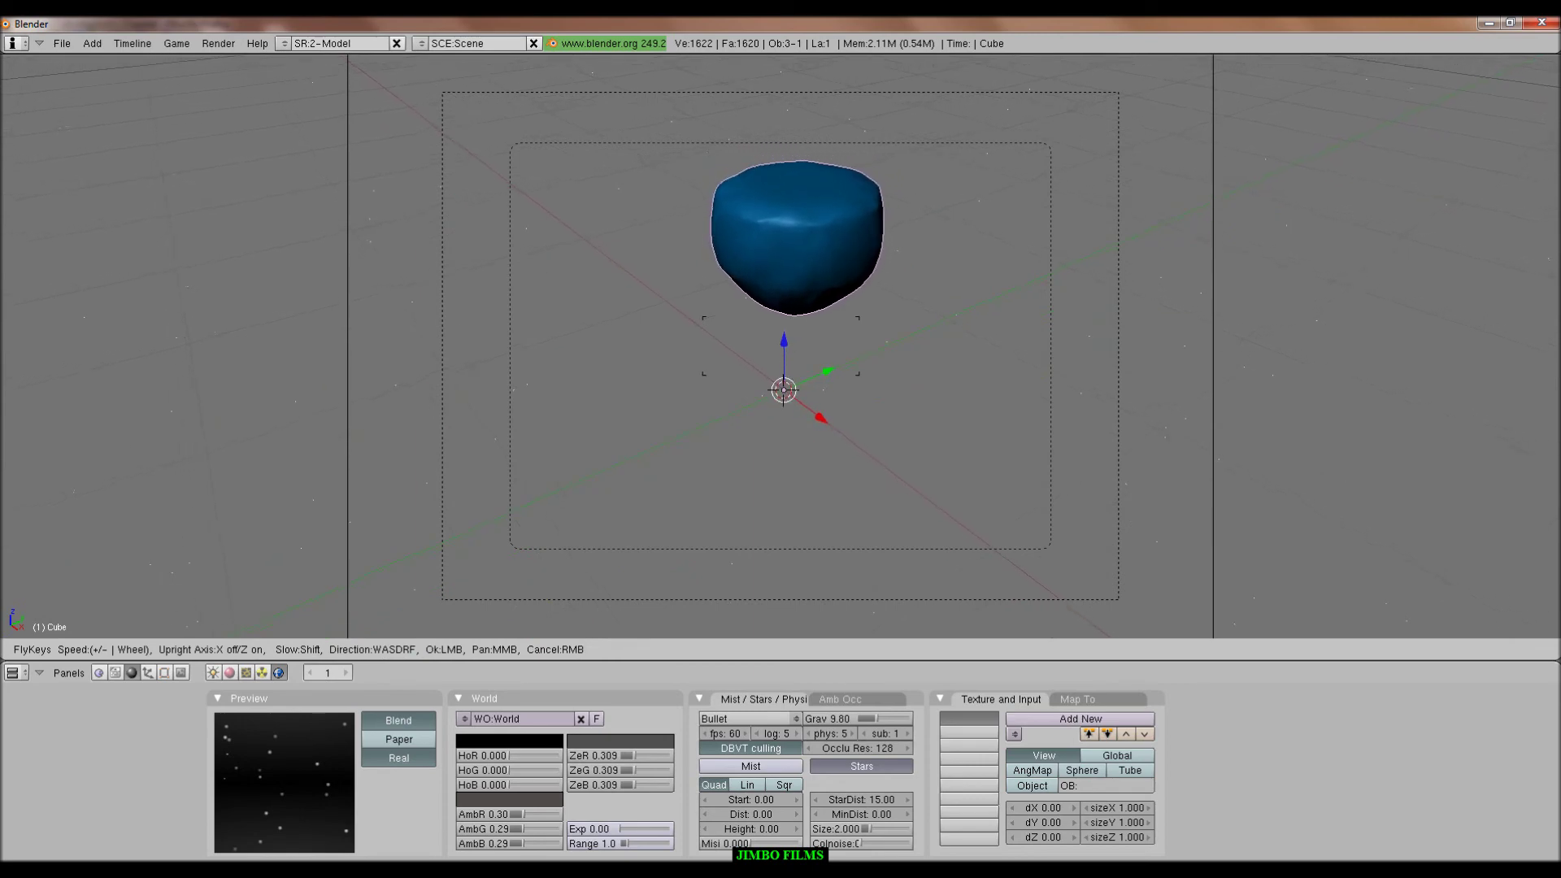
key(Return)
key(alt+a)
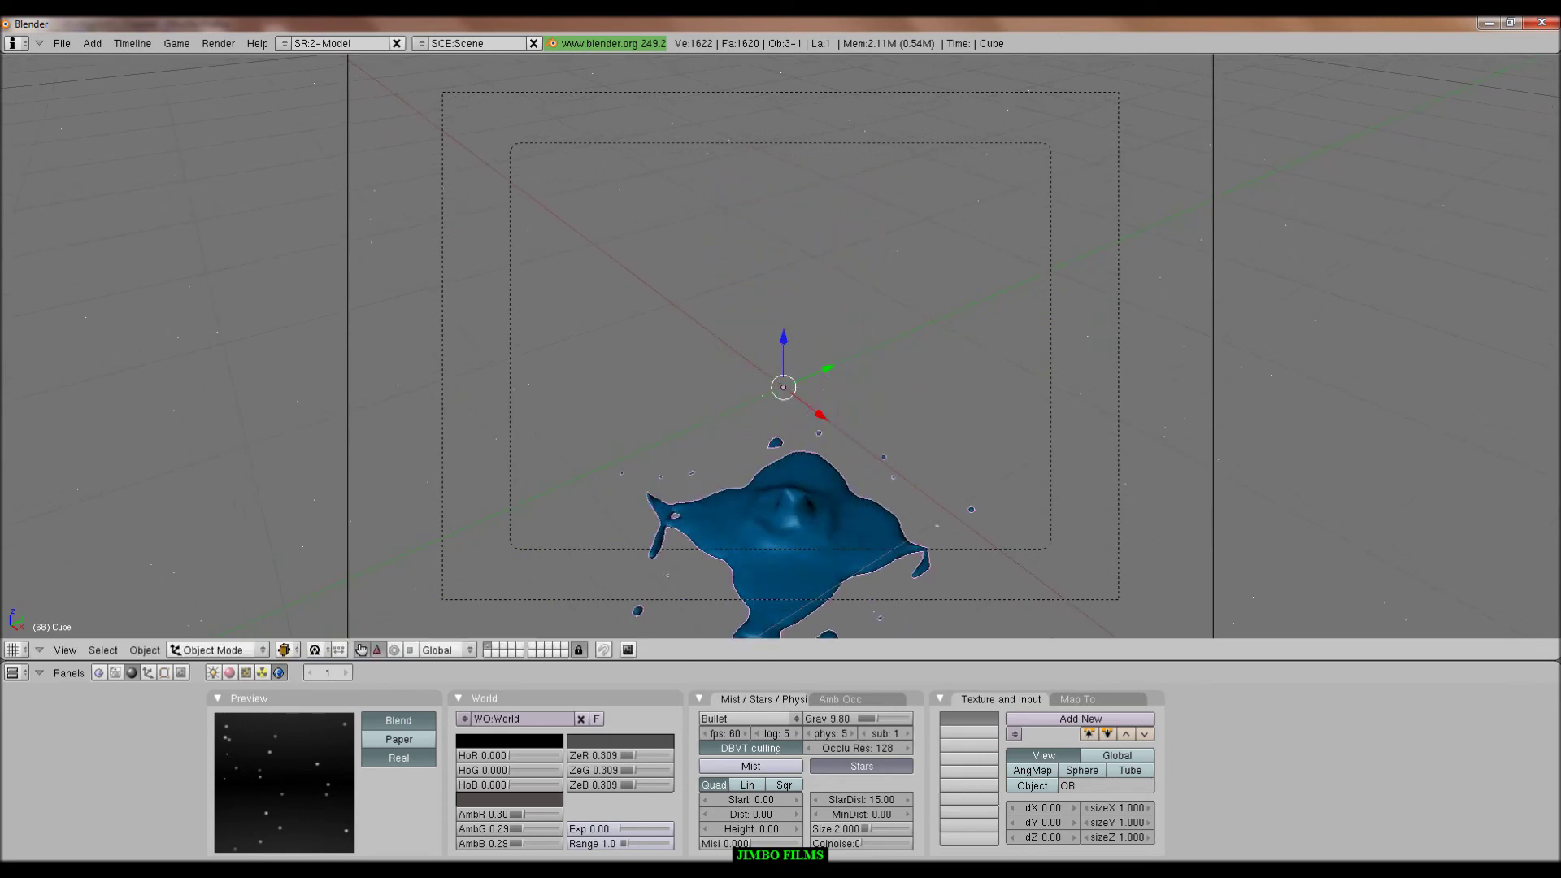
key(Escape)
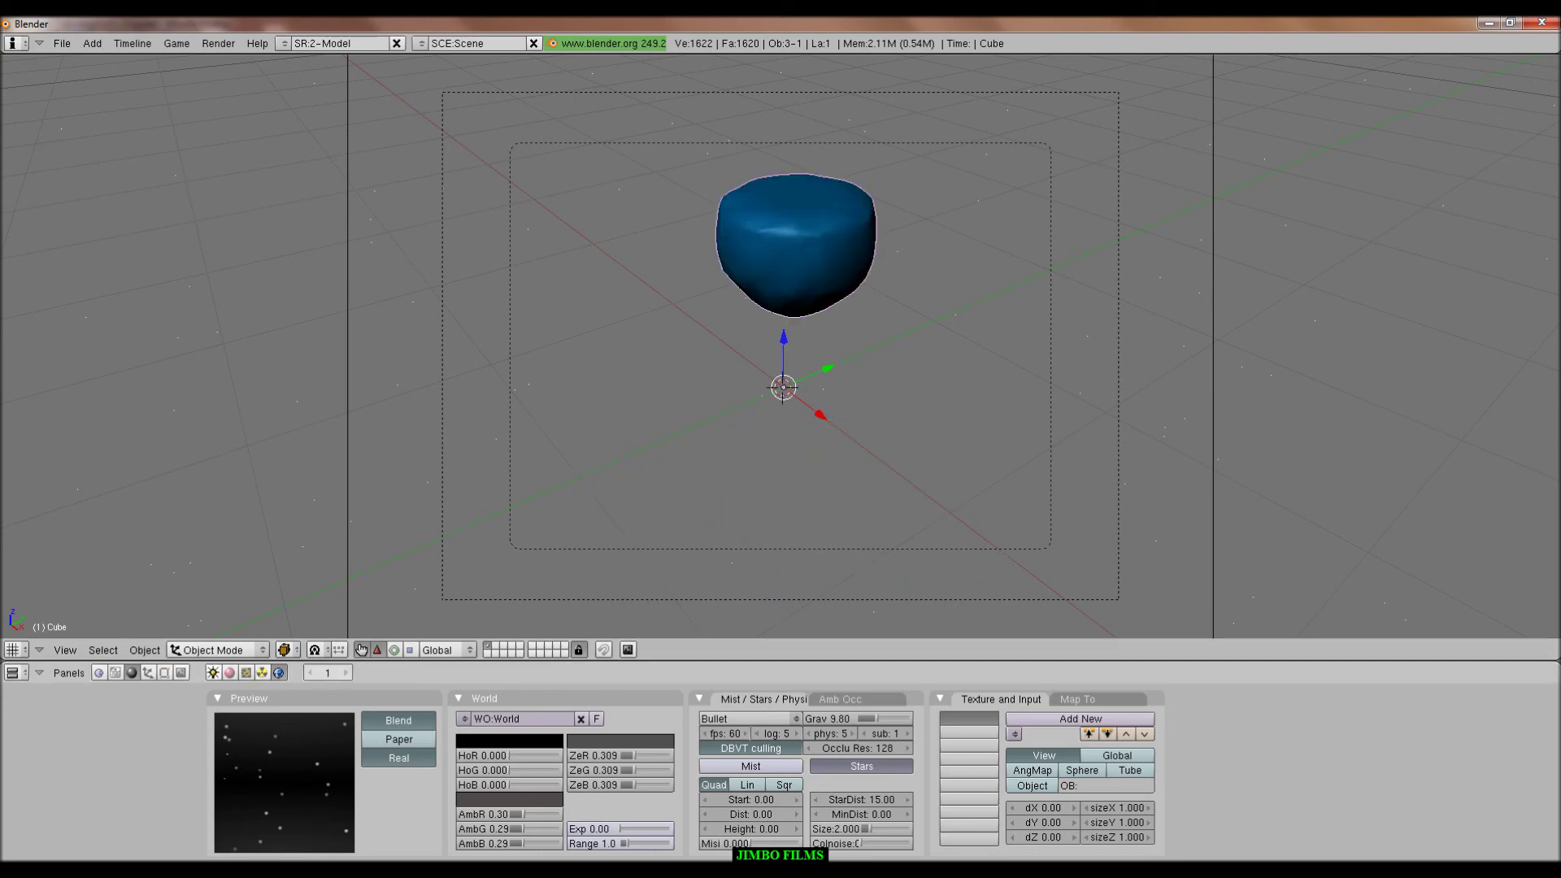
Play the animation to find its last useful frame and set the render's end frame to 141
key(F10)
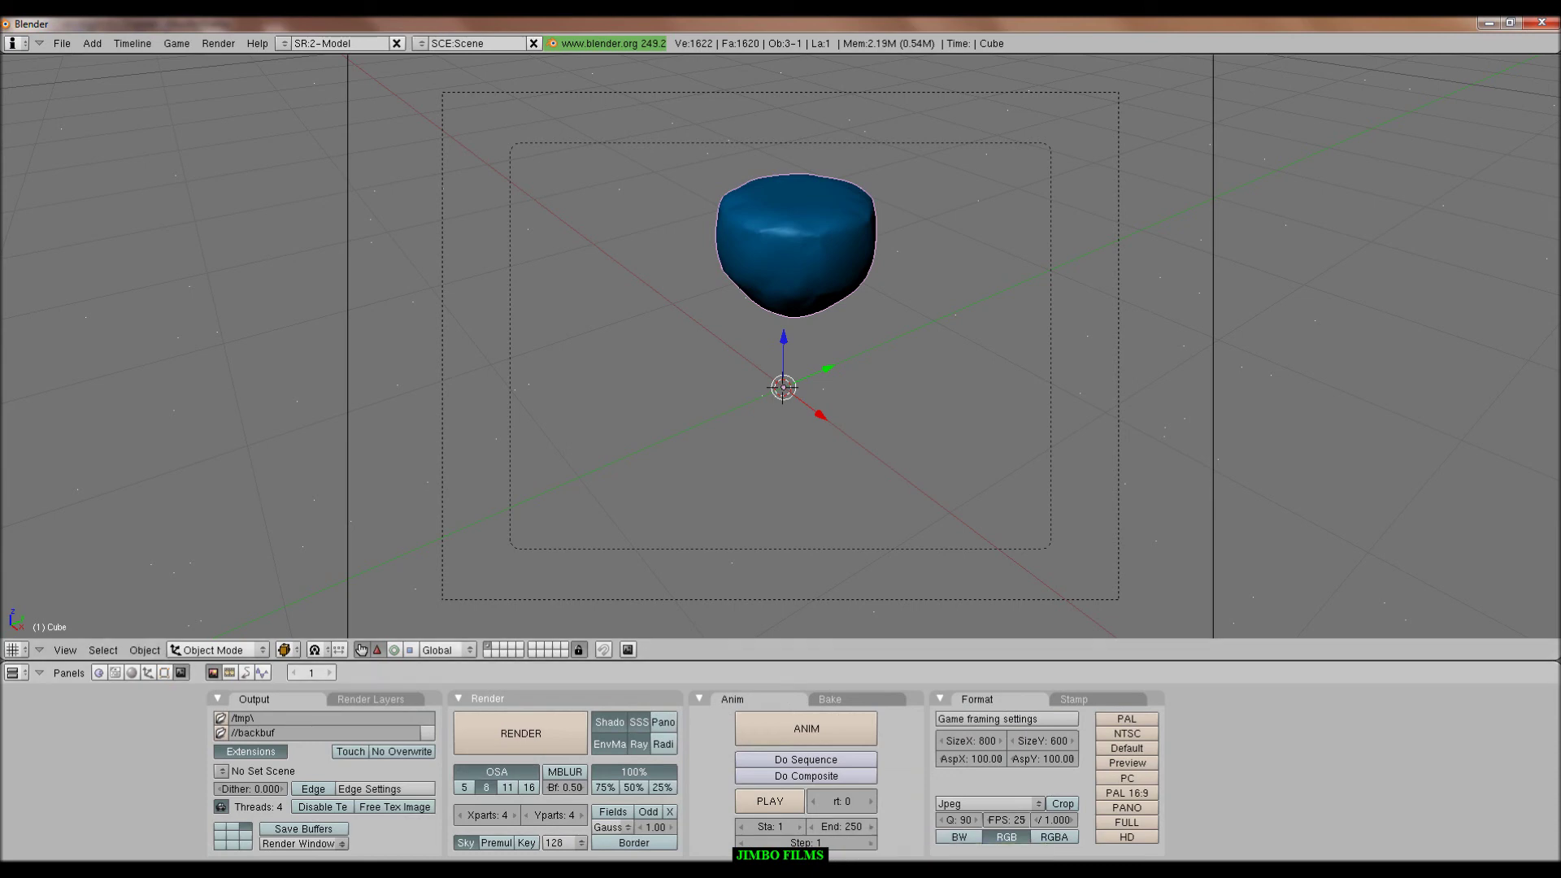
key(alt+a)
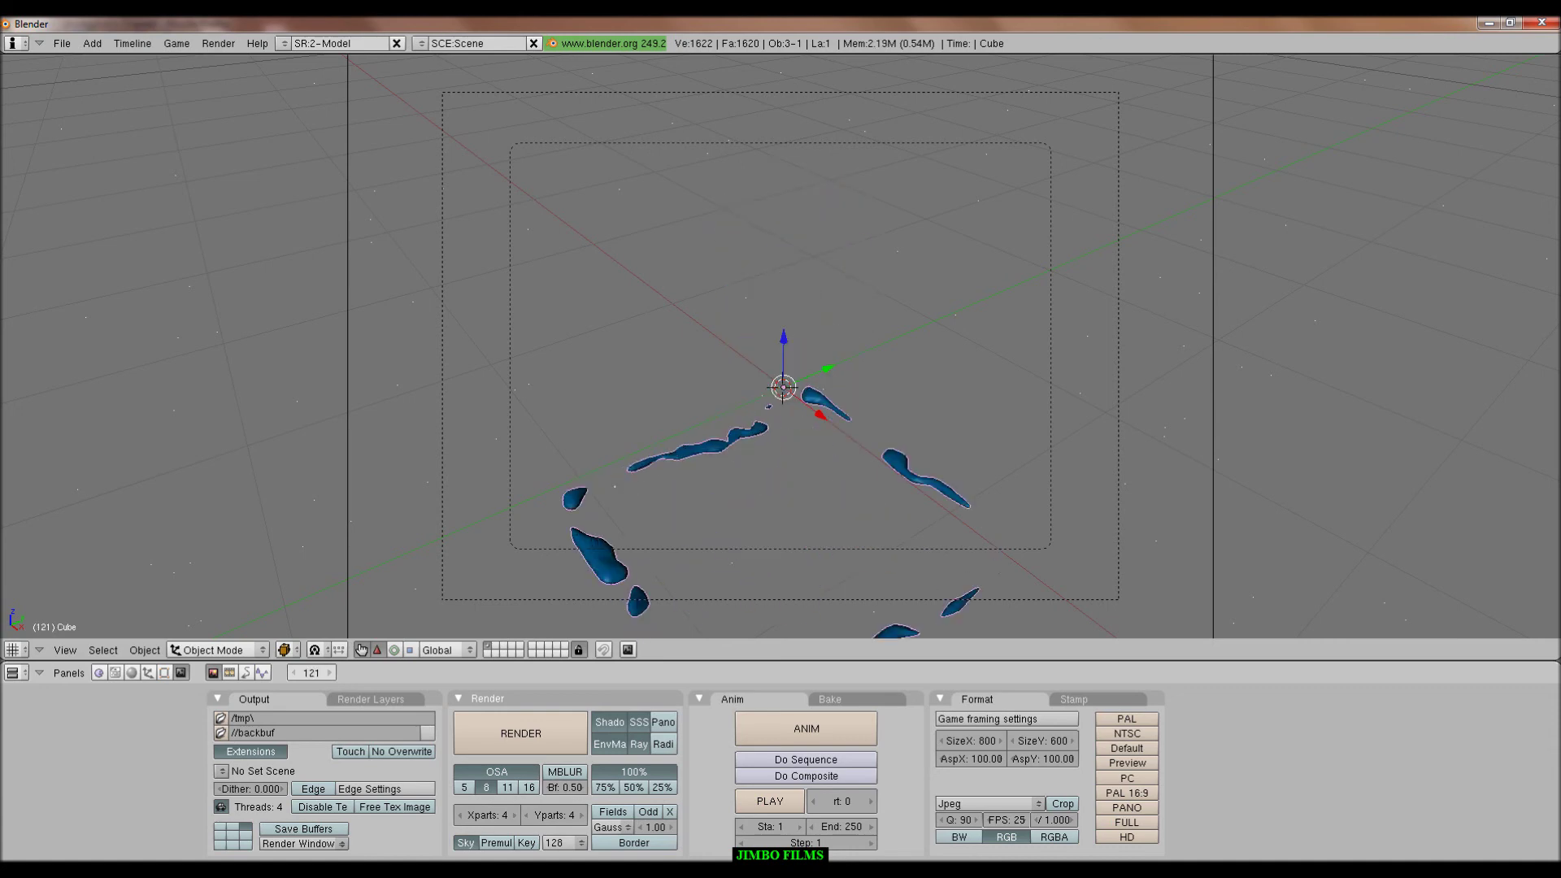
key(Escape)
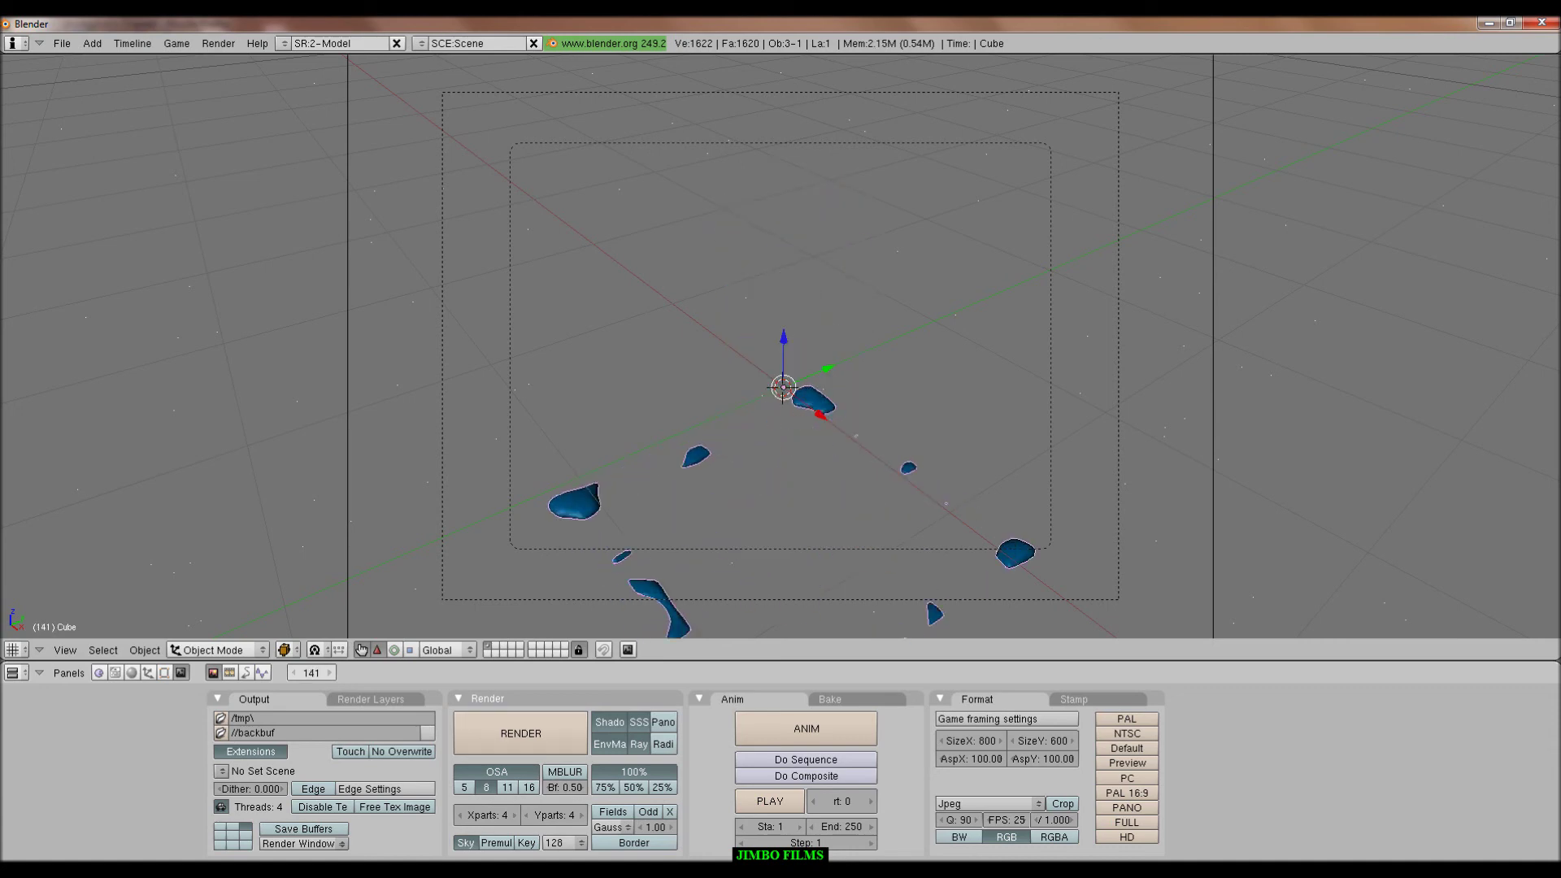
click(841, 826)
key(Return)
Set the output format to AVI Codec with Full Frames (Uncompressed) compression and render the animation
click(988, 803)
click(963, 745)
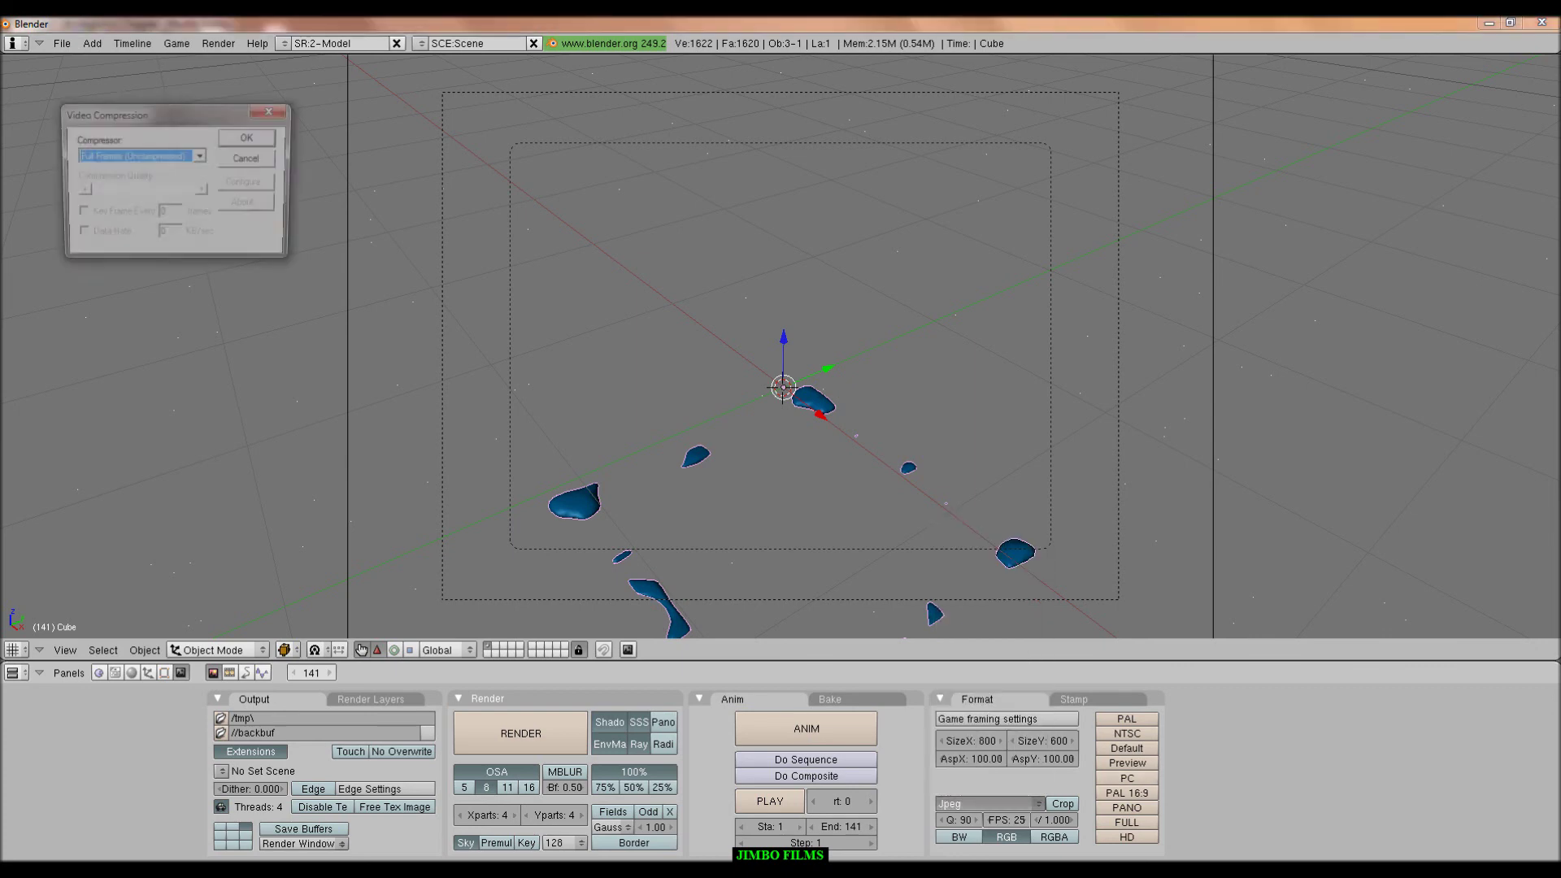
key(Return)
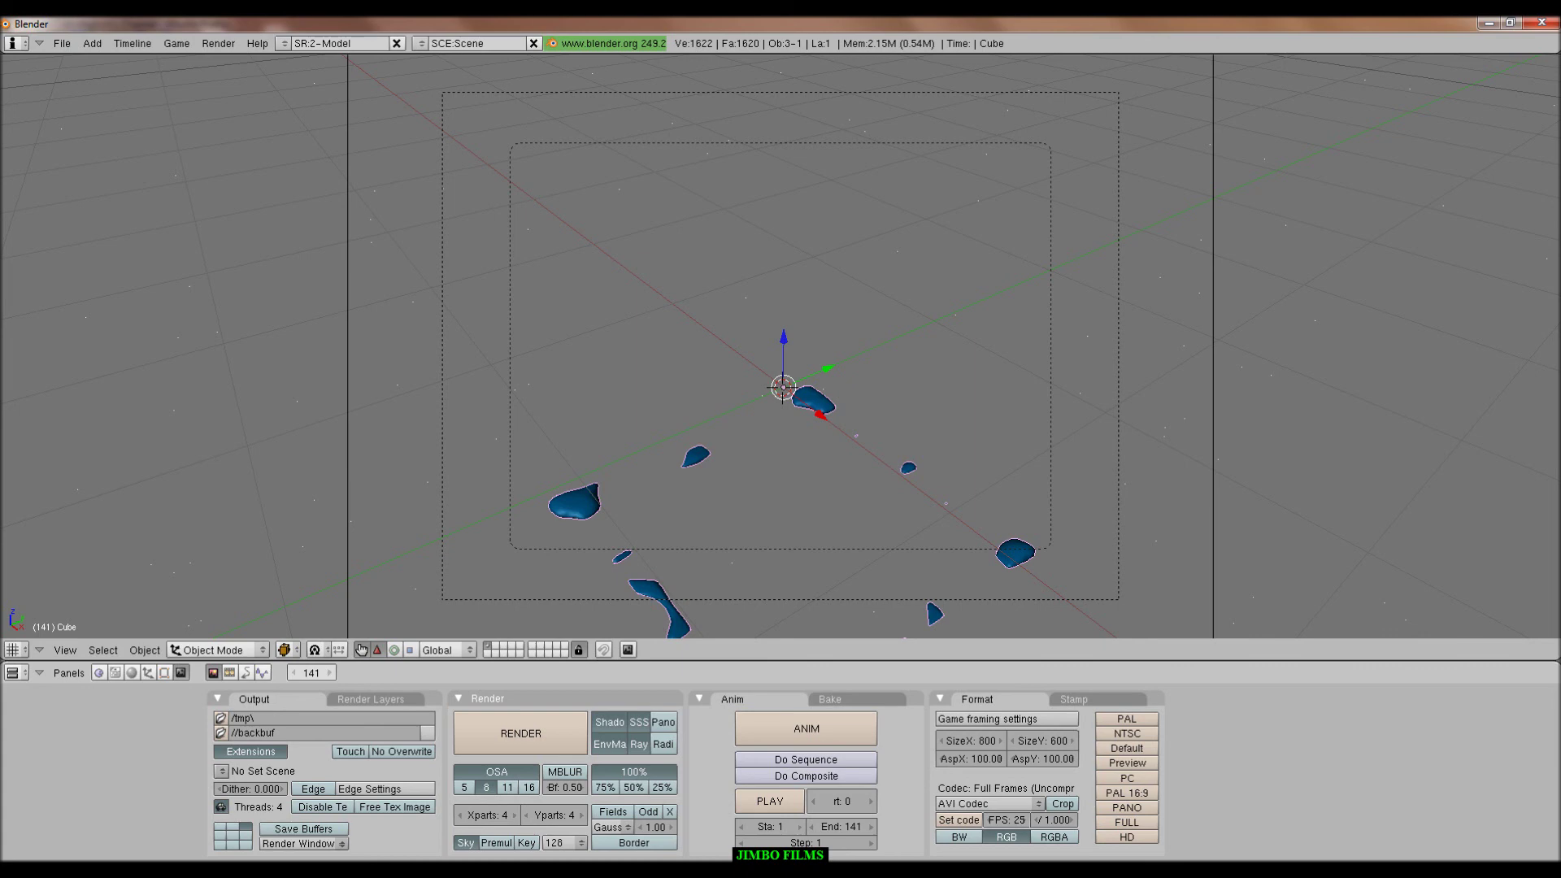
key(ctrl+F12)
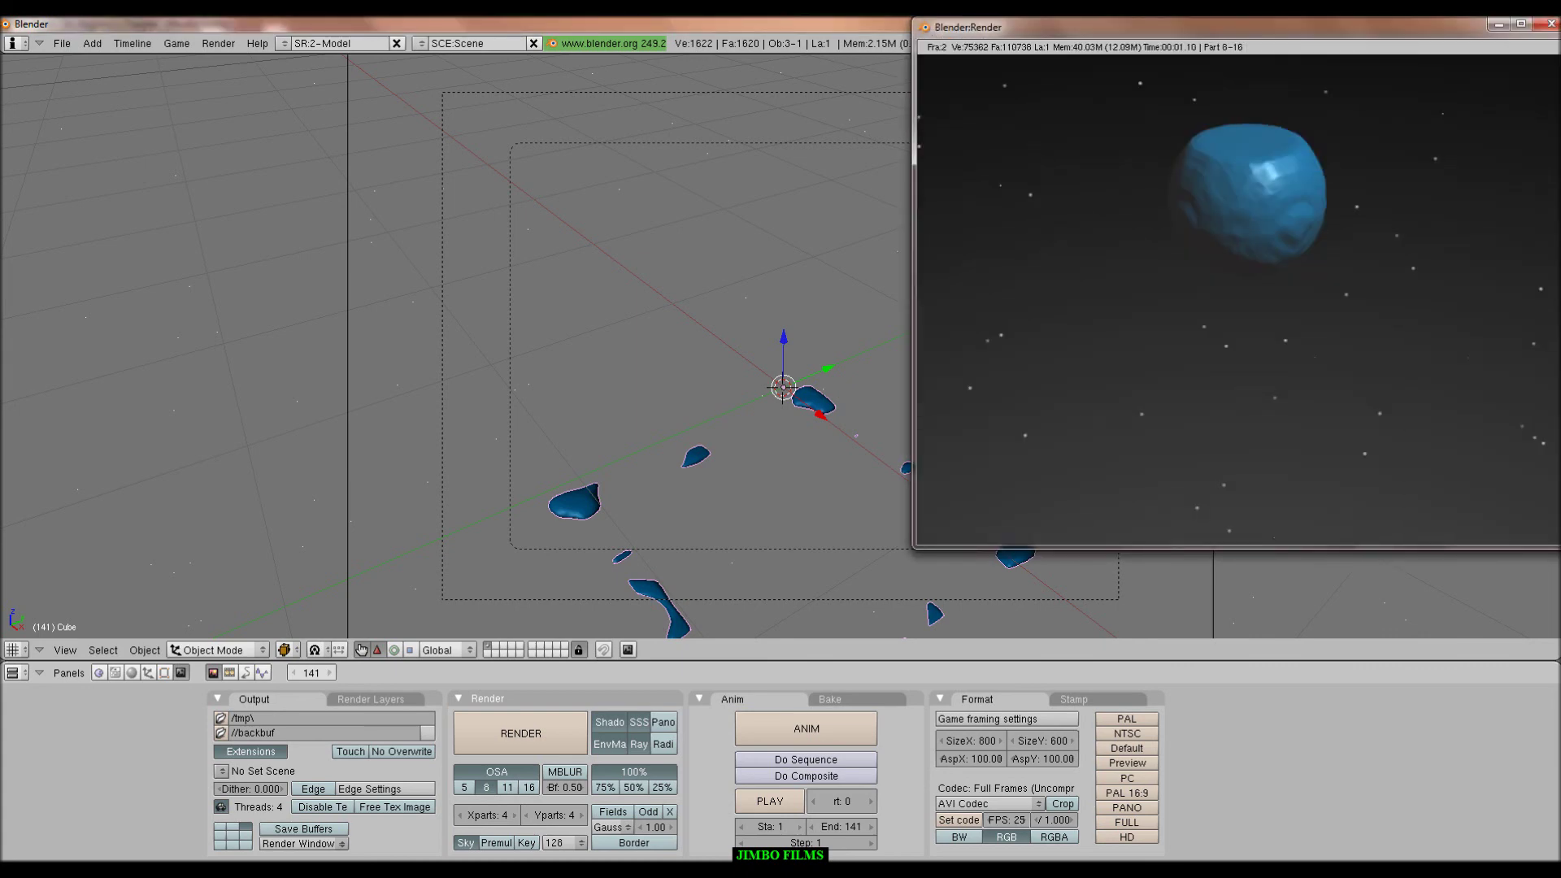